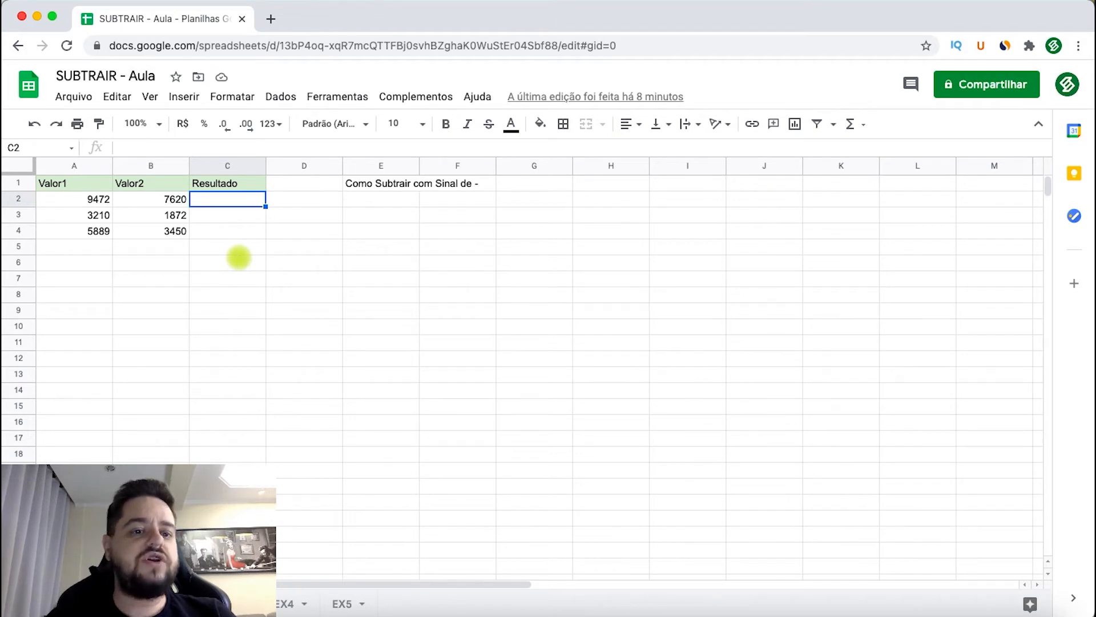
- Enter the formula =A2-B2 in cell C2 to subtract Valor2 from Valor1
text(=)
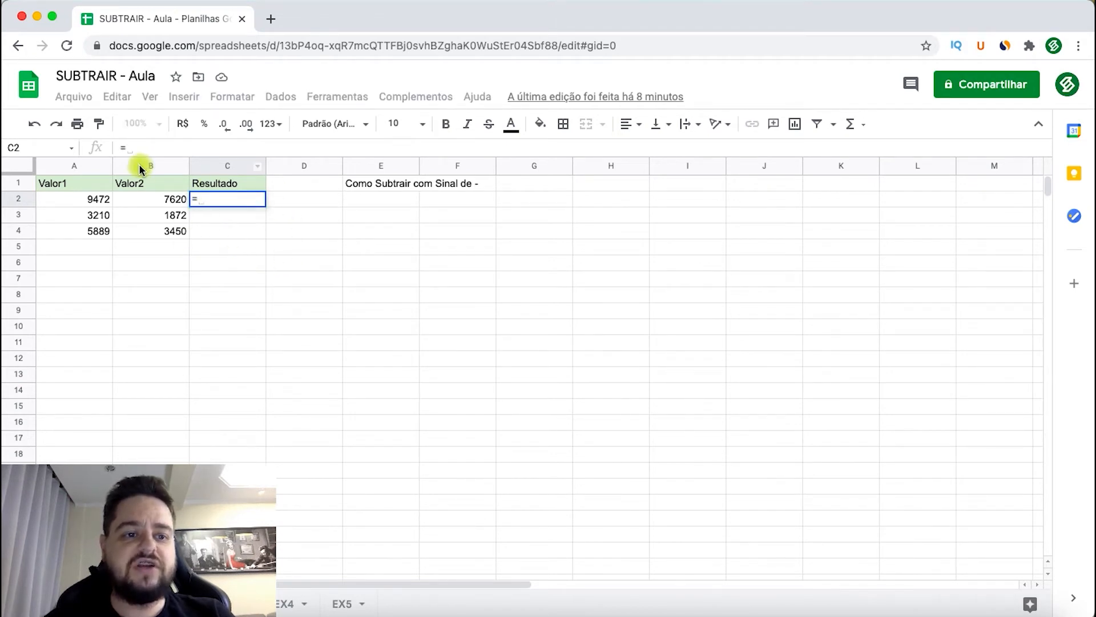
click(84, 199)
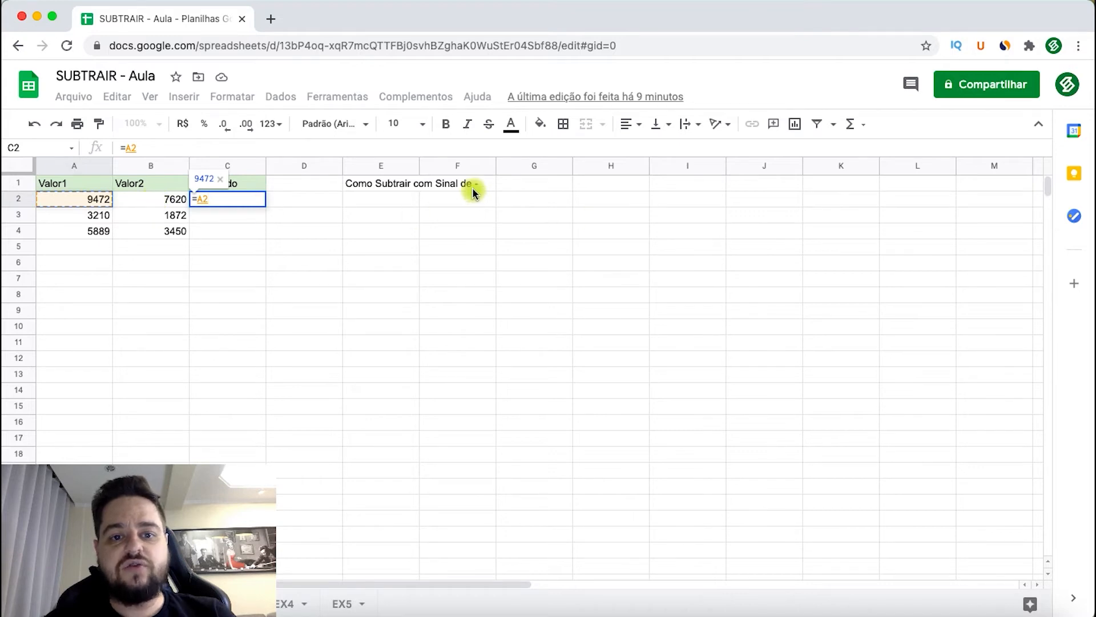
click(190, 150)
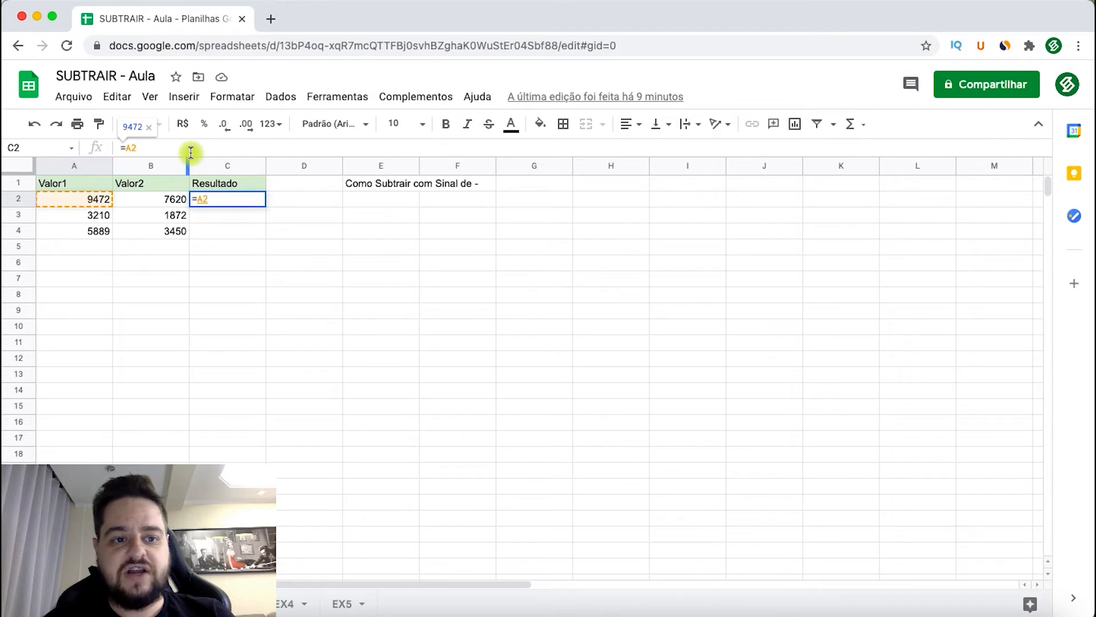
text(-B2)
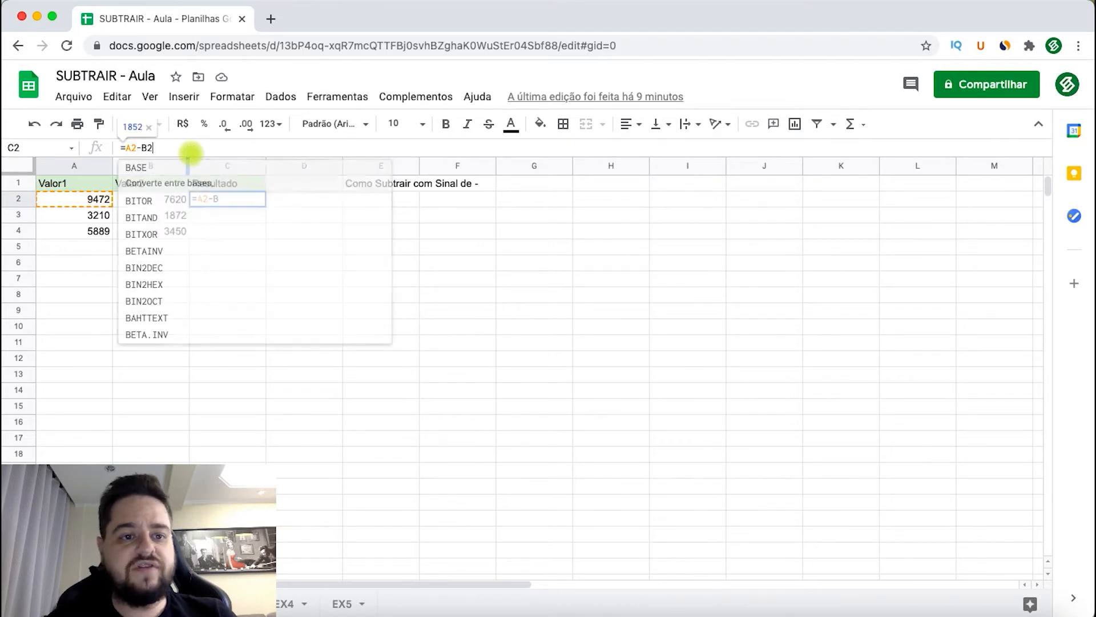
key(BackSpace)
key(BackSpace)
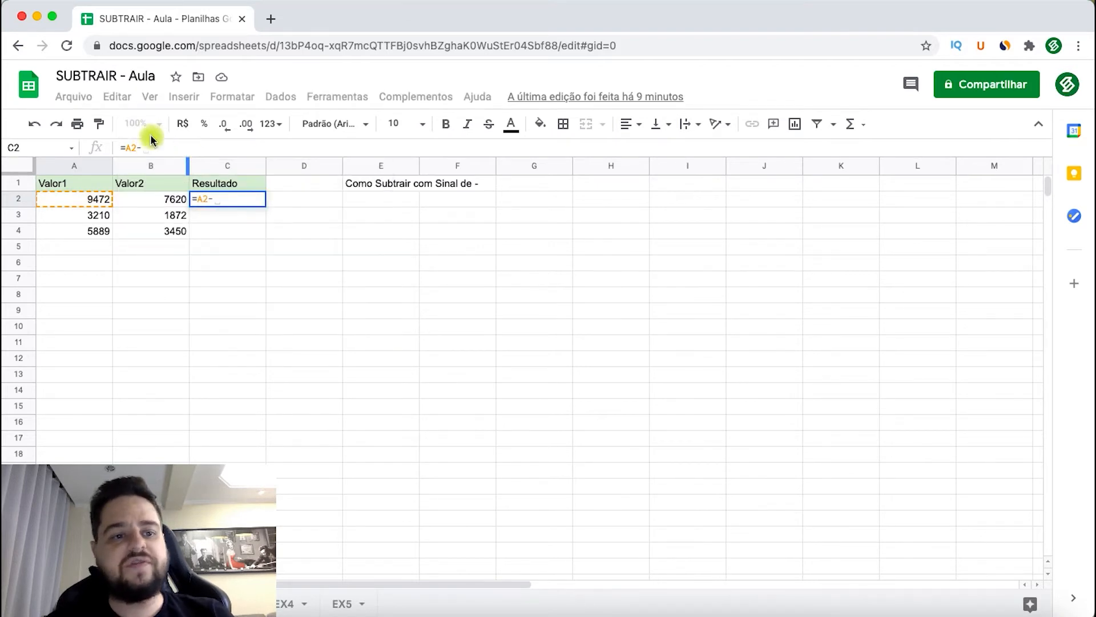
click(153, 200)
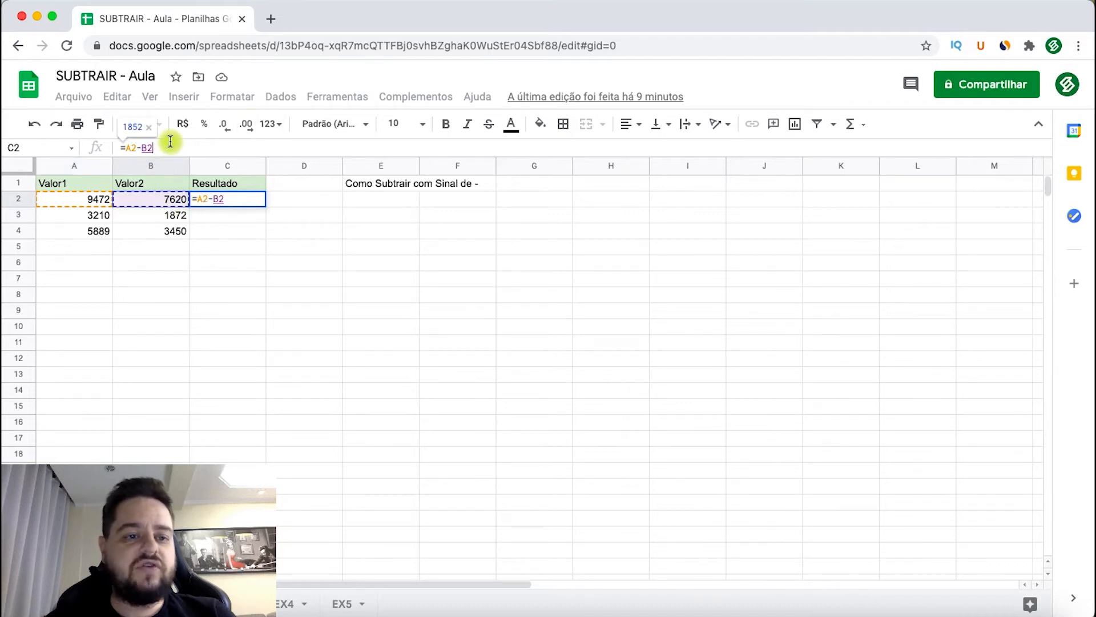
drag(125, 147, 151, 146)
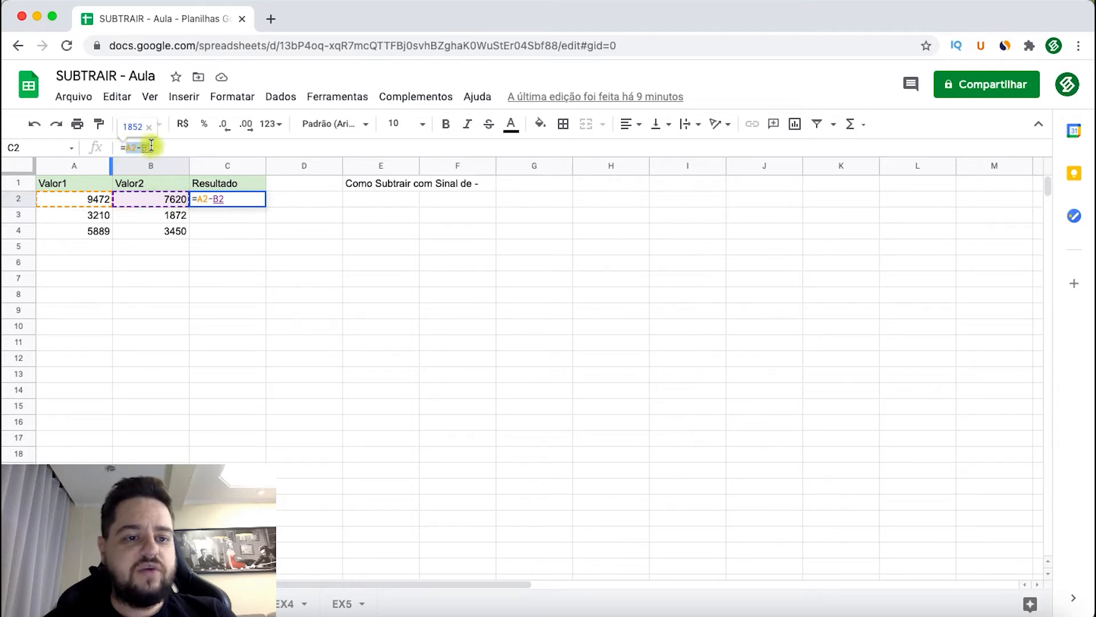
click(166, 144)
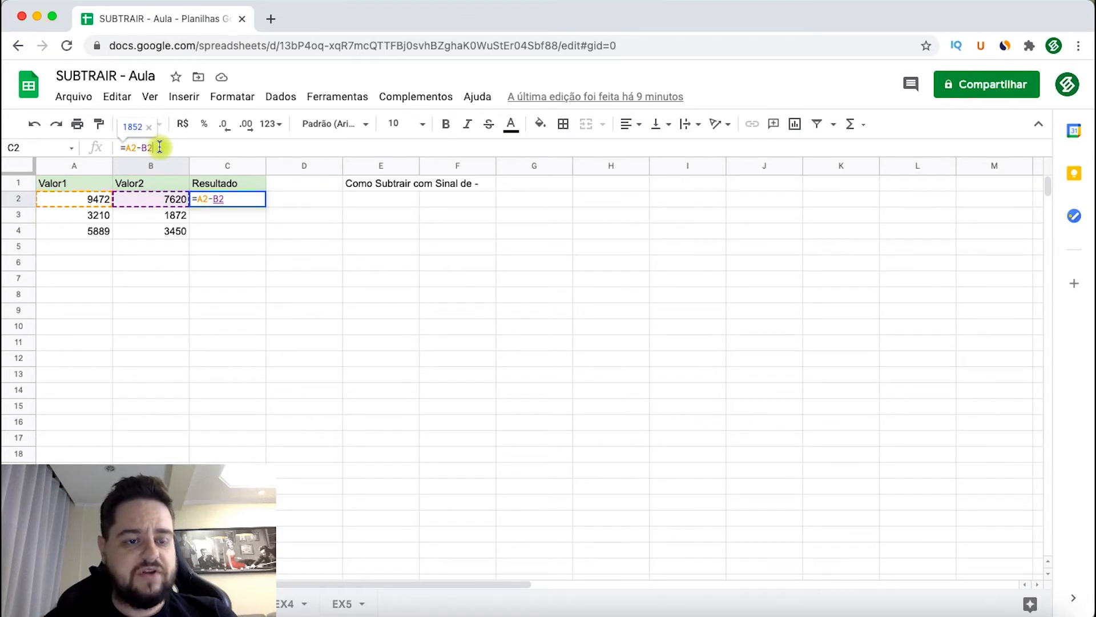
key(Return)
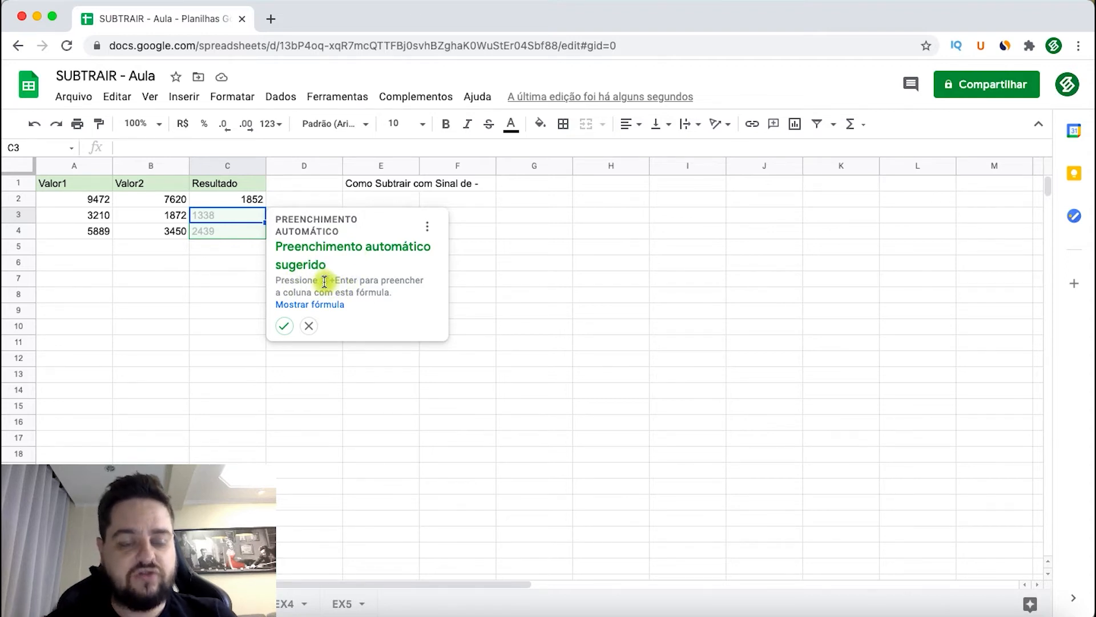
- Accept the suggested autofill of the subtraction formula for C3:C4 and check the formulas in the Resultado column
click(285, 328)
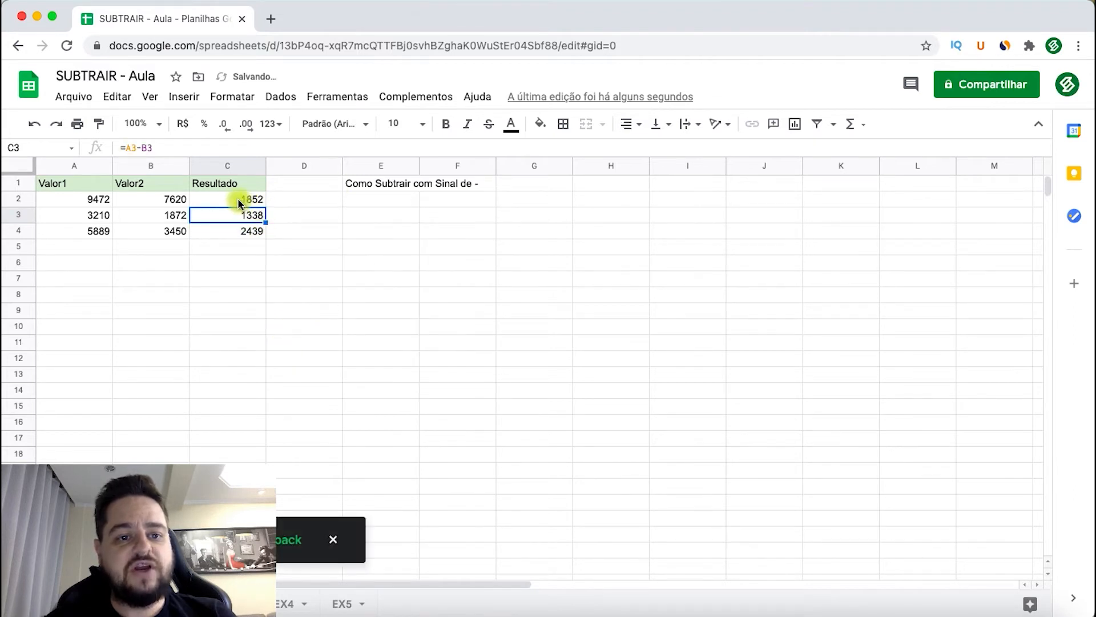
drag(237, 204, 226, 228)
click(227, 231)
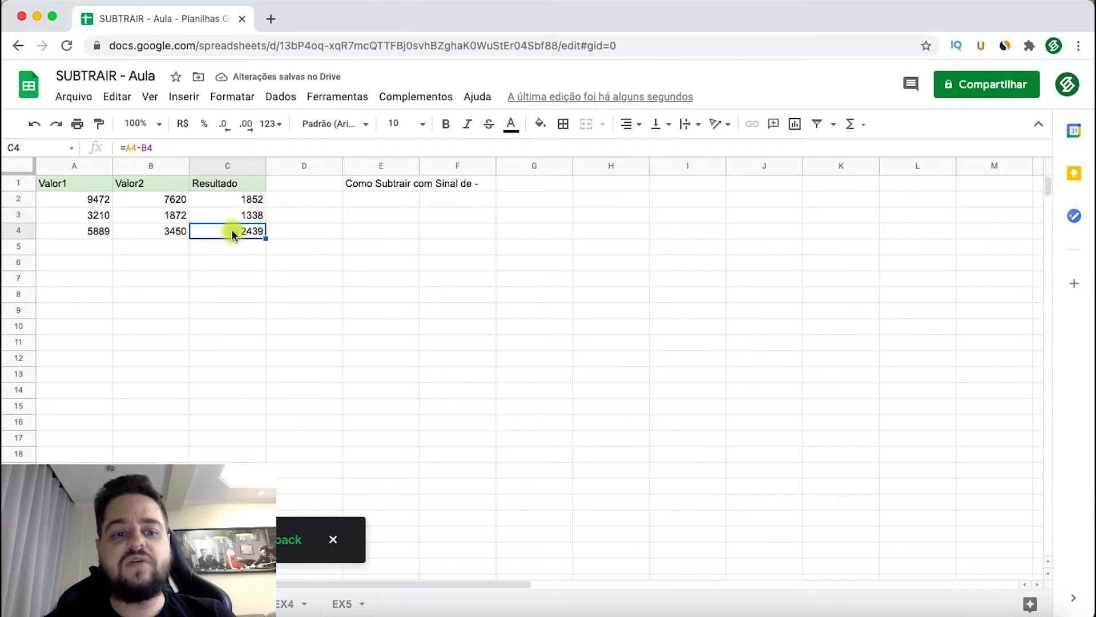
click(258, 264)
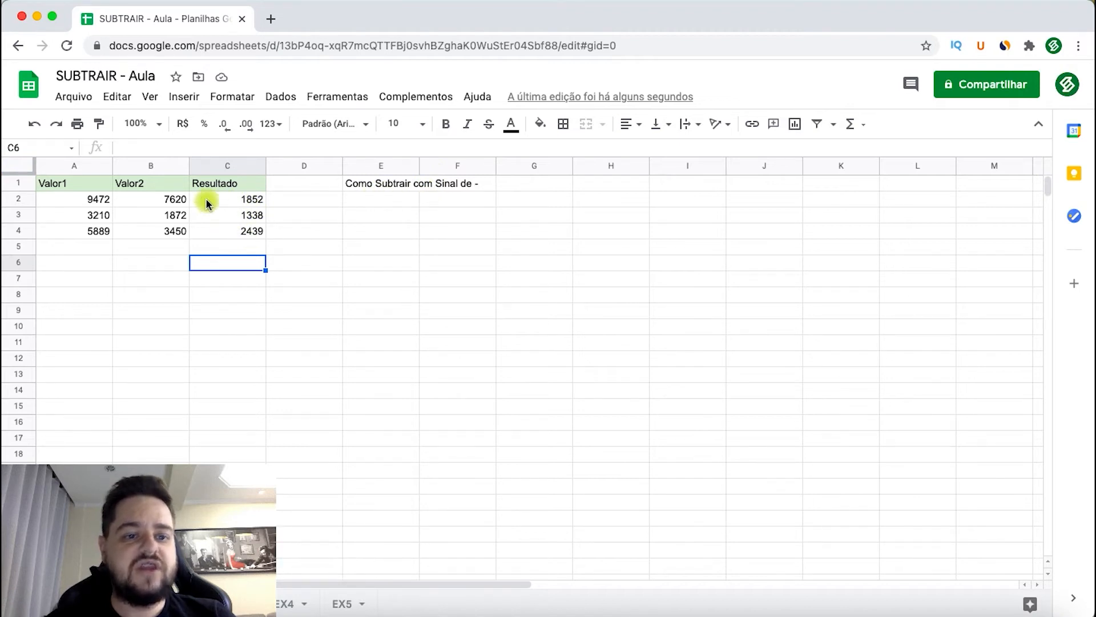
click(223, 204)
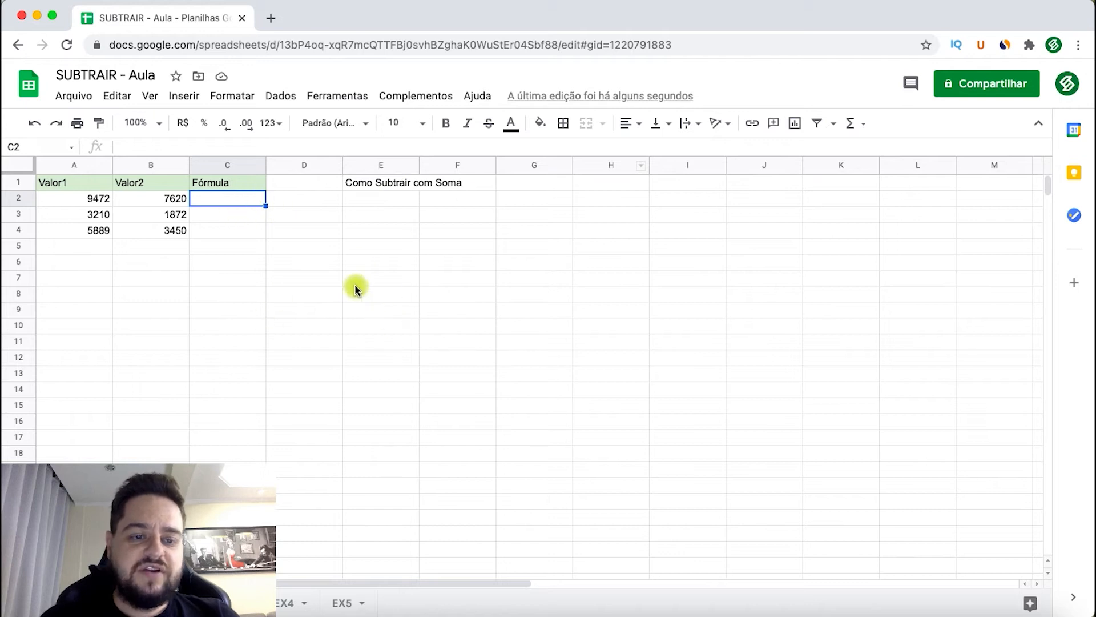
- Enter the formula =soma(A2-B2) in cell C2 of the "Como Subtrair com Soma" sheet
text(=soma()
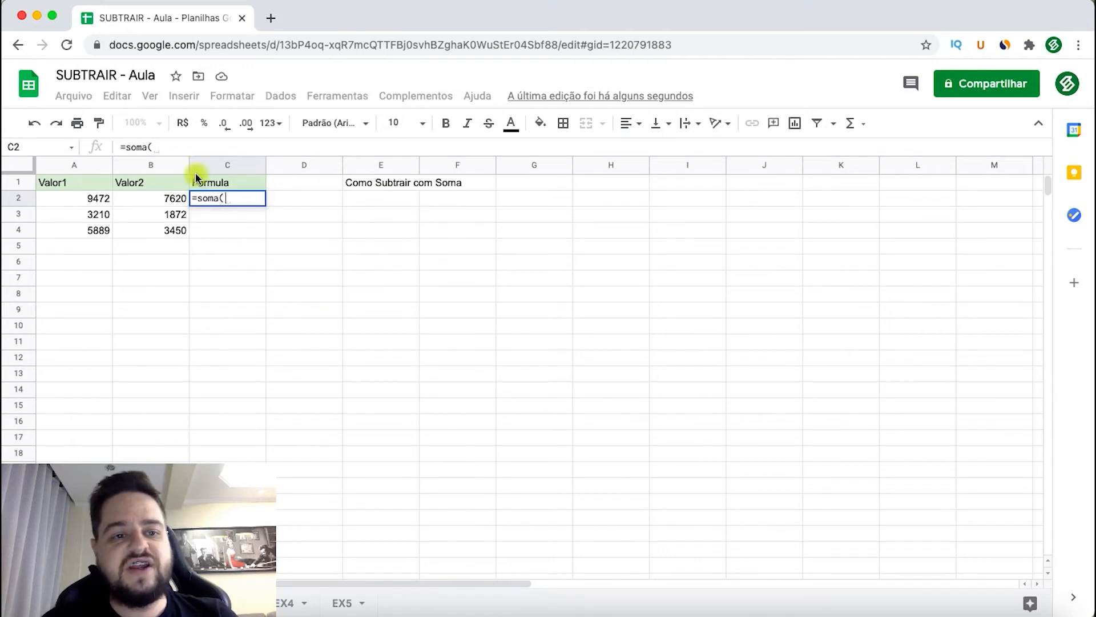
key(Escape)
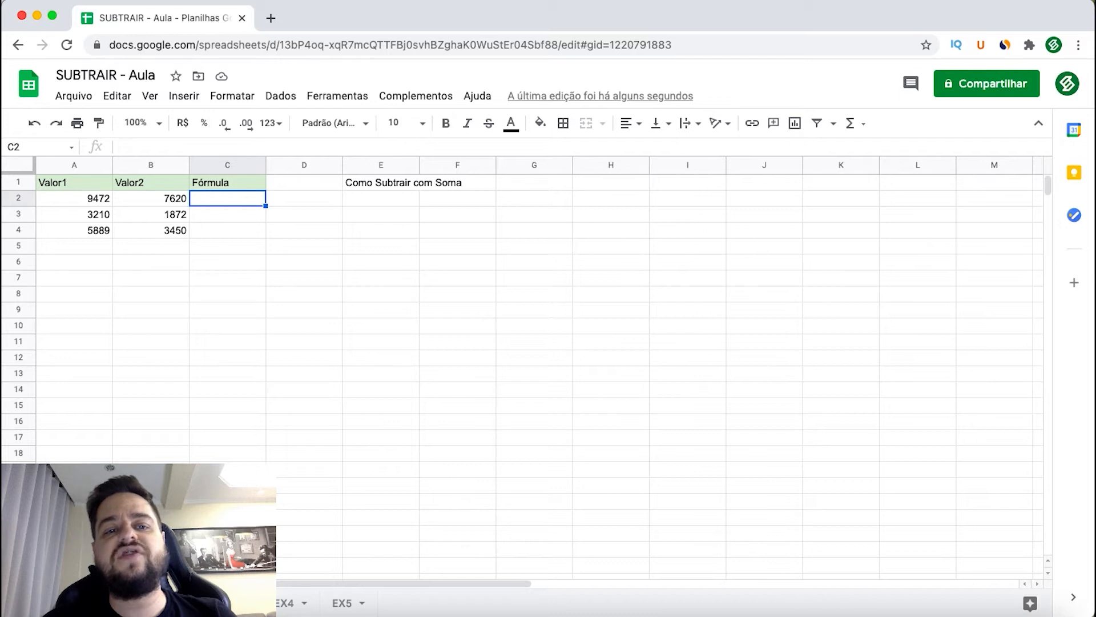
text(=soma()
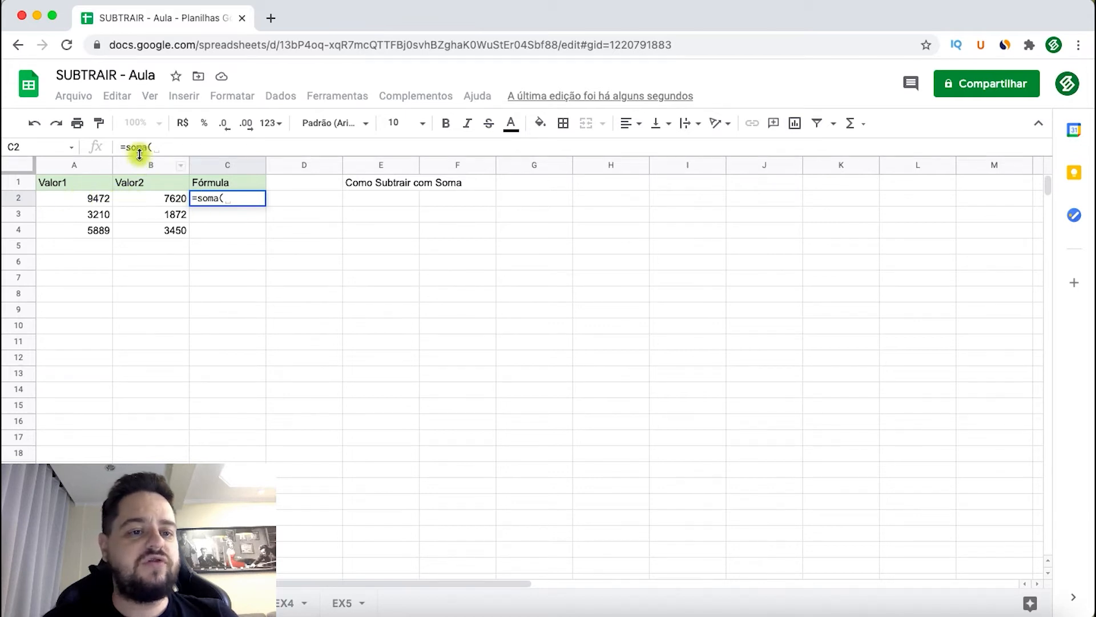
click(74, 197)
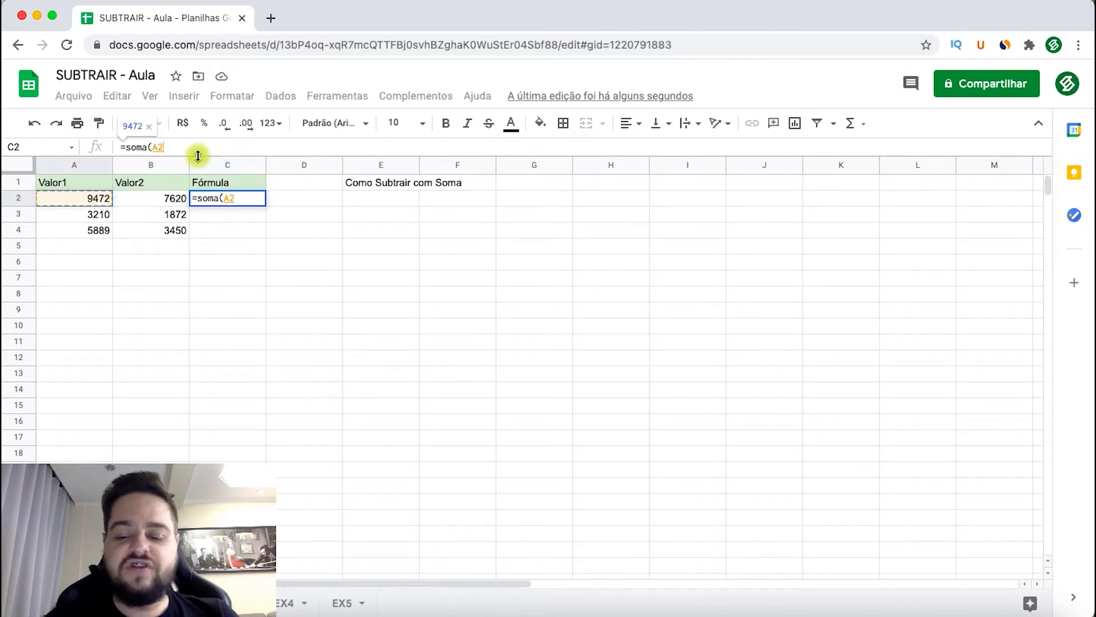
text(-)
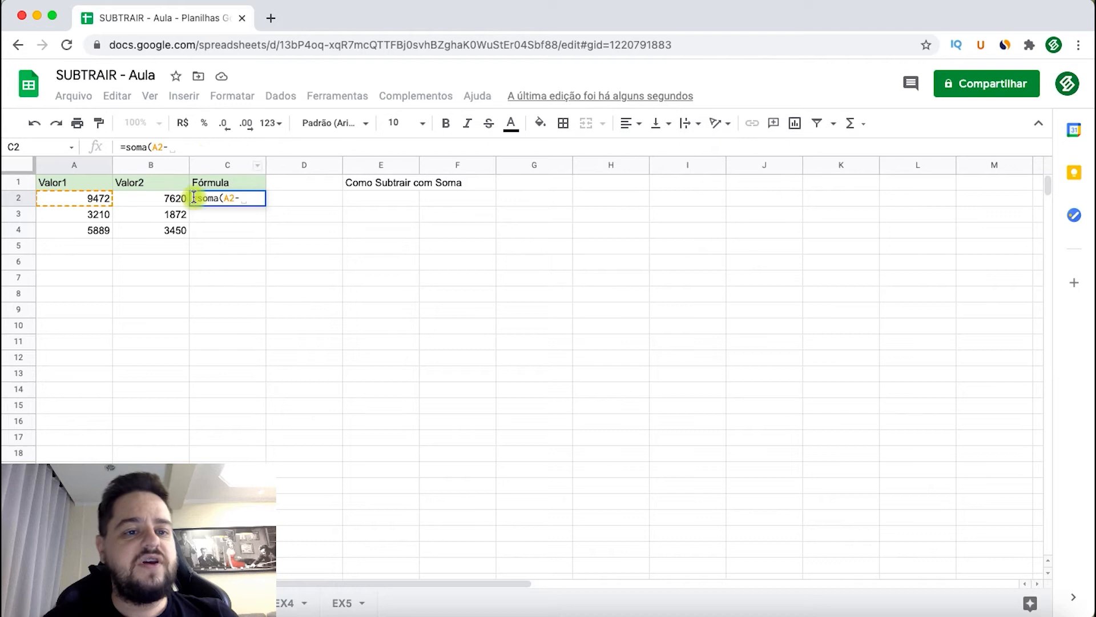
click(154, 199)
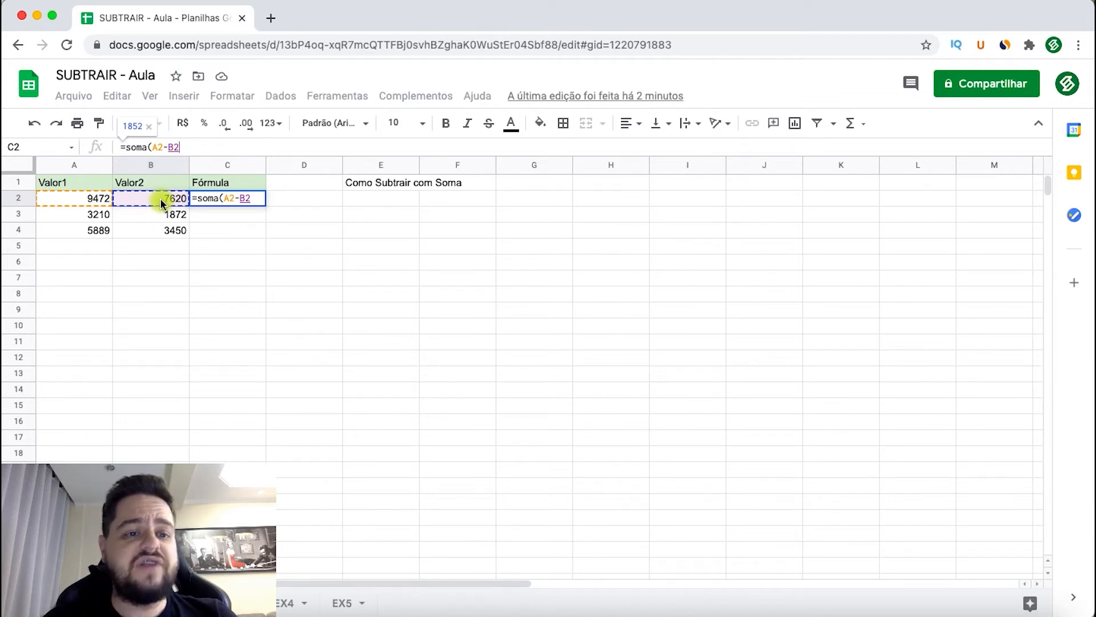
text())
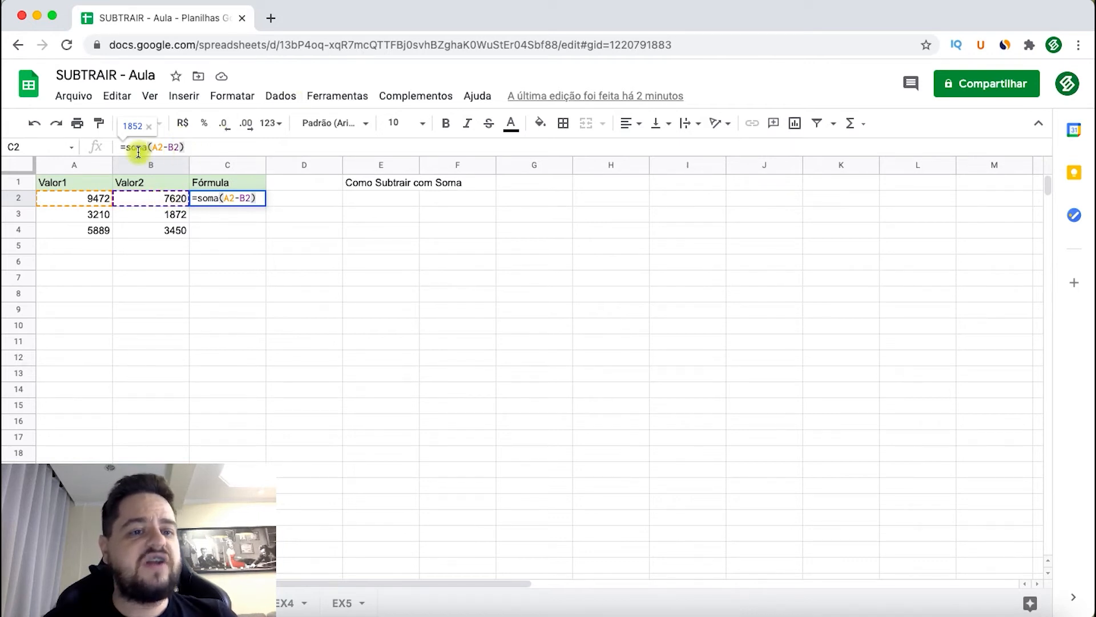
click(180, 147)
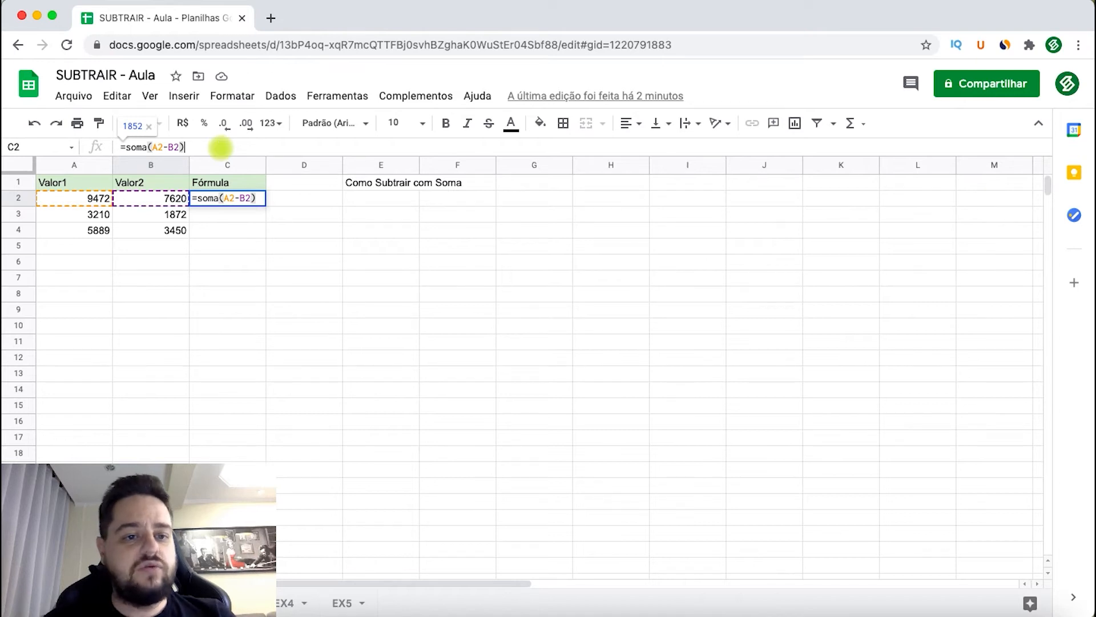
key(Return)
- Copy the sum-based subtraction formula from C2 down to C4 and check the filled cells
click(222, 201)
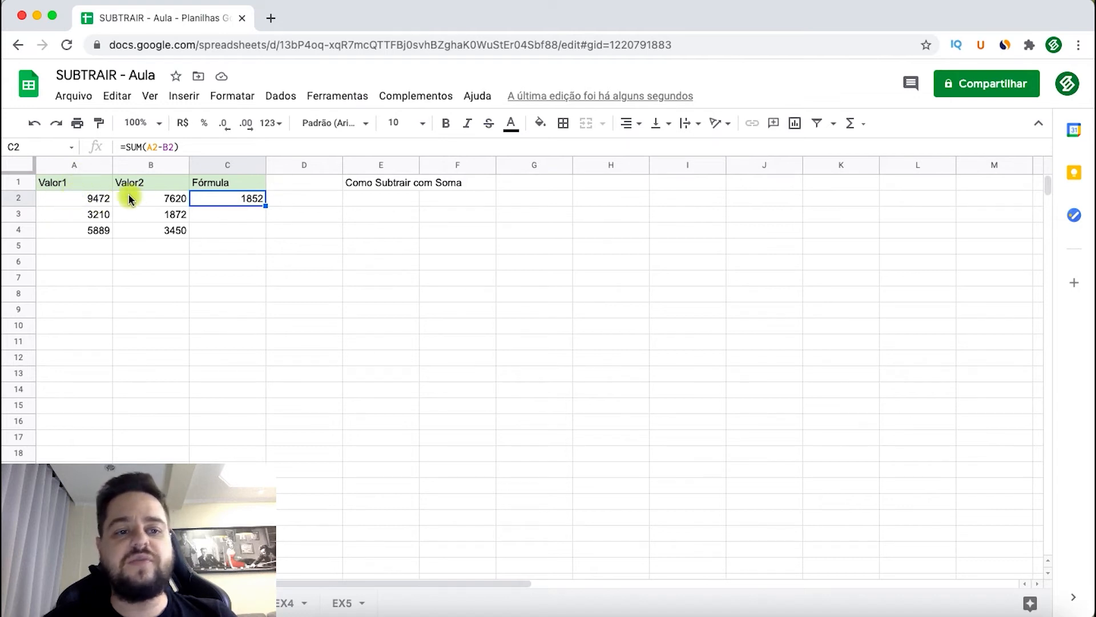
click(218, 215)
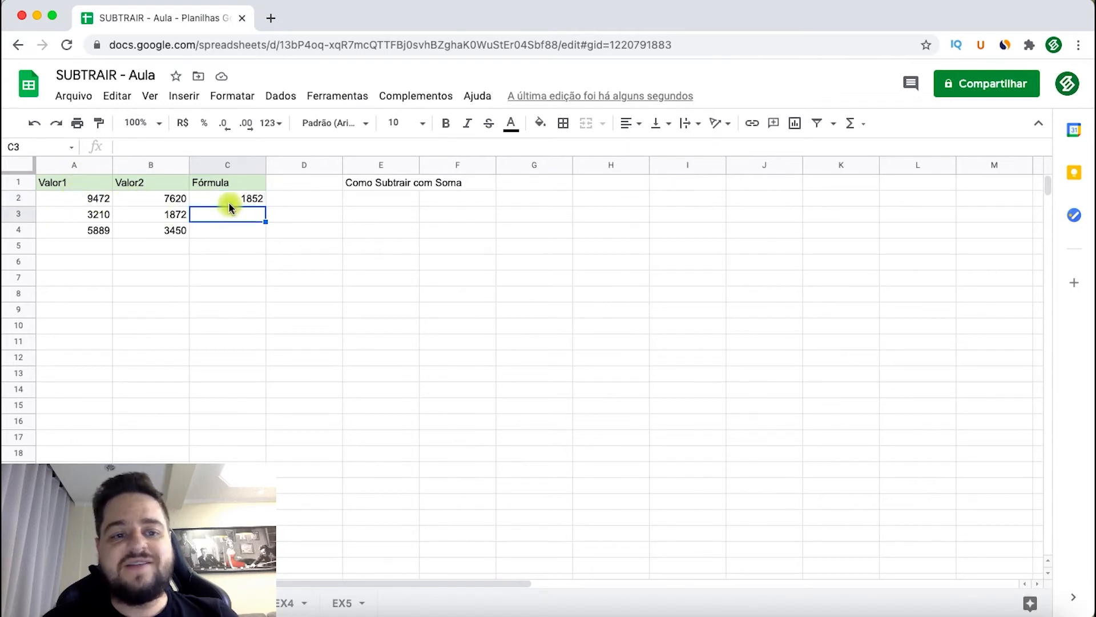
click(231, 200)
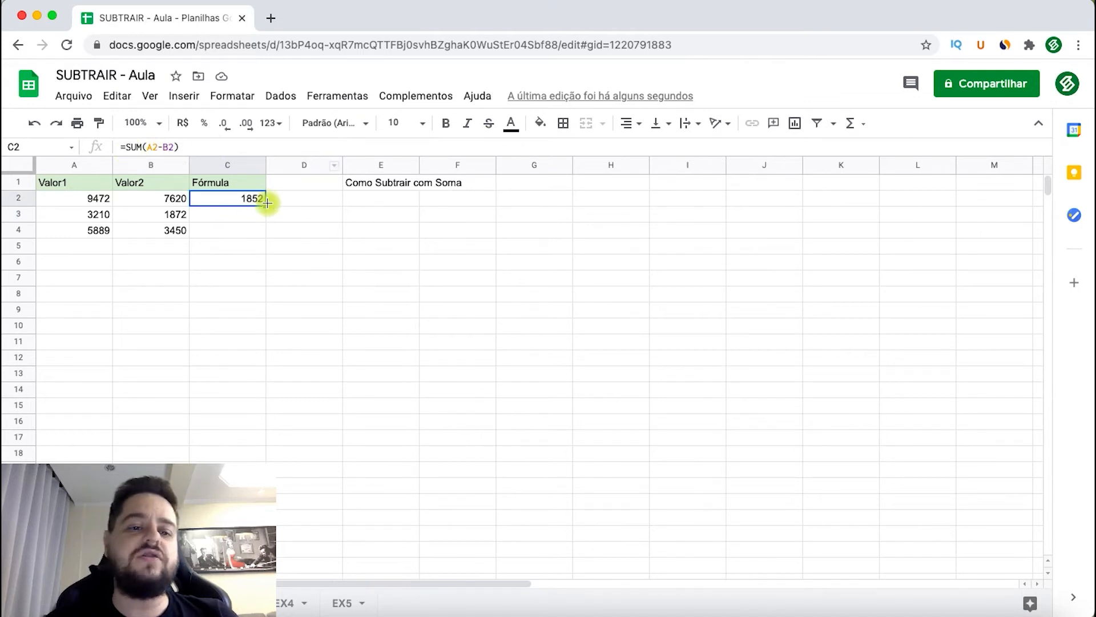
drag(266, 204, 257, 231)
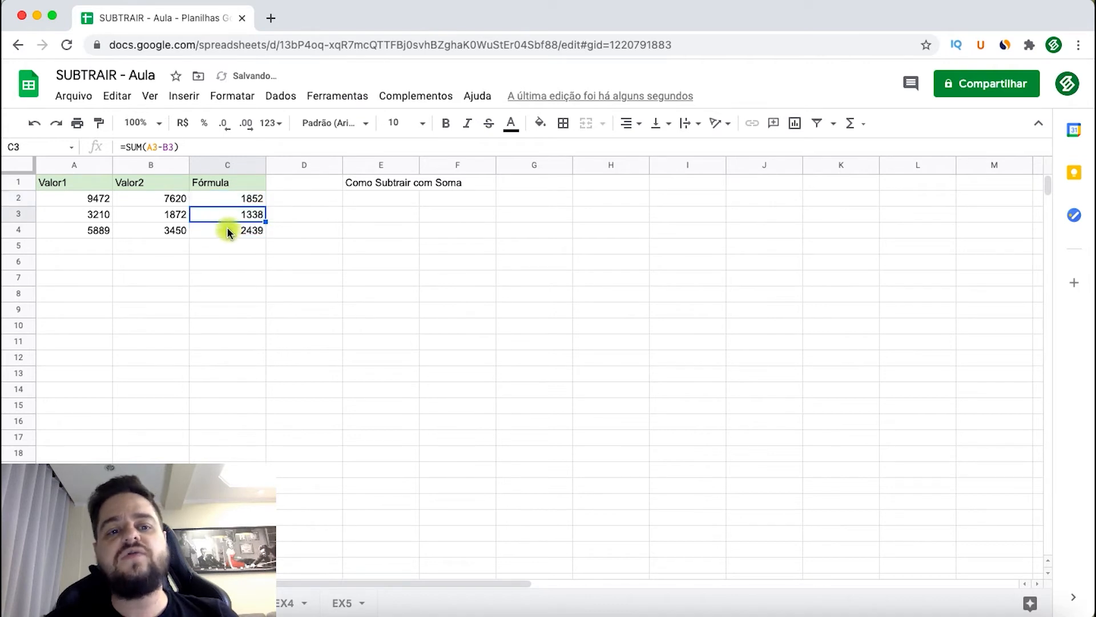
click(228, 217)
click(233, 234)
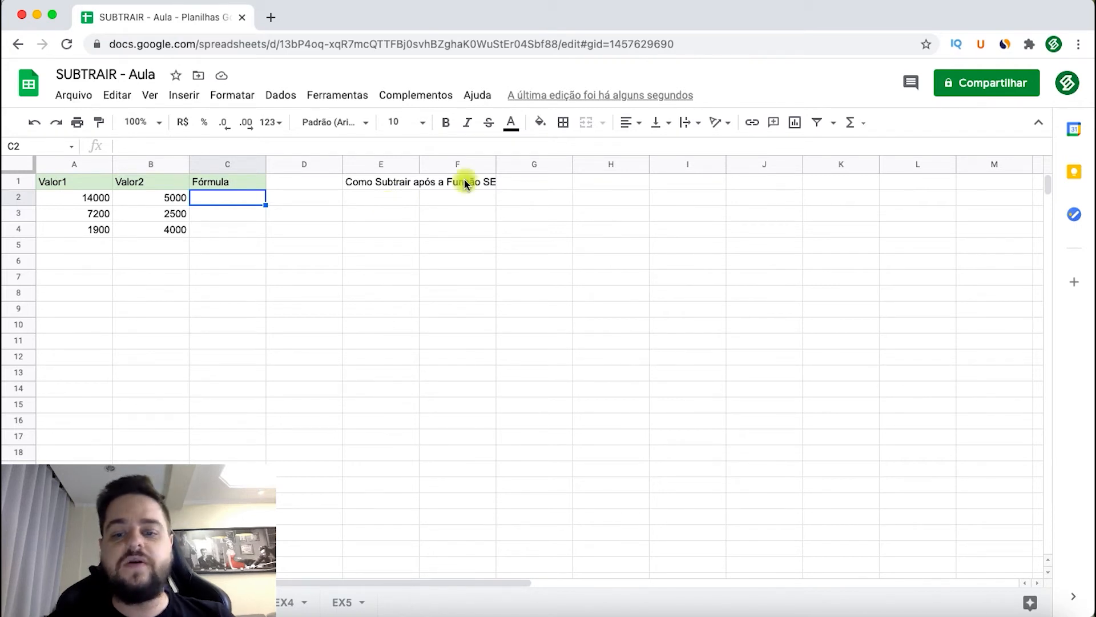
- Write the condition "> 3500" in cell B8 of the "Como Subtrair após a Função SE" sheet
click(152, 291)
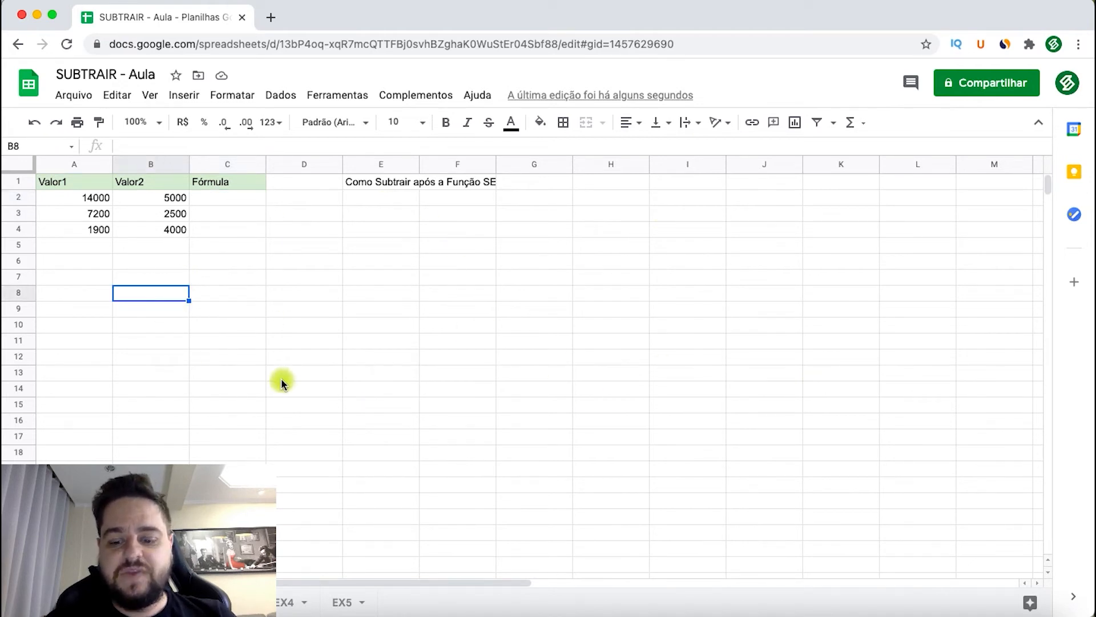
text(> 3500)
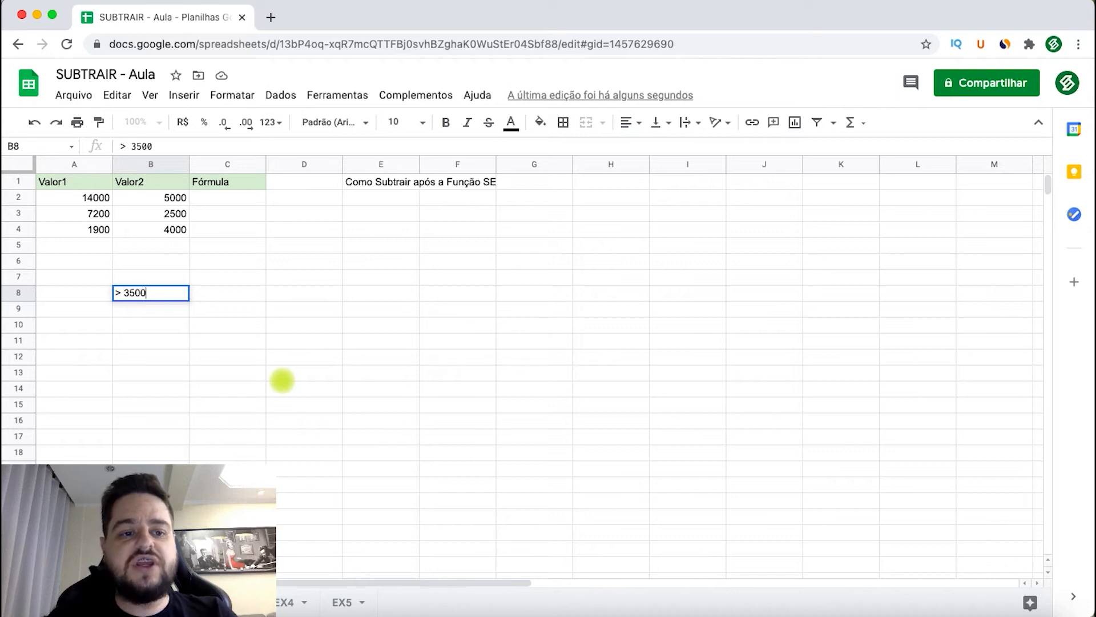
key(Return)
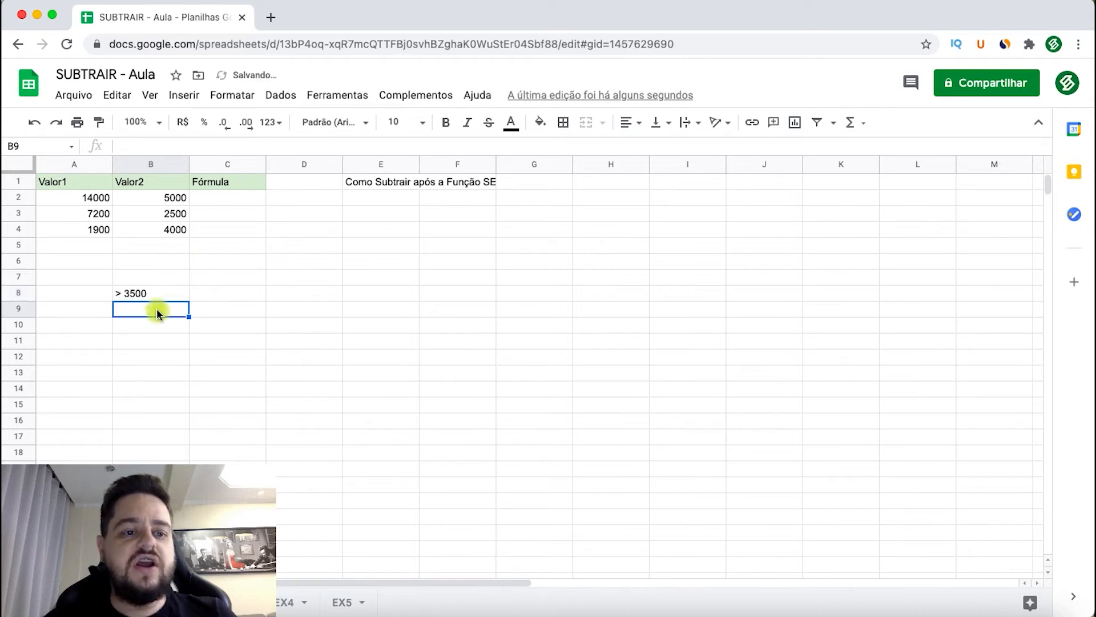
click(146, 294)
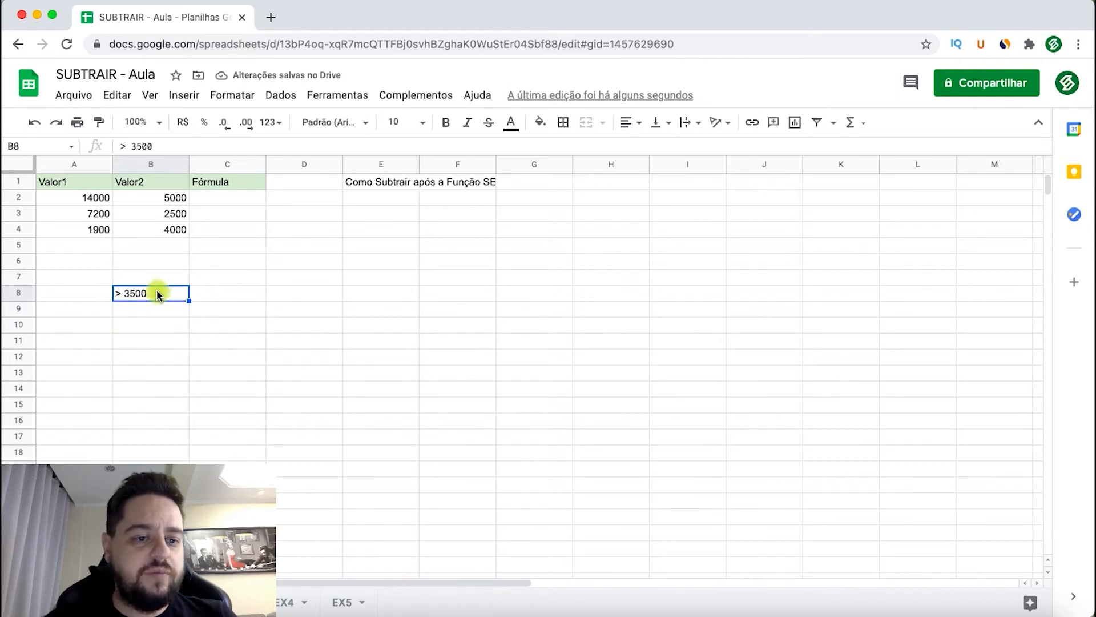
click(156, 170)
click(142, 314)
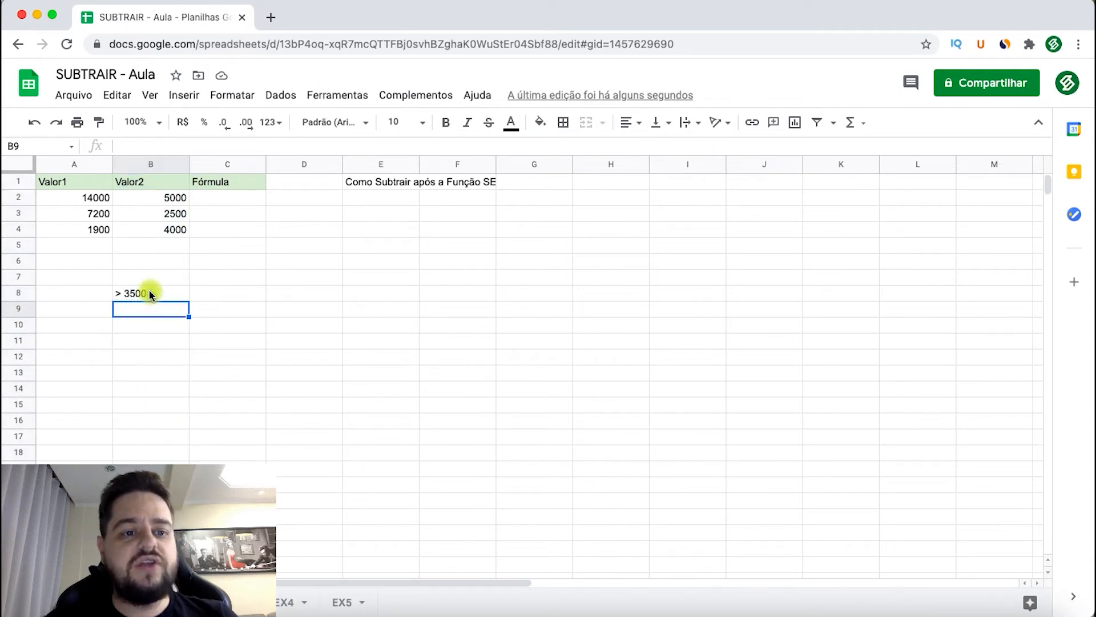
click(161, 295)
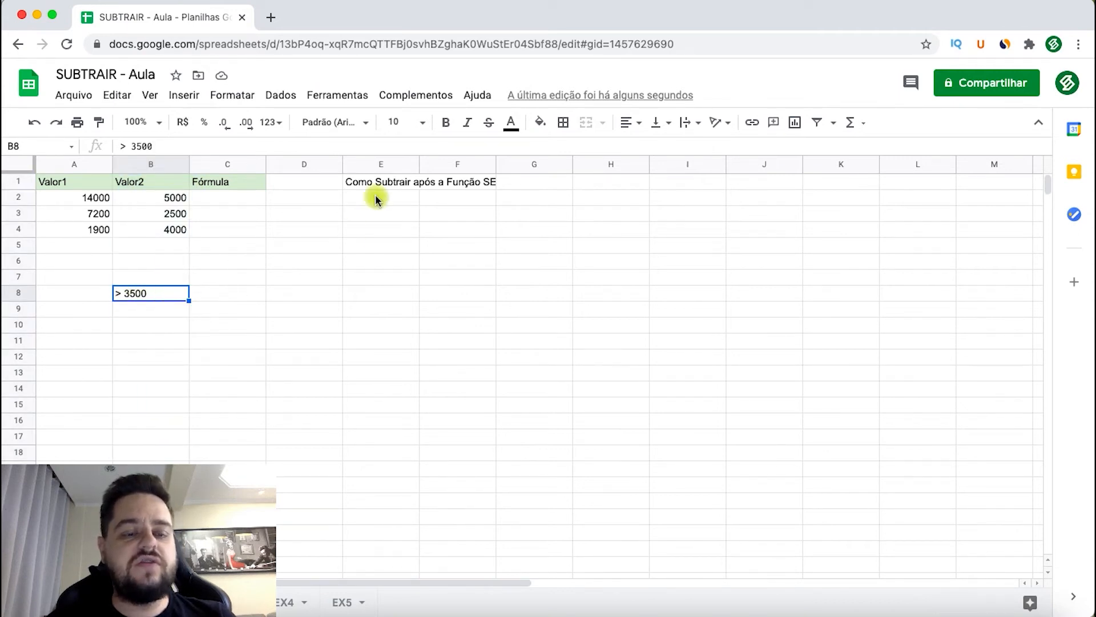
- Write "Subtração" in cell C8 and "Soma" in cell D8, beside the condition
click(230, 294)
text(Subtra)
text(ção)
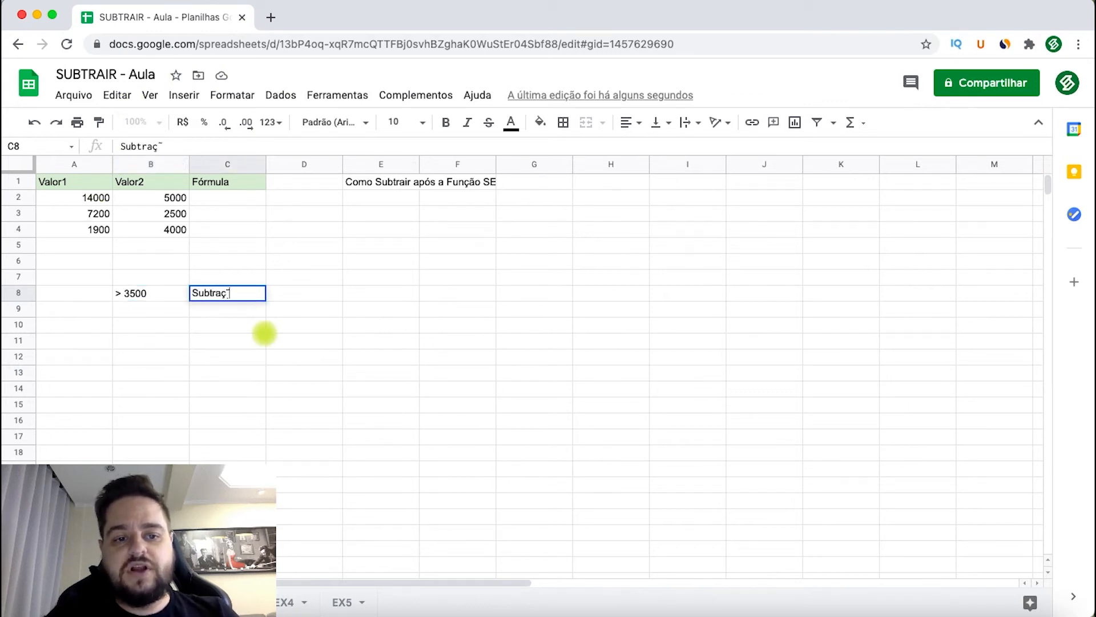
key(Tab)
text(Soma)
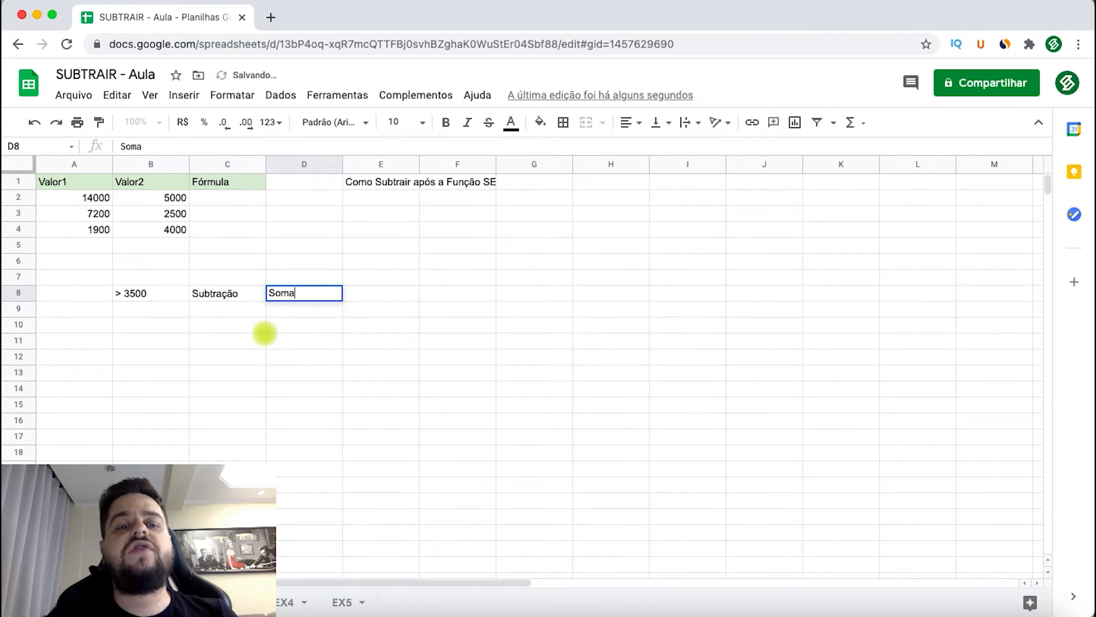
key(Return)
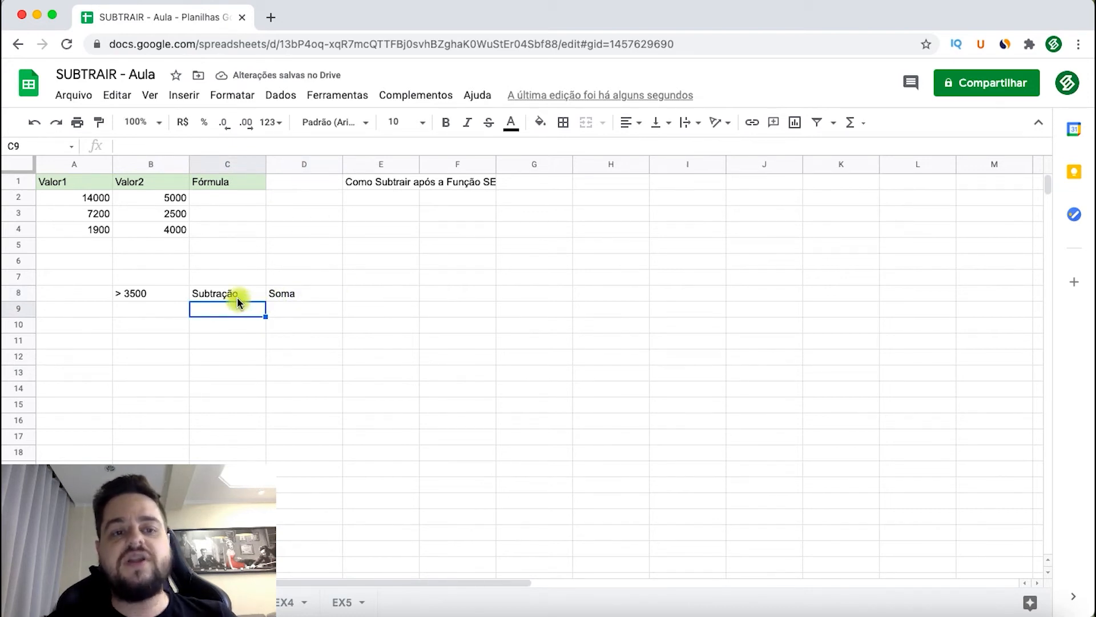
- Begin a SE formula in cell C2 with B2>3500 as its condition
click(231, 200)
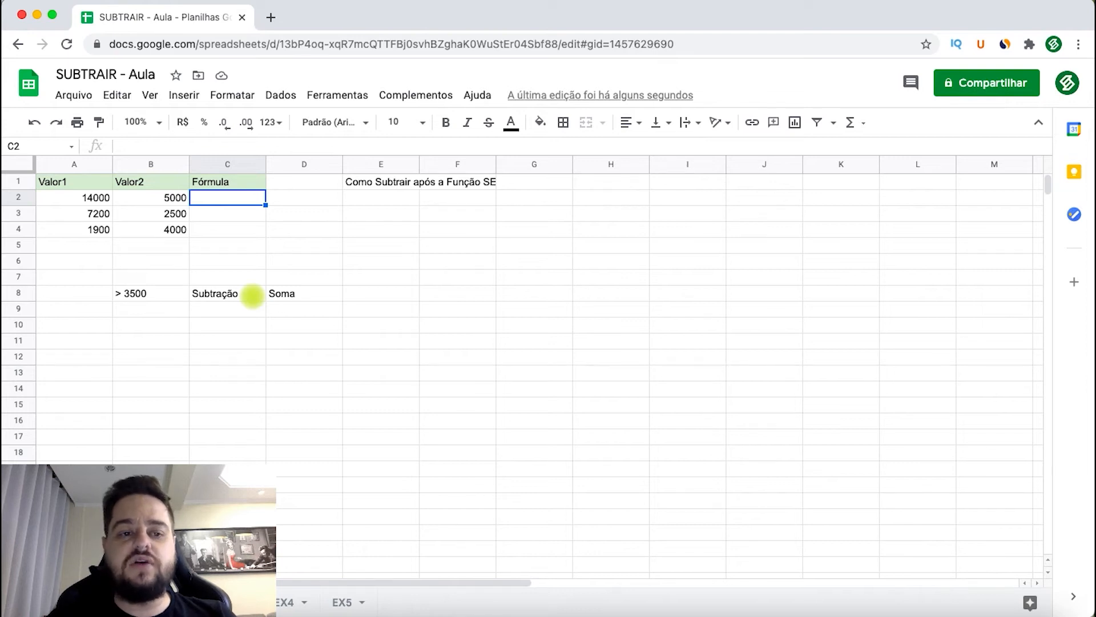
text(=se()
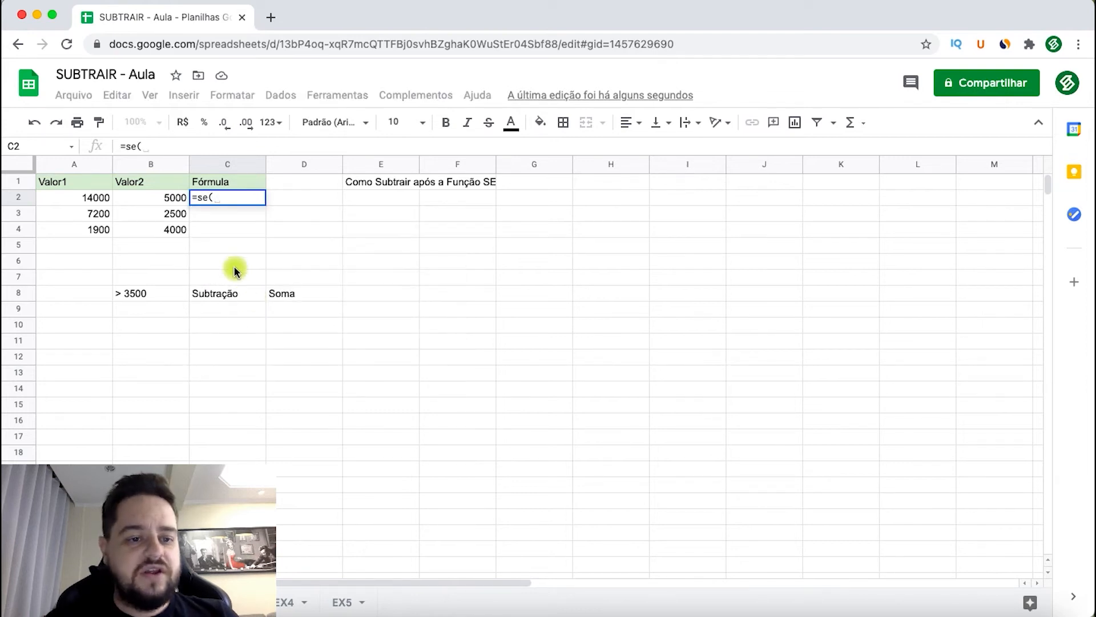
click(154, 200)
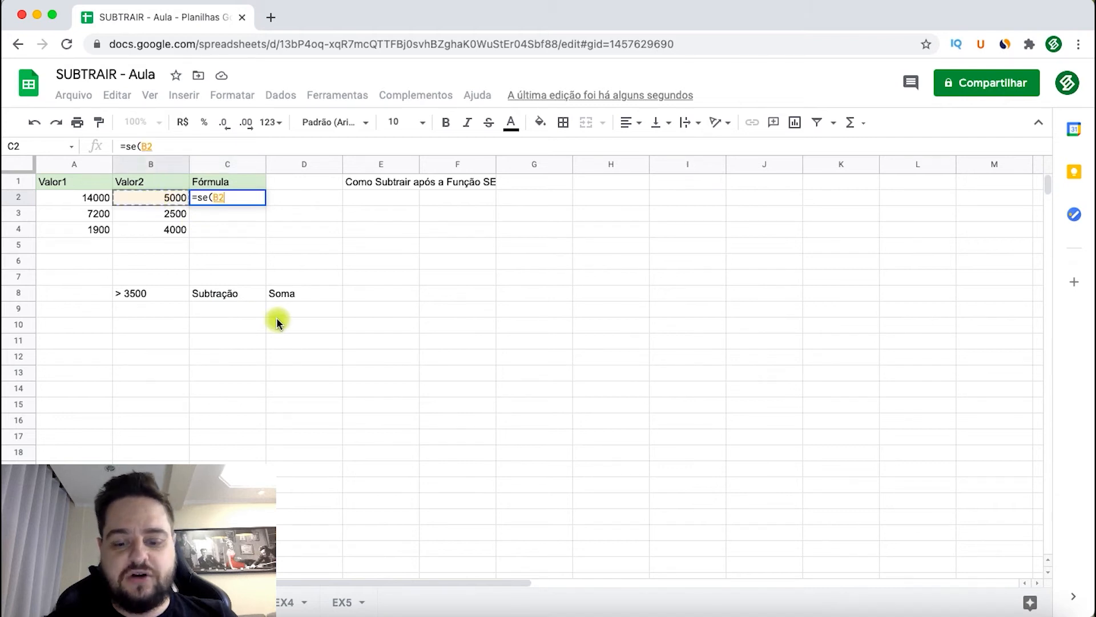
text(>)
text(3500)
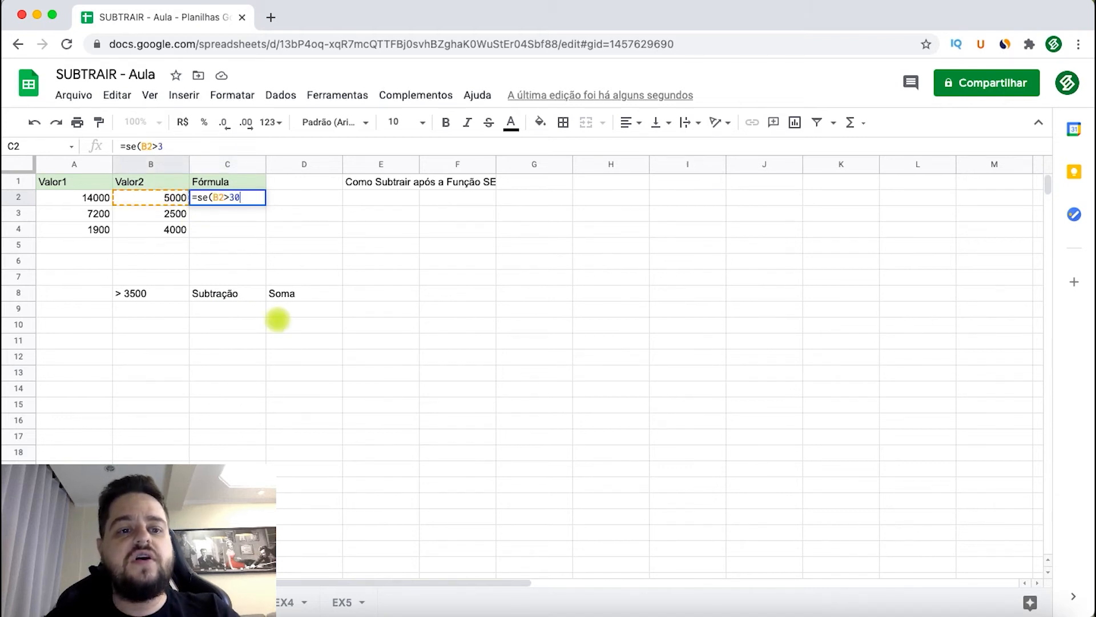
text(;)
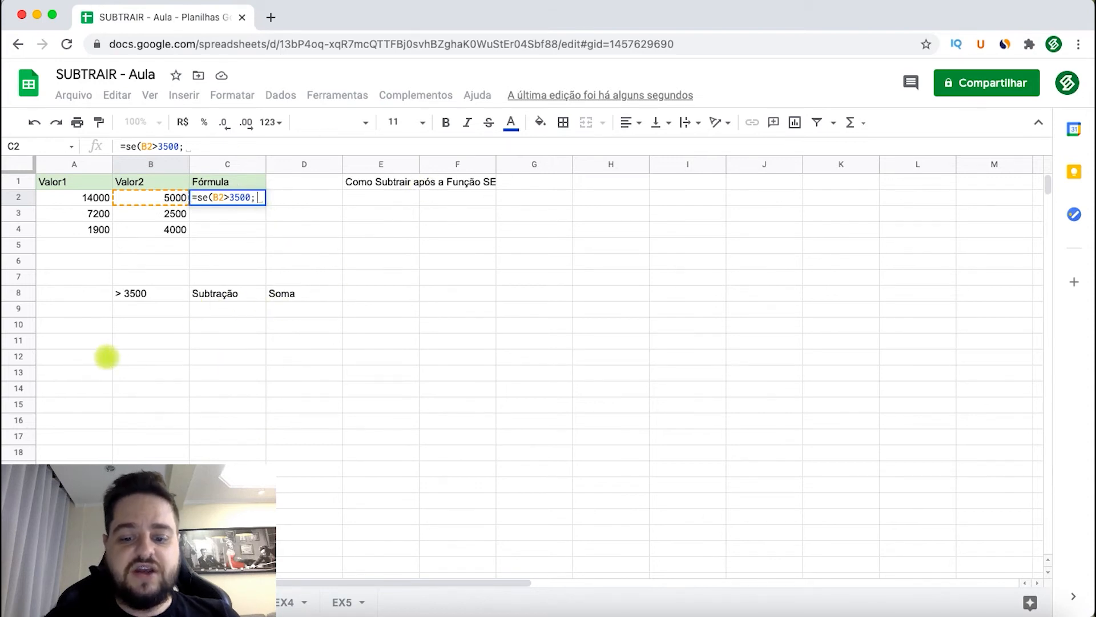
- Add soma(A2-B2) to the C2 formula as the result when the condition is true
text(soma()
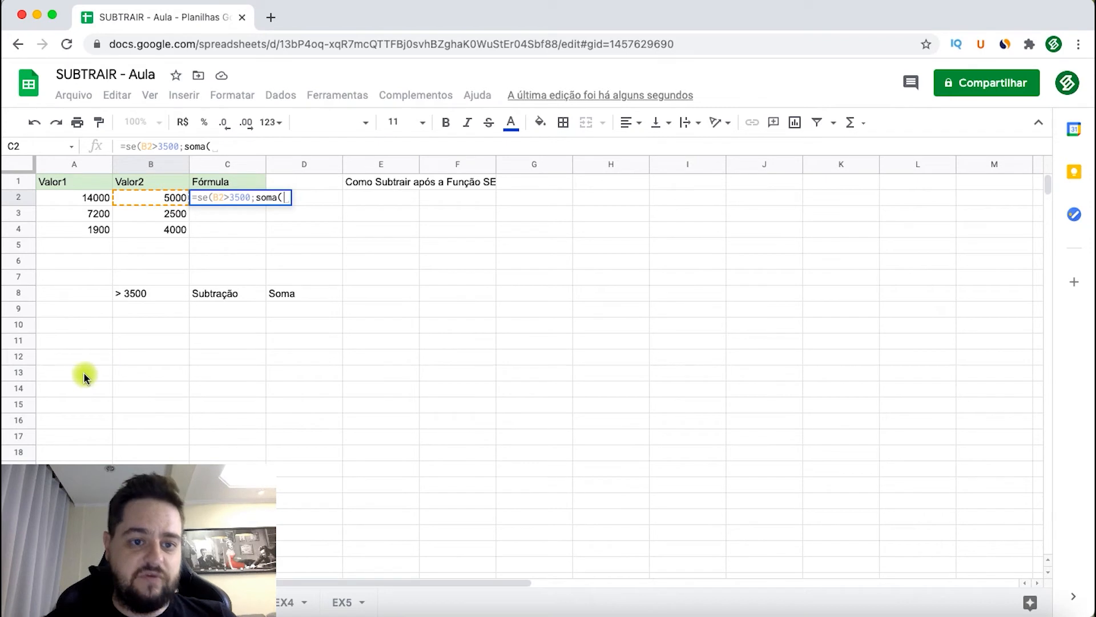
click(72, 198)
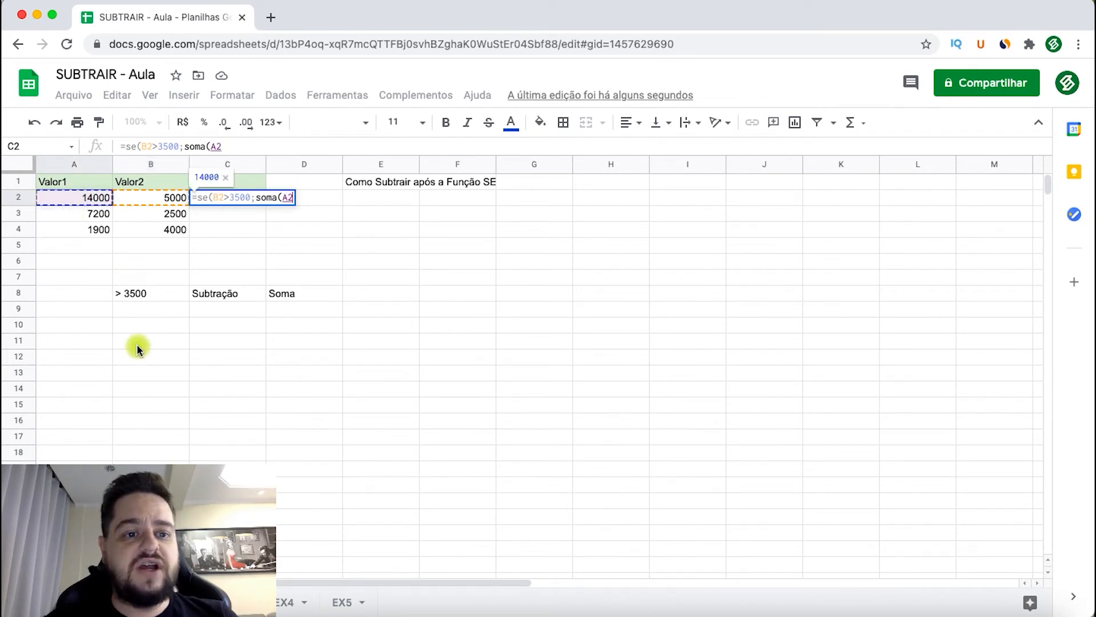
text(-)
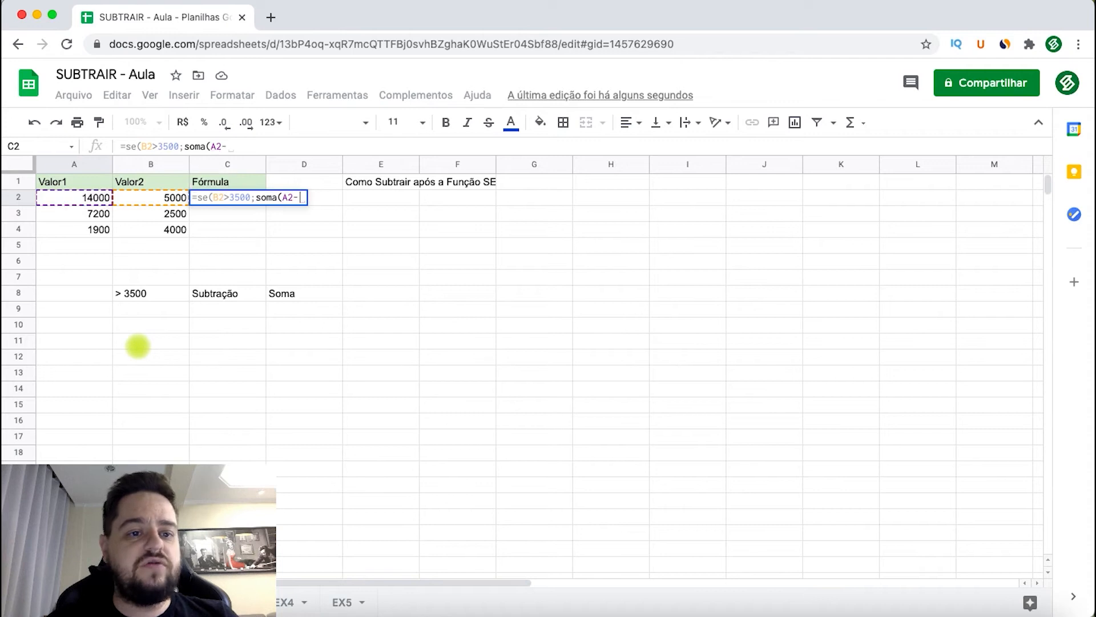
click(158, 202)
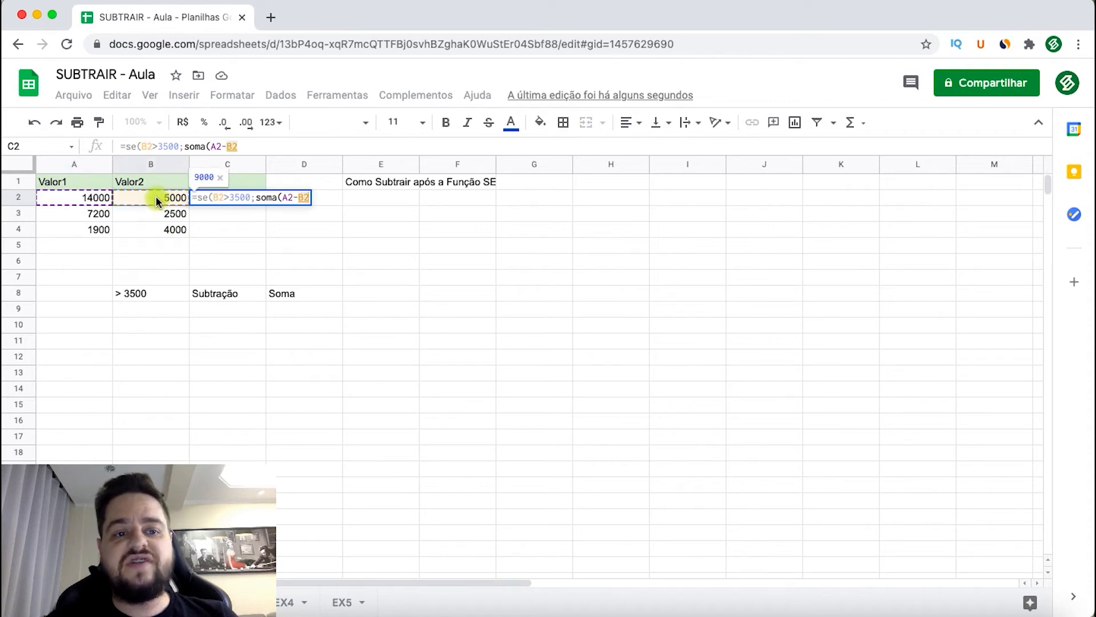
text())
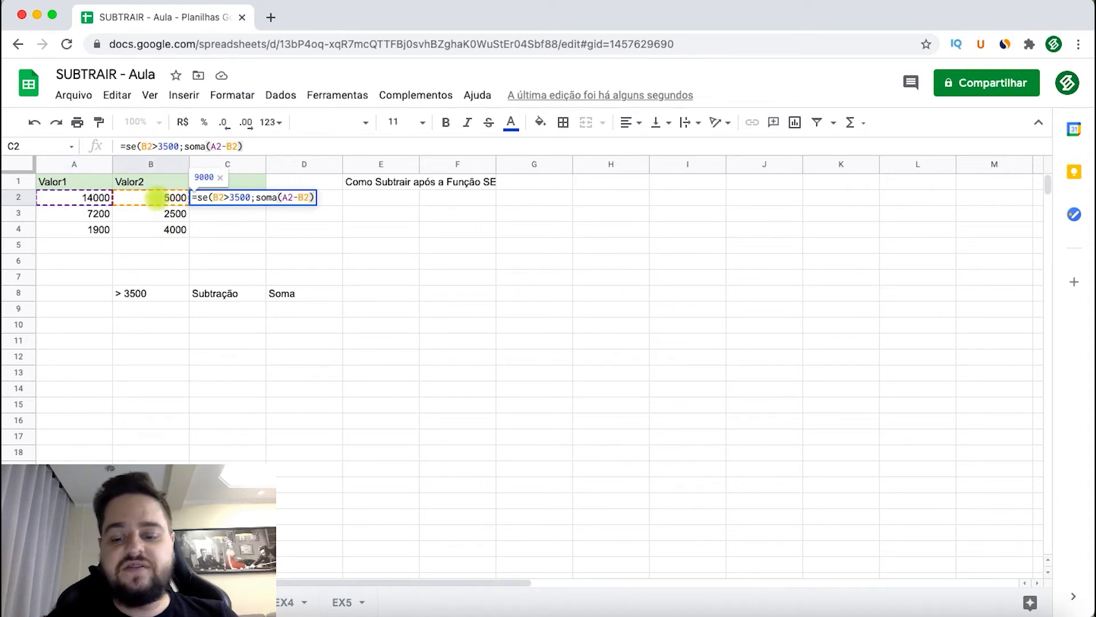
text(;)
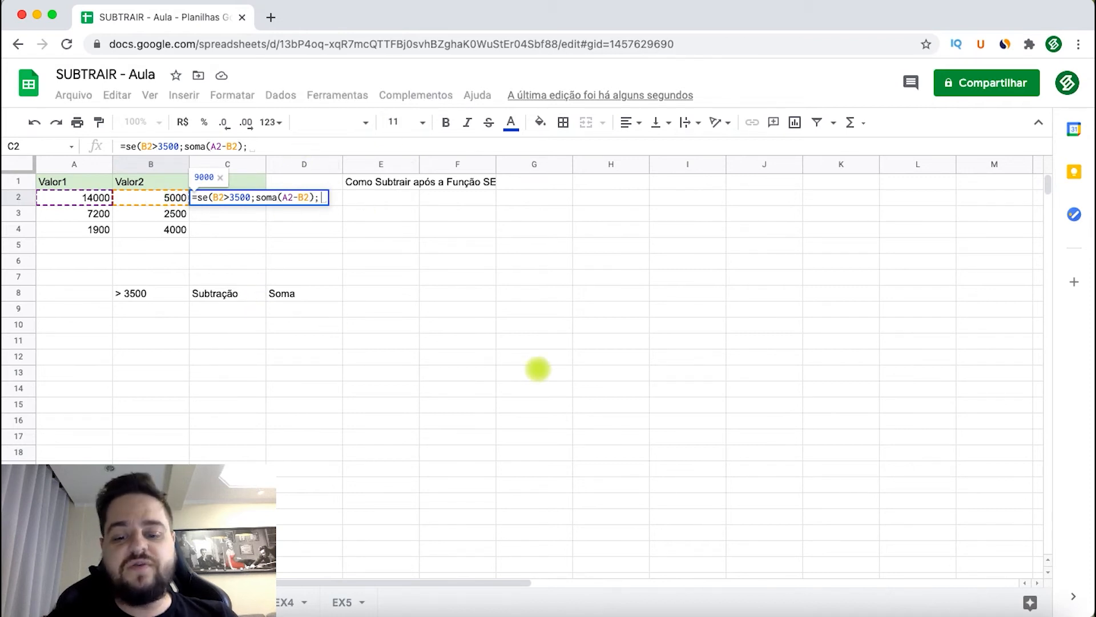
text(soma()
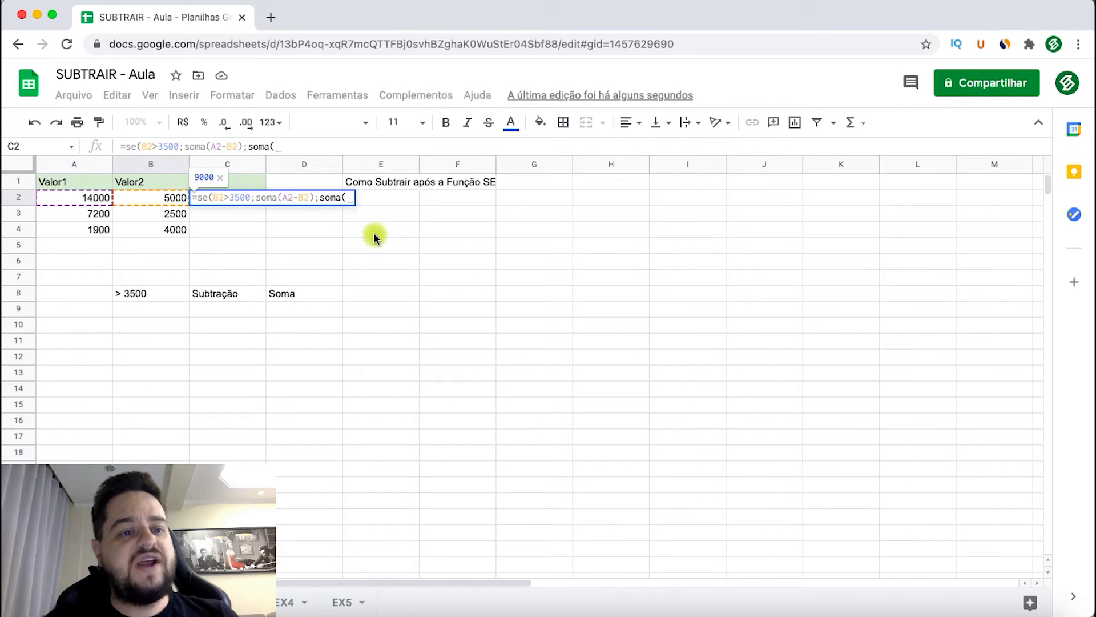
- Add soma(A2+B2) as the result when the condition is false and commit the C2 formula
click(73, 198)
text(+)
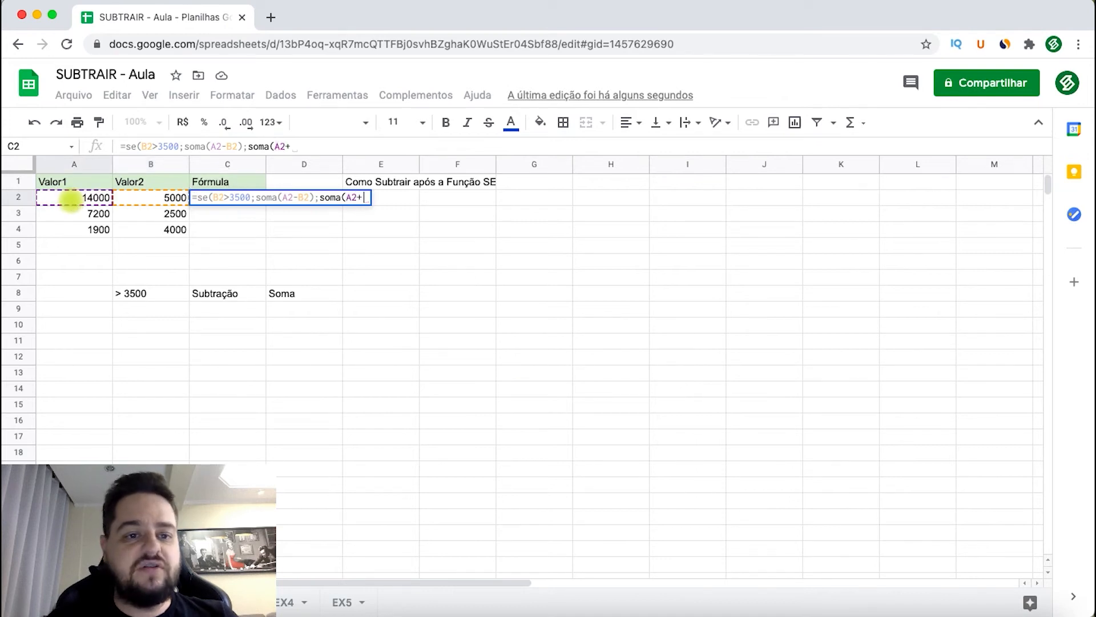
click(155, 195)
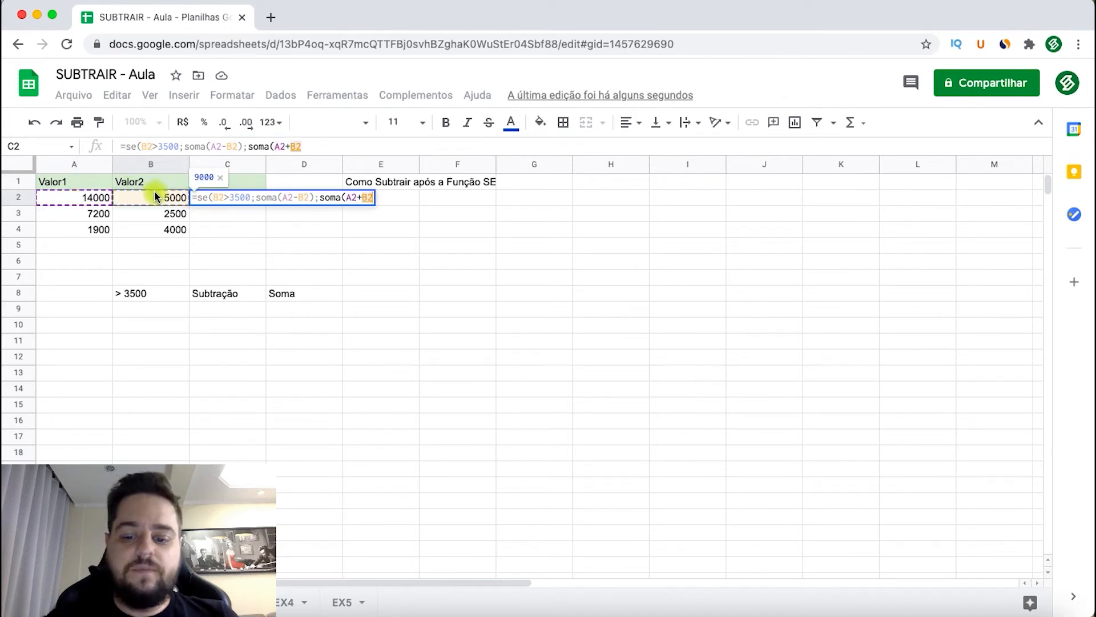
text())
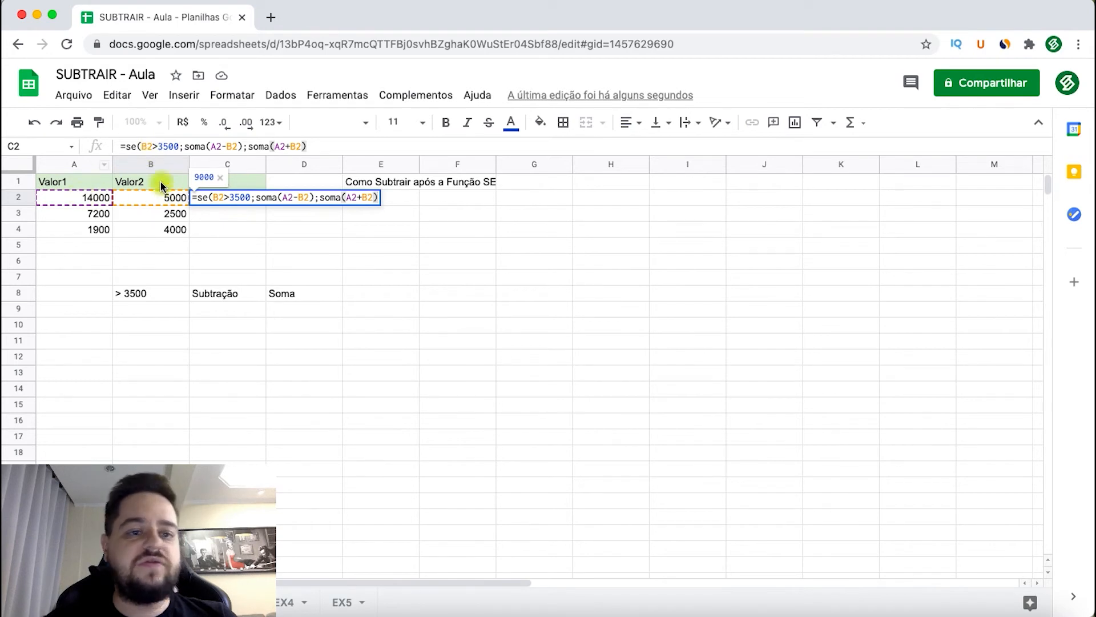
click(164, 147)
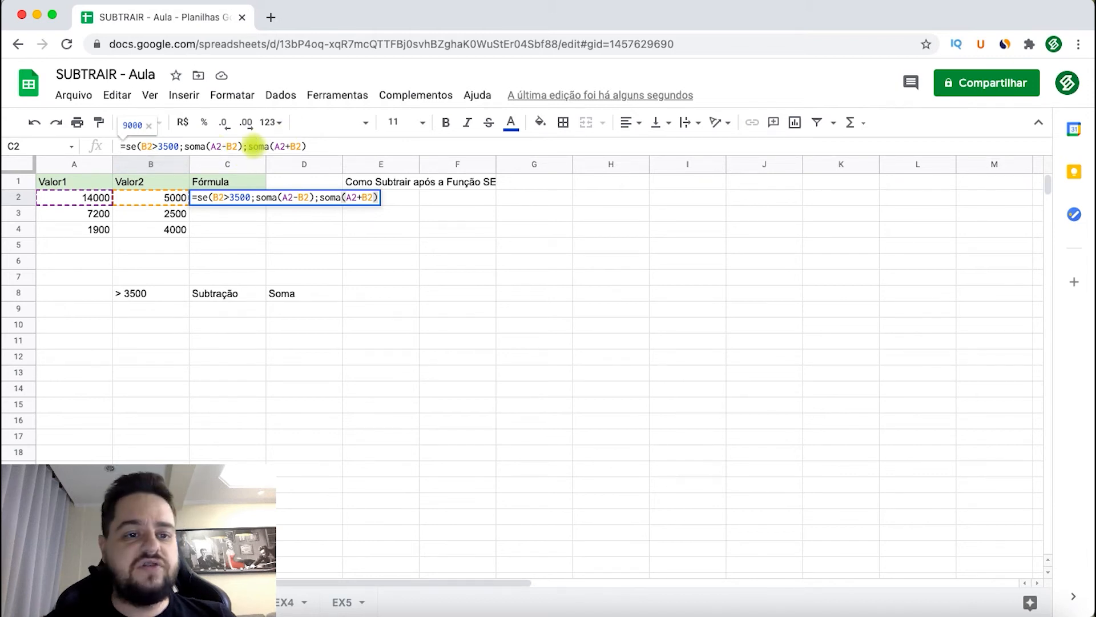
key(Return)
- Copy the conditional formula from C2 down to C4
click(236, 196)
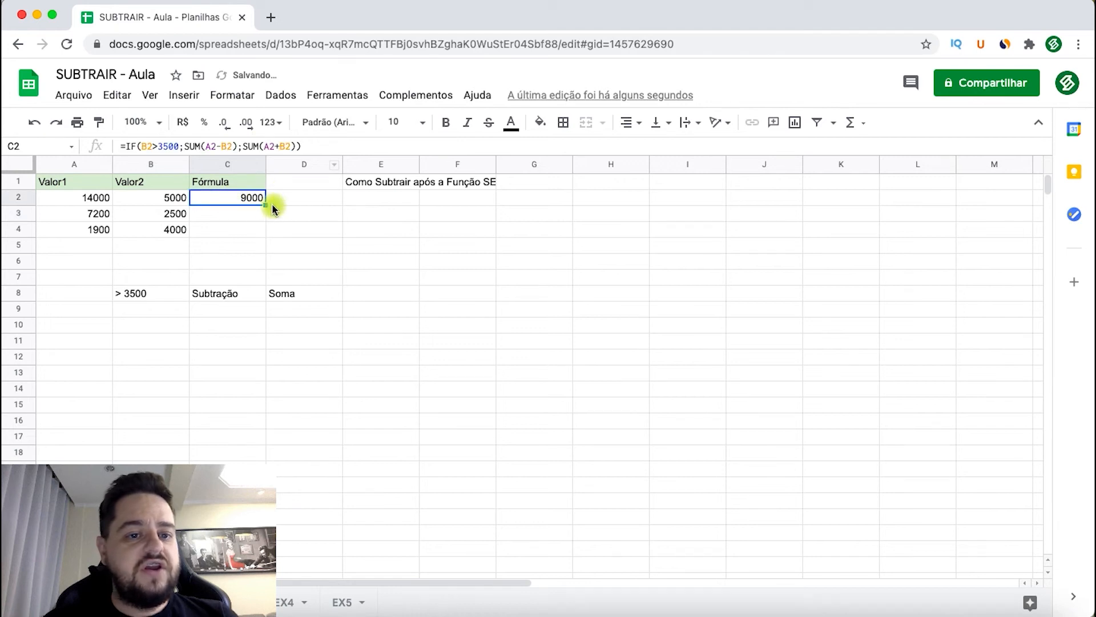
drag(268, 207, 260, 229)
click(421, 244)
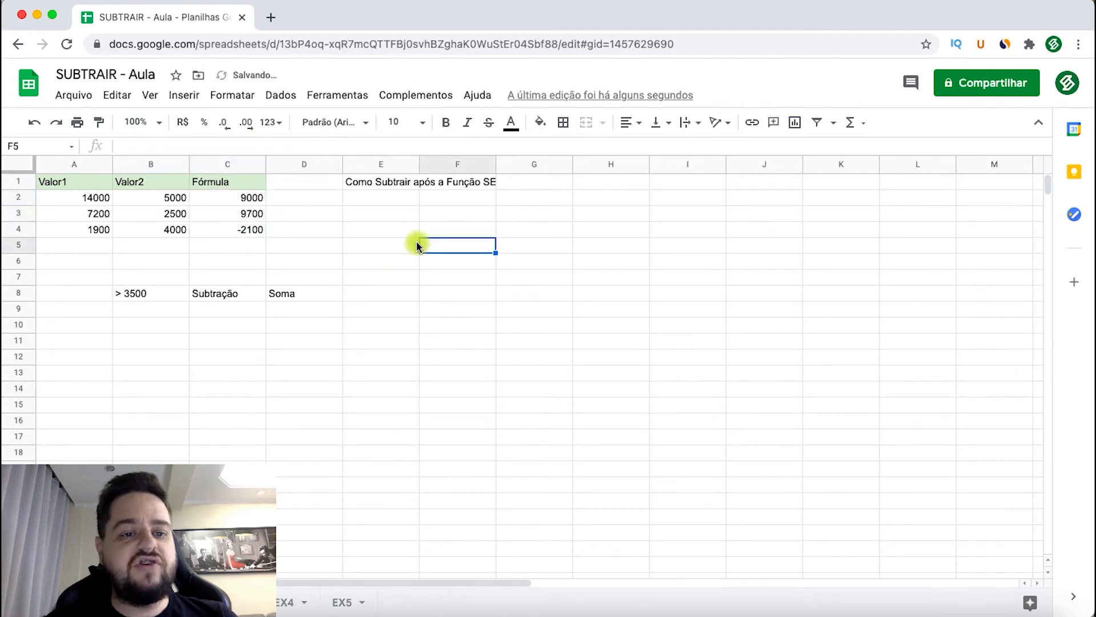
- Examine the formulas in C2 to C4 and compare rows 3 and 4 with their Valor1 and Valor2 cells against the condition
click(225, 202)
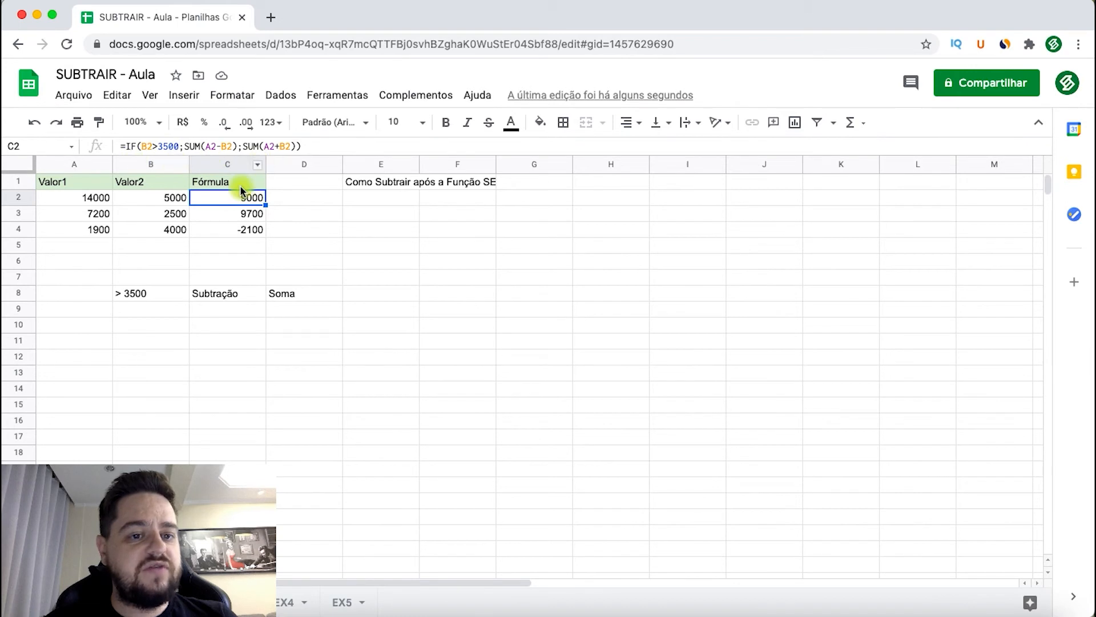
click(228, 213)
click(209, 227)
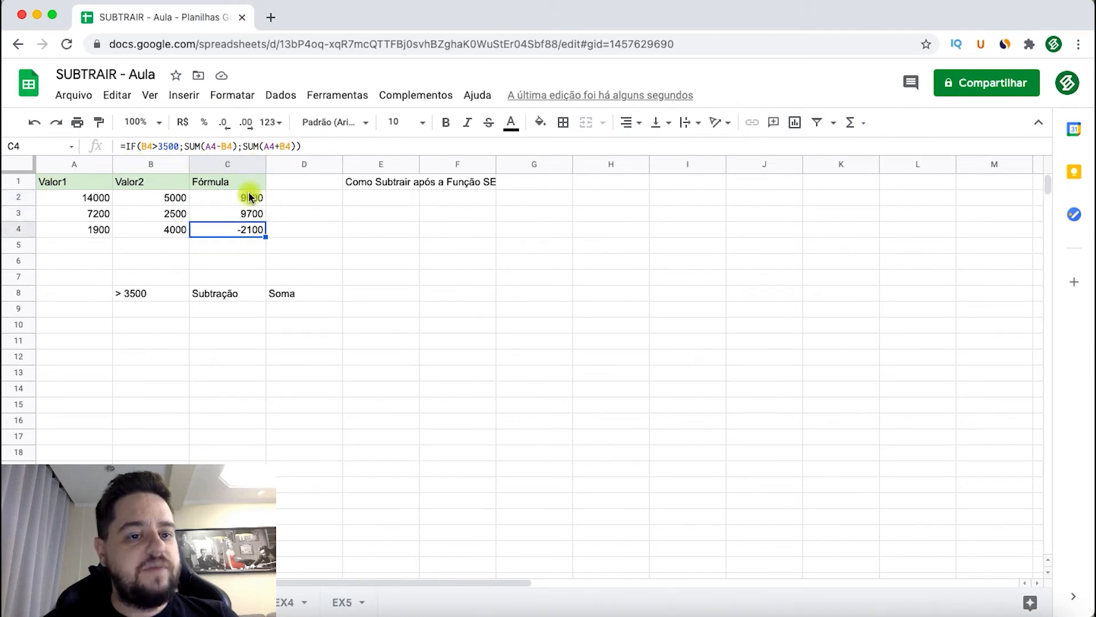
click(238, 205)
click(239, 213)
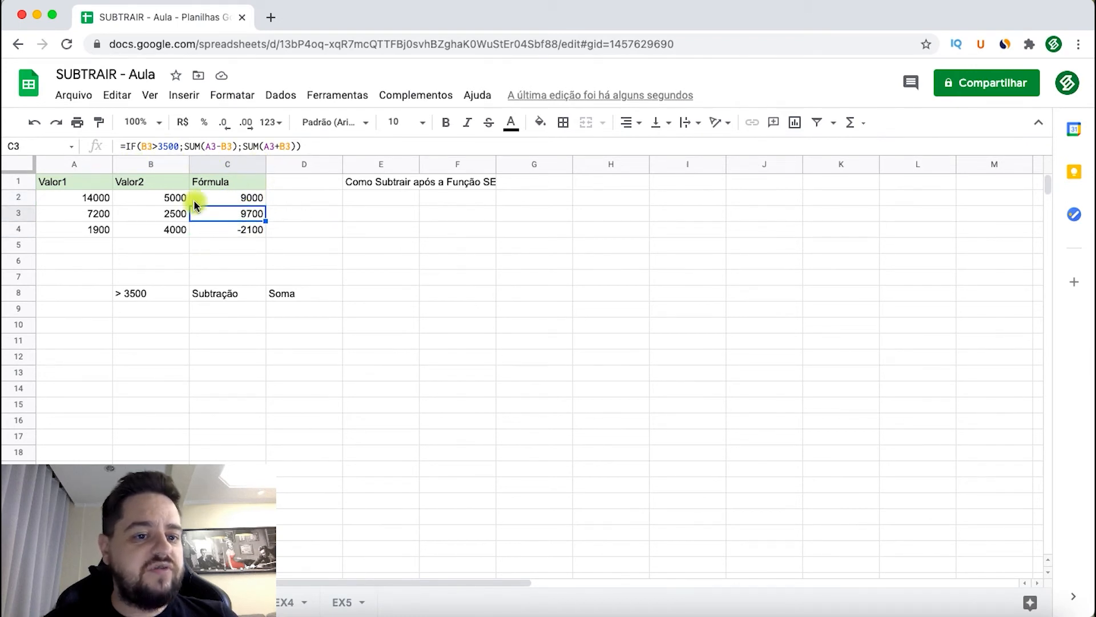
click(167, 215)
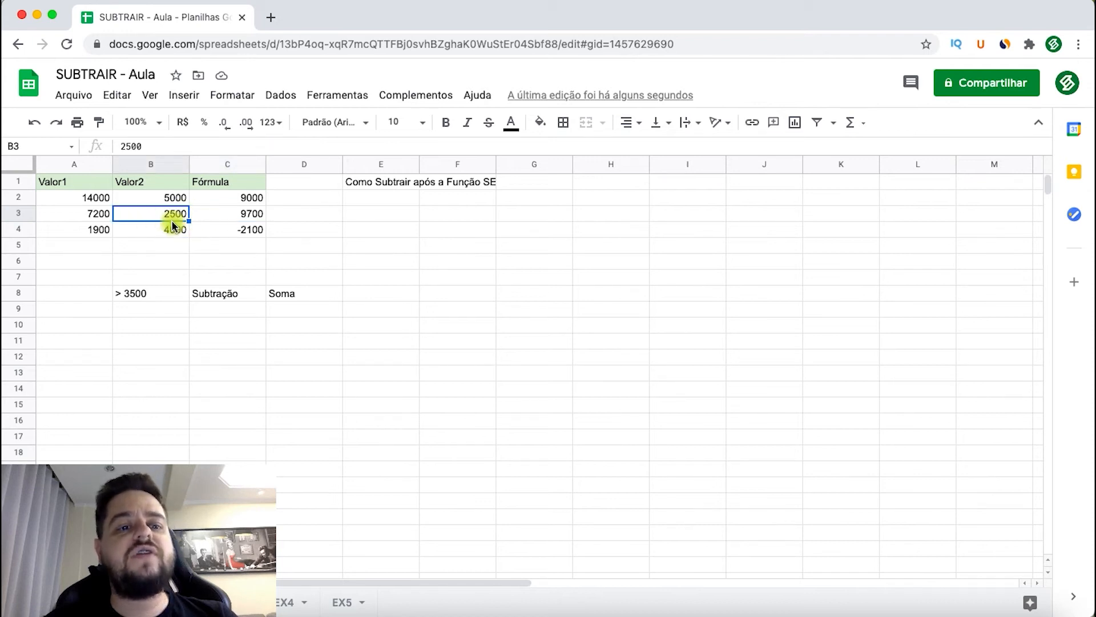
click(242, 215)
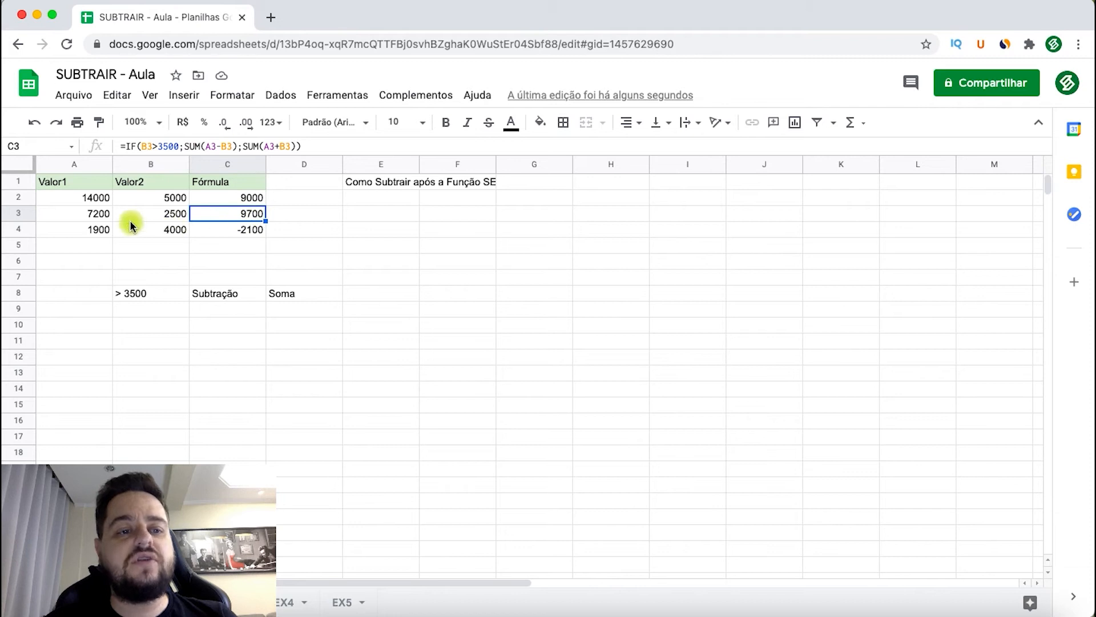
drag(94, 218, 152, 214)
click(249, 214)
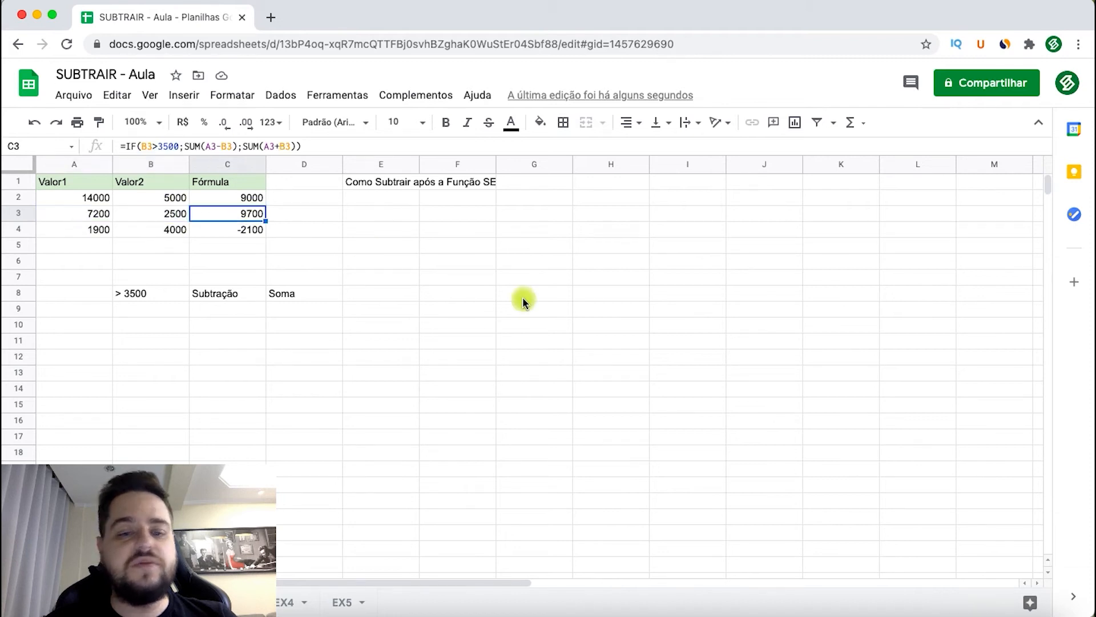
click(411, 277)
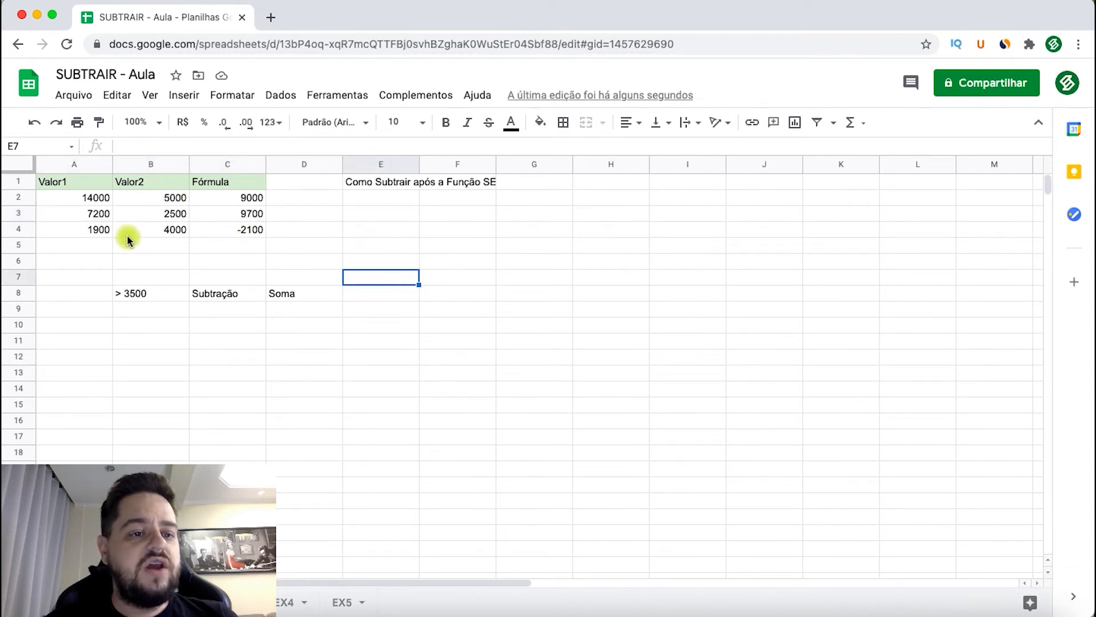
click(247, 231)
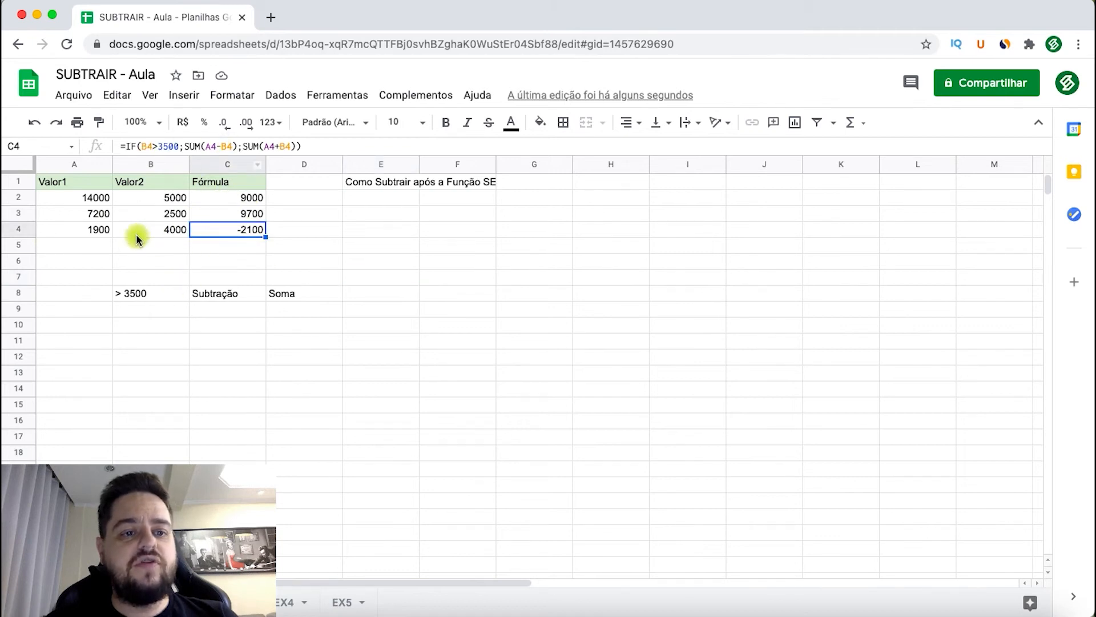
click(155, 229)
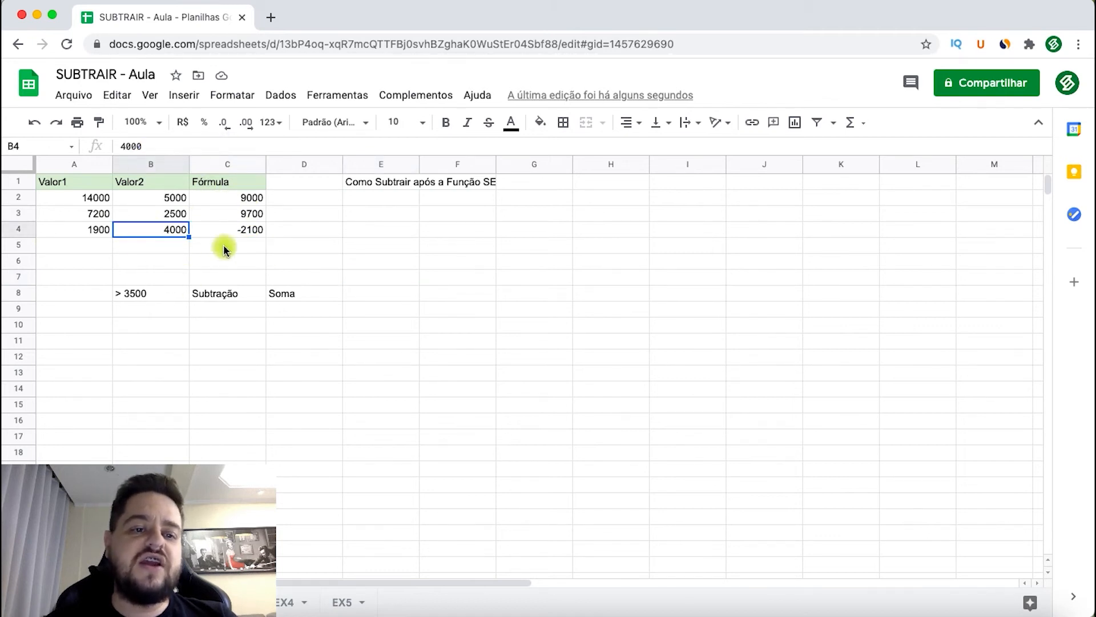
click(69, 231)
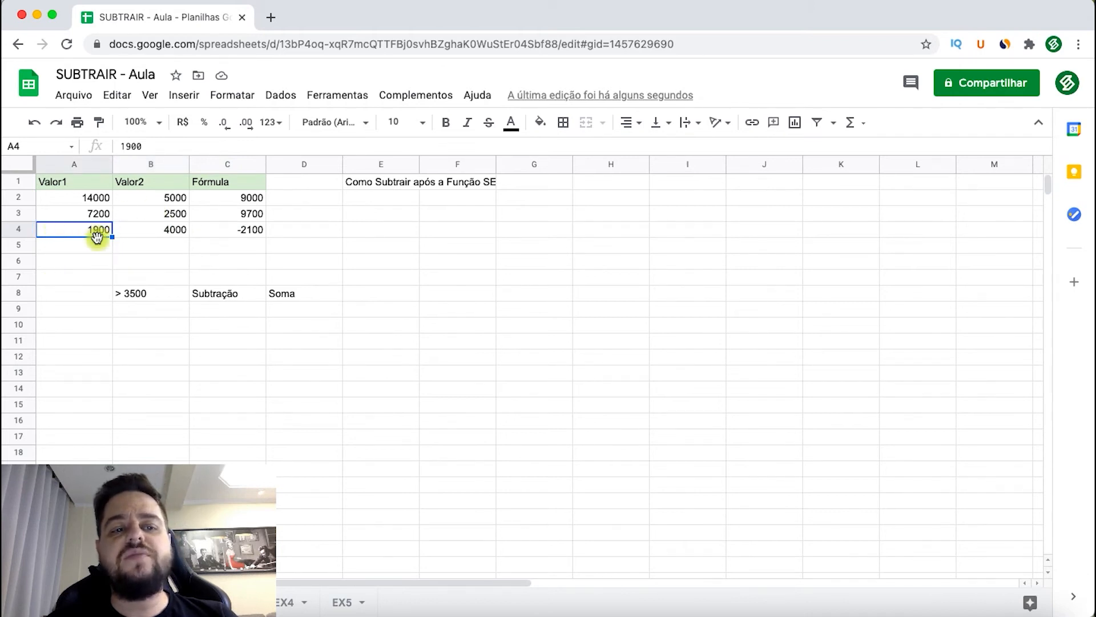
click(221, 220)
click(238, 231)
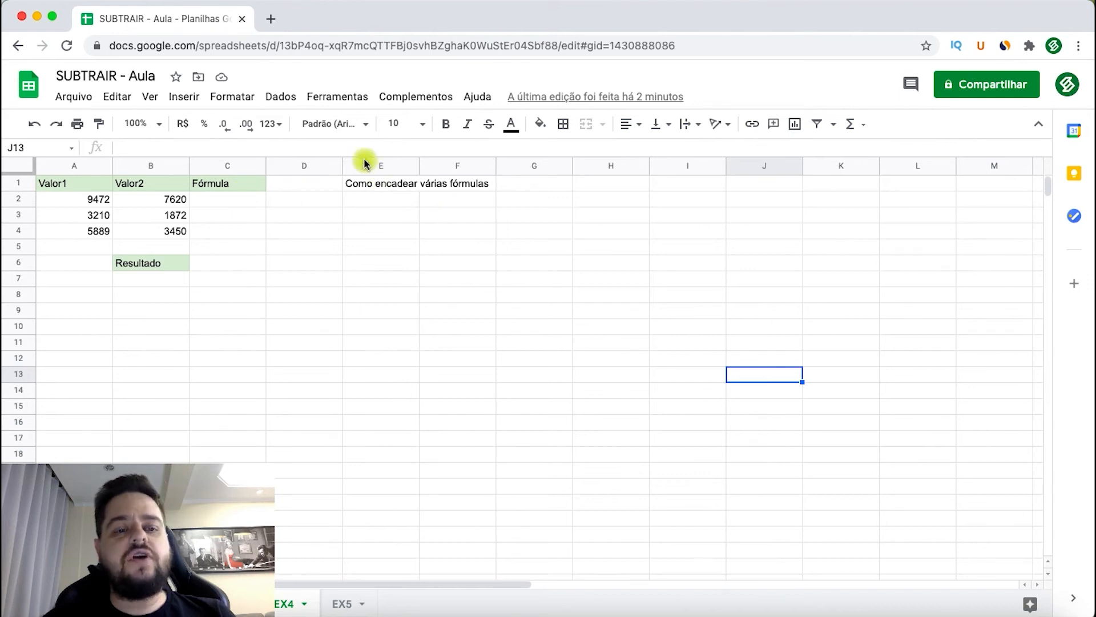
- Enter =A2-B2 in C2 and accept the suggested autofill of the subtraction for C3 and C4
click(231, 200)
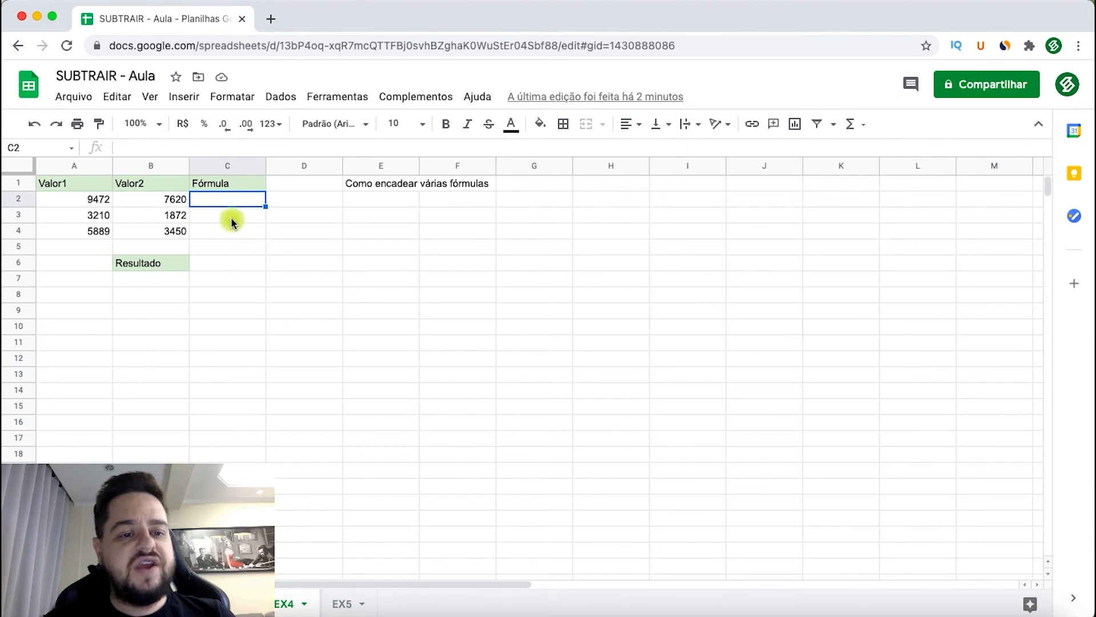
click(225, 264)
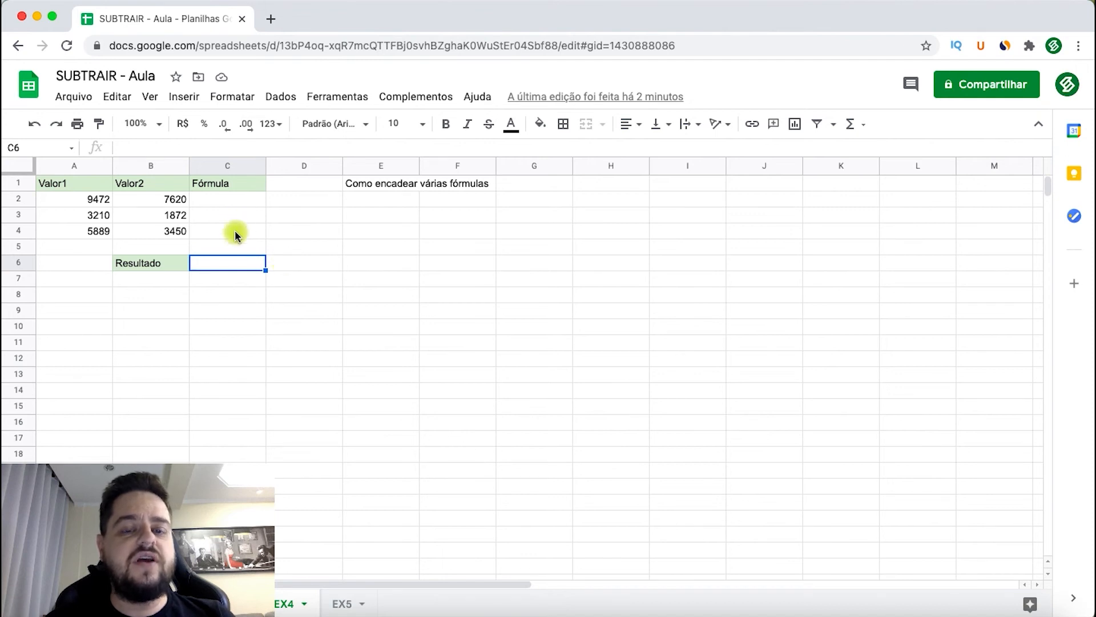
click(230, 200)
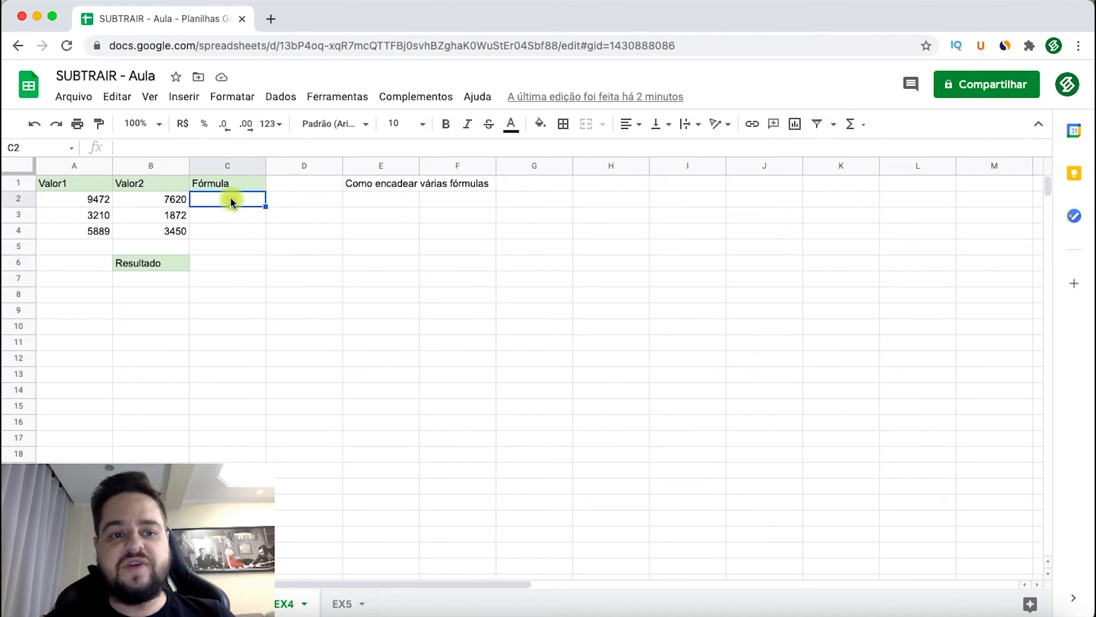
text(=)
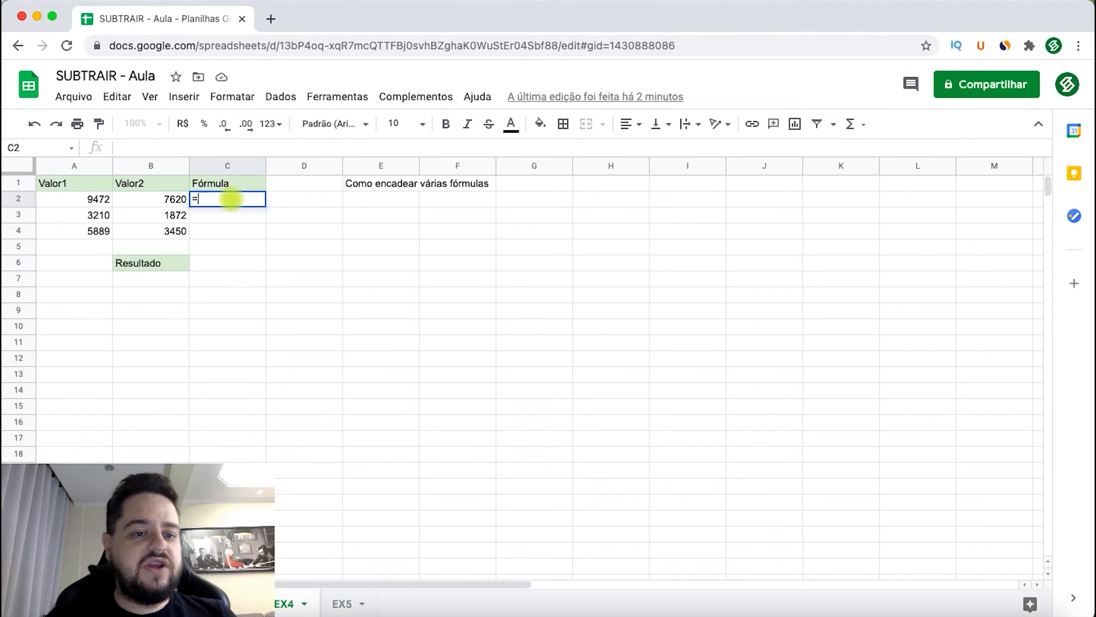
click(60, 201)
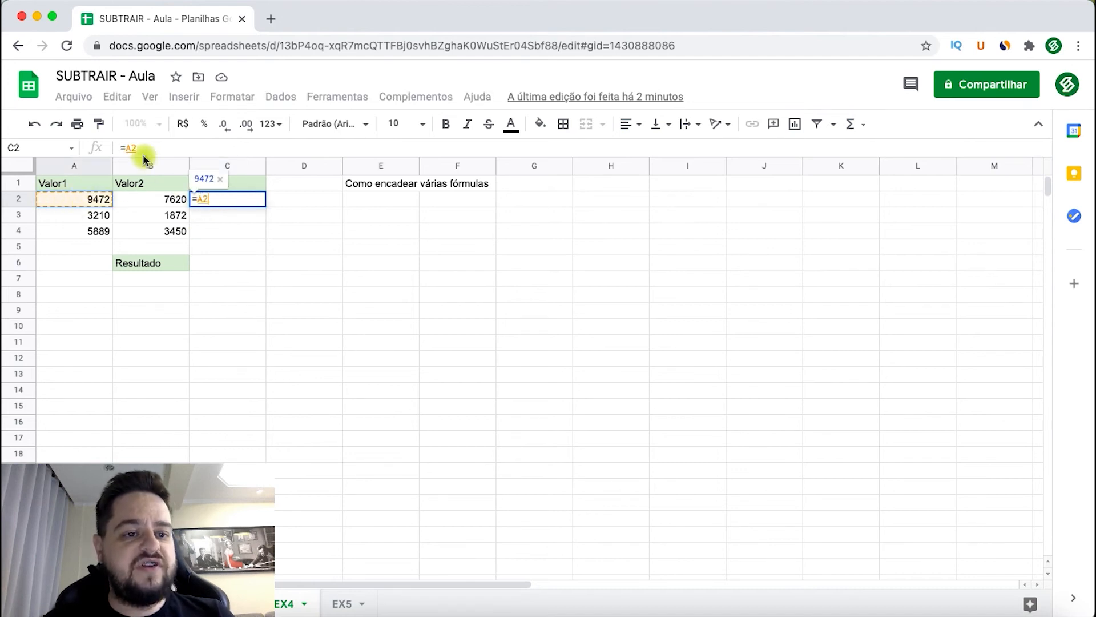
text(-)
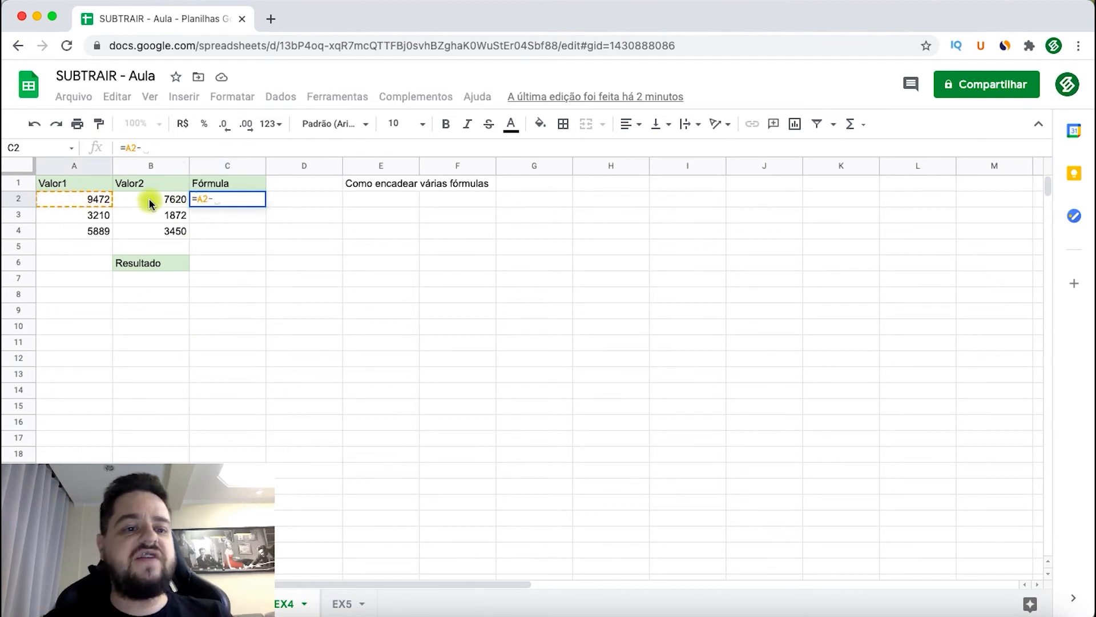
click(170, 200)
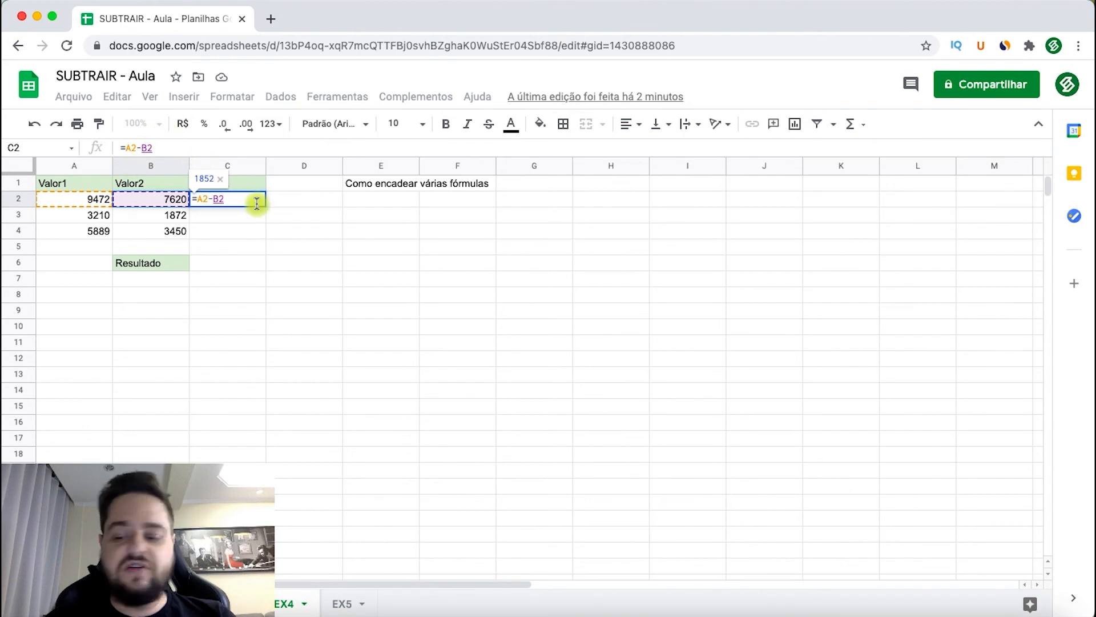
key(Return)
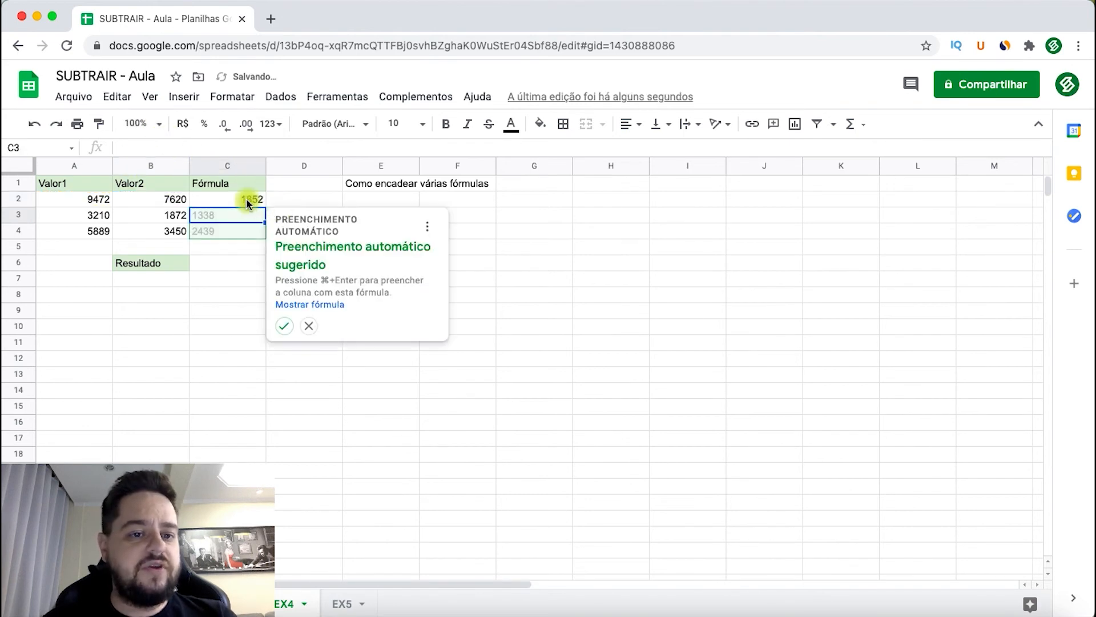
click(283, 326)
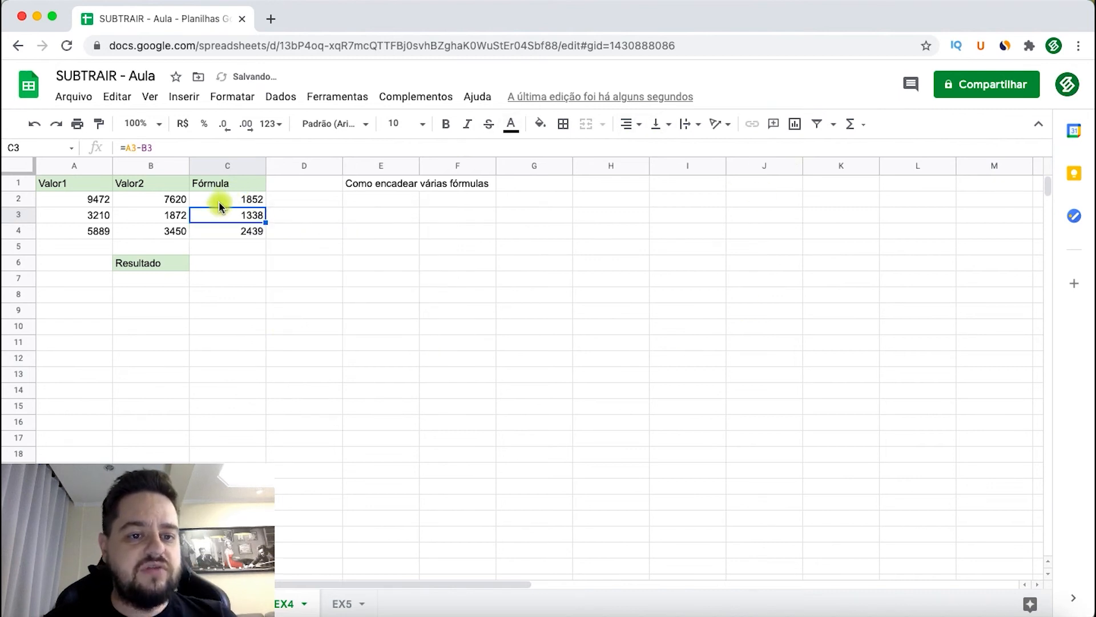
- Total the subtraction results in the Resultado cell C6 with =soma(C2:C4)
drag(218, 201, 221, 227)
click(221, 228)
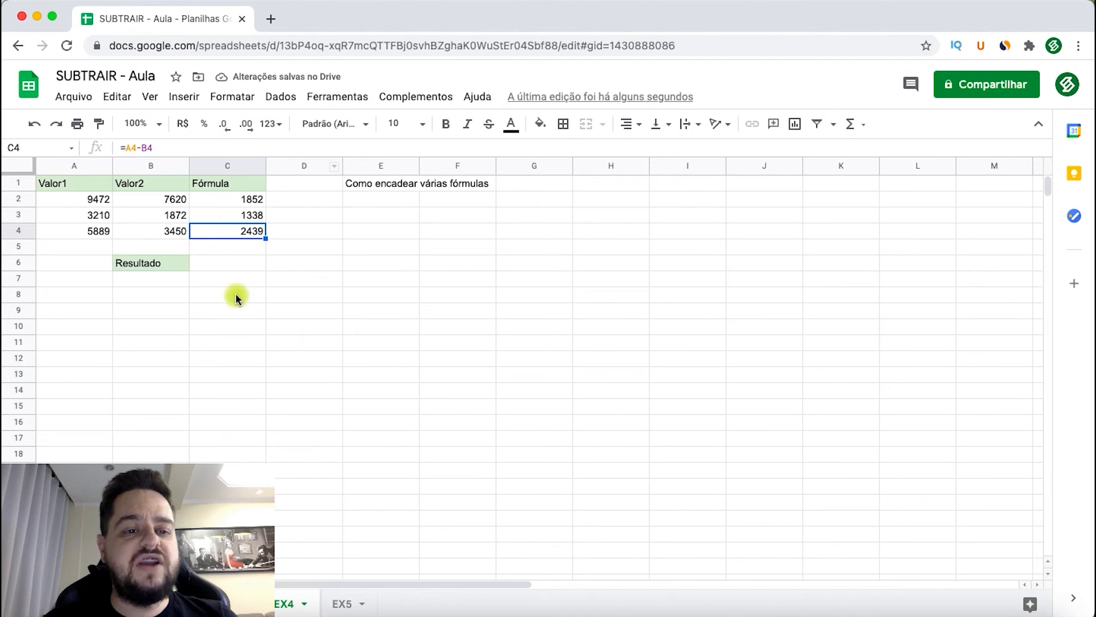
click(240, 264)
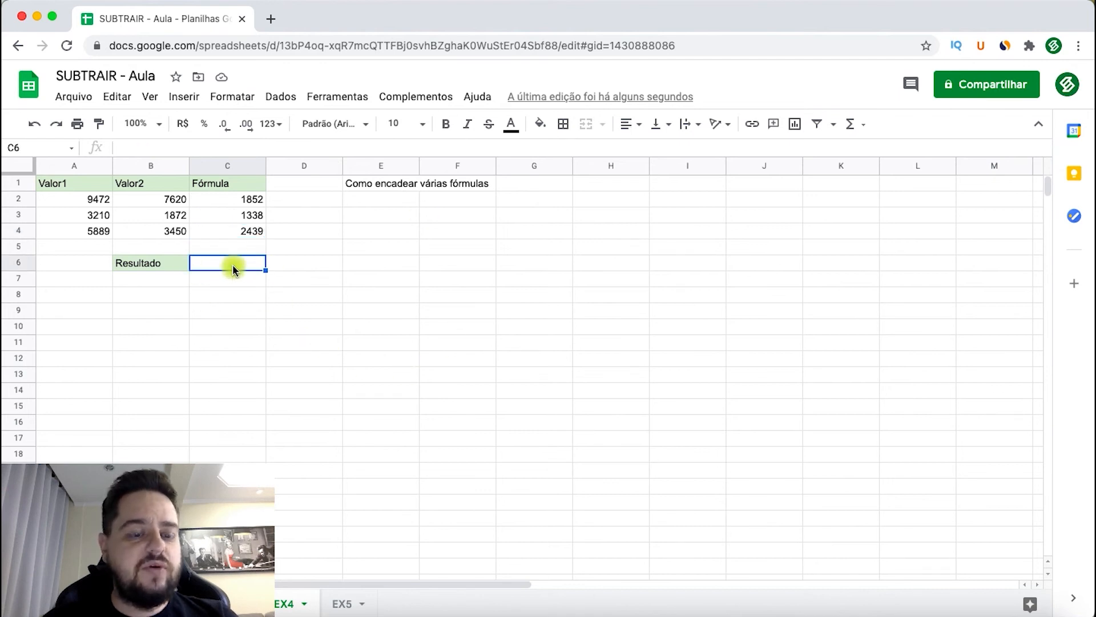
drag(231, 201, 218, 236)
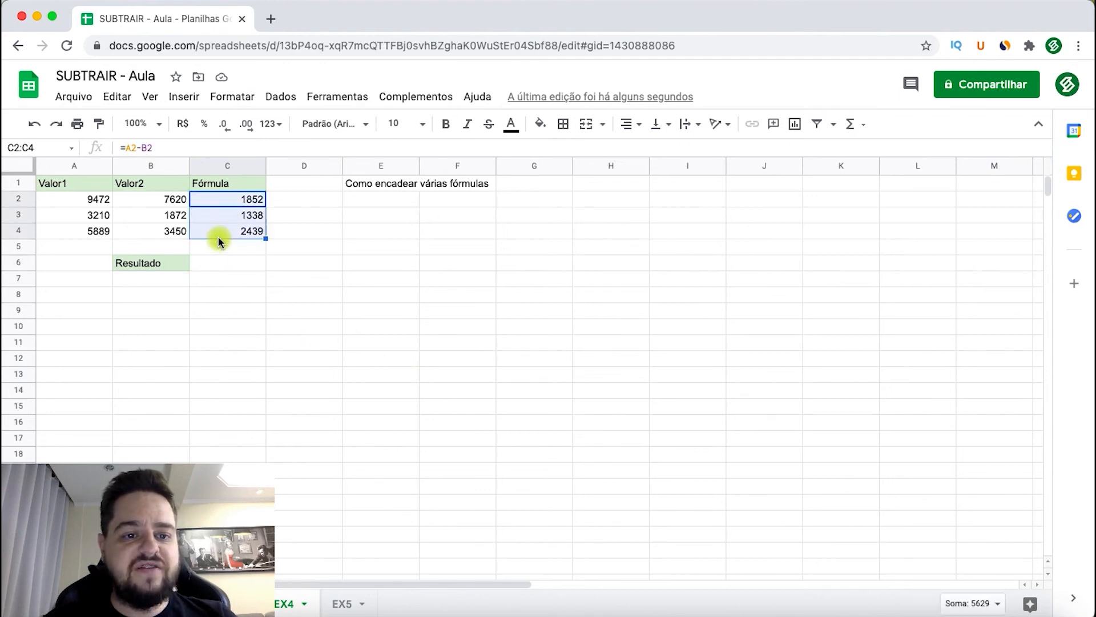
click(219, 262)
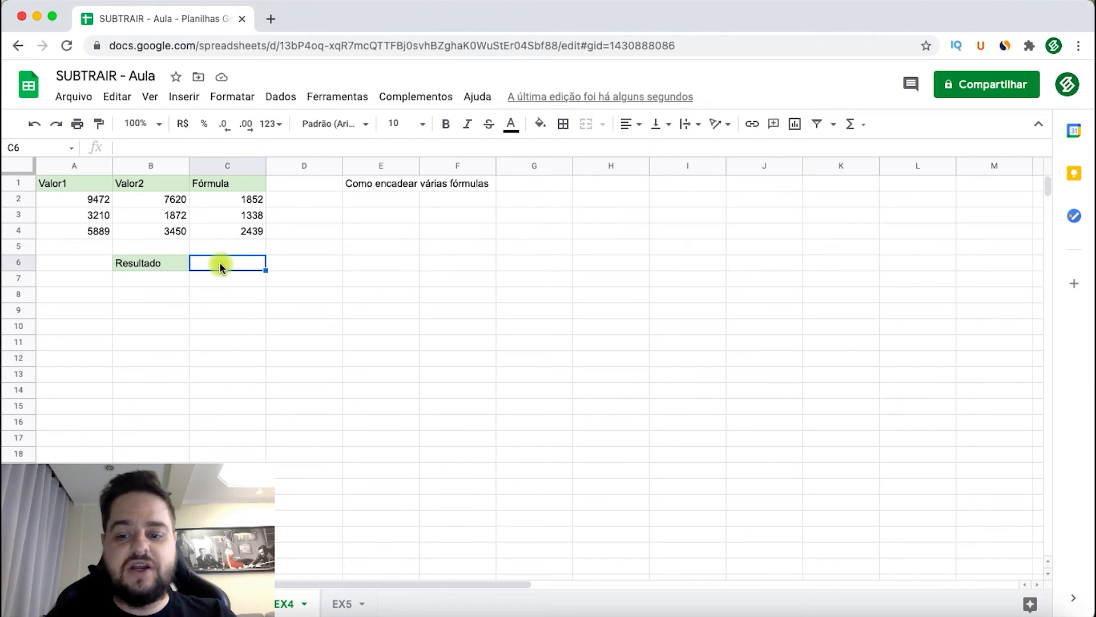
text(=soma()
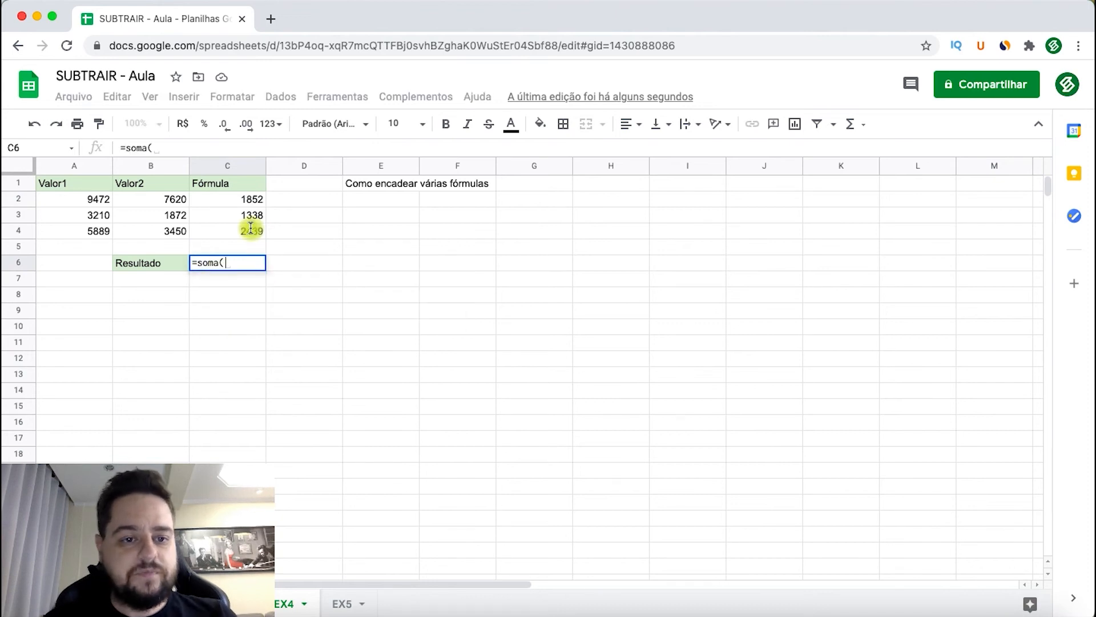
click(210, 197)
drag(217, 223, 217, 233)
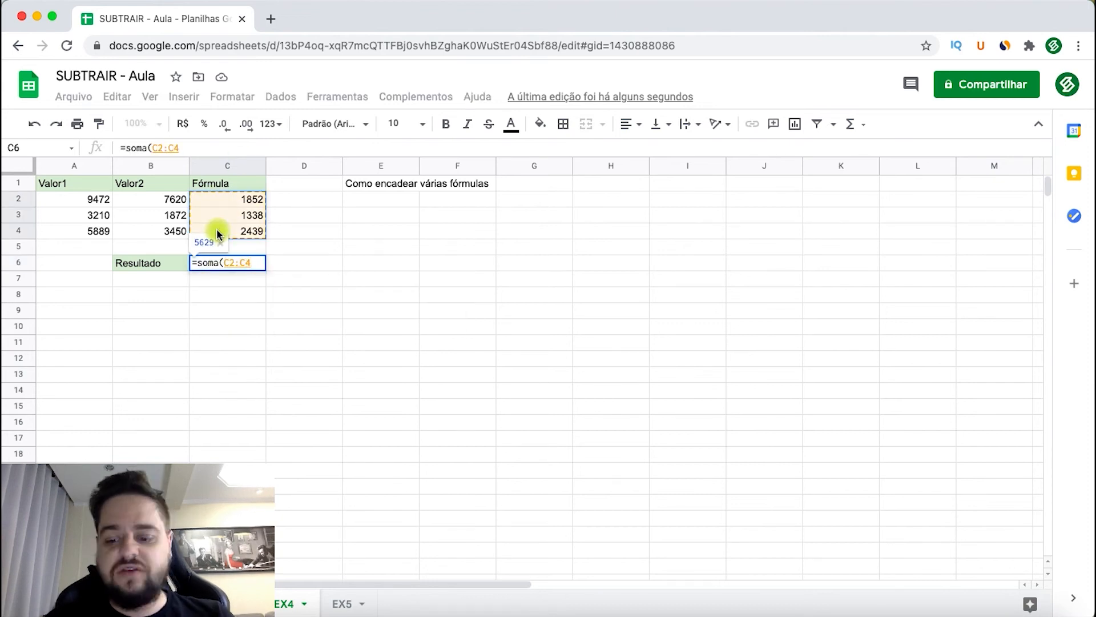
key(Return)
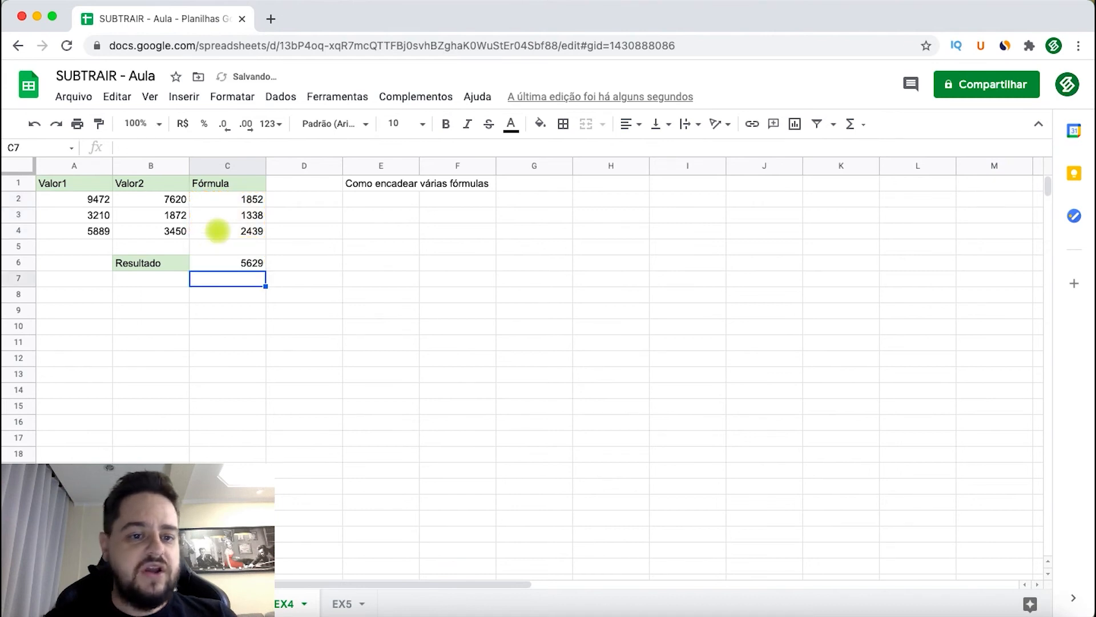
- Review the sum formula in C6 together with the subtraction formulas in C2 to C4 that feed it
click(238, 260)
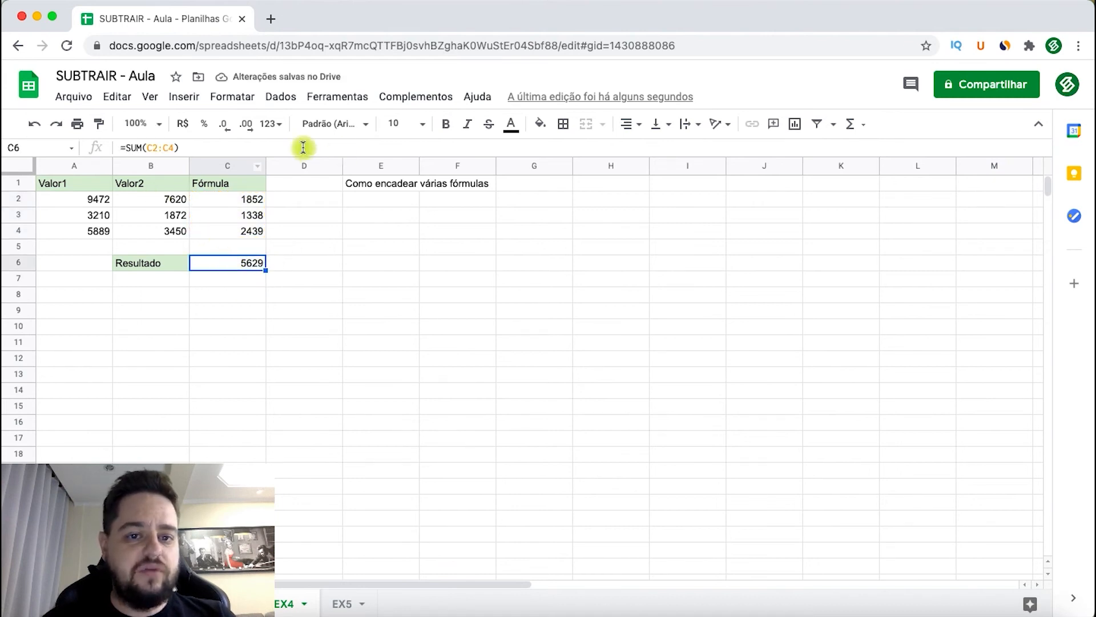
drag(231, 200, 231, 230)
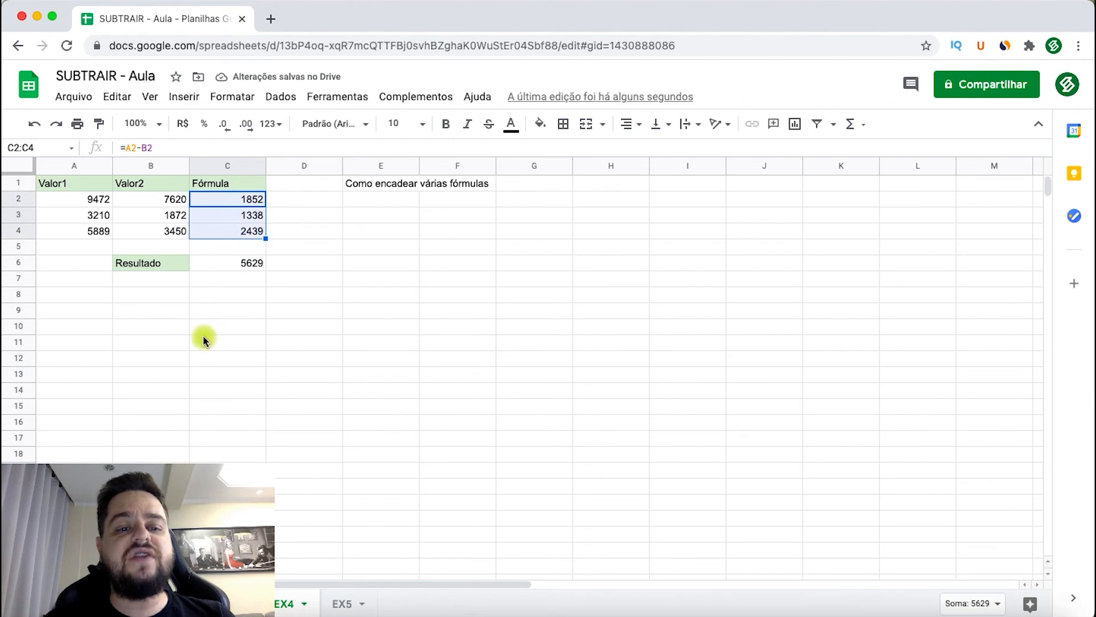
click(220, 281)
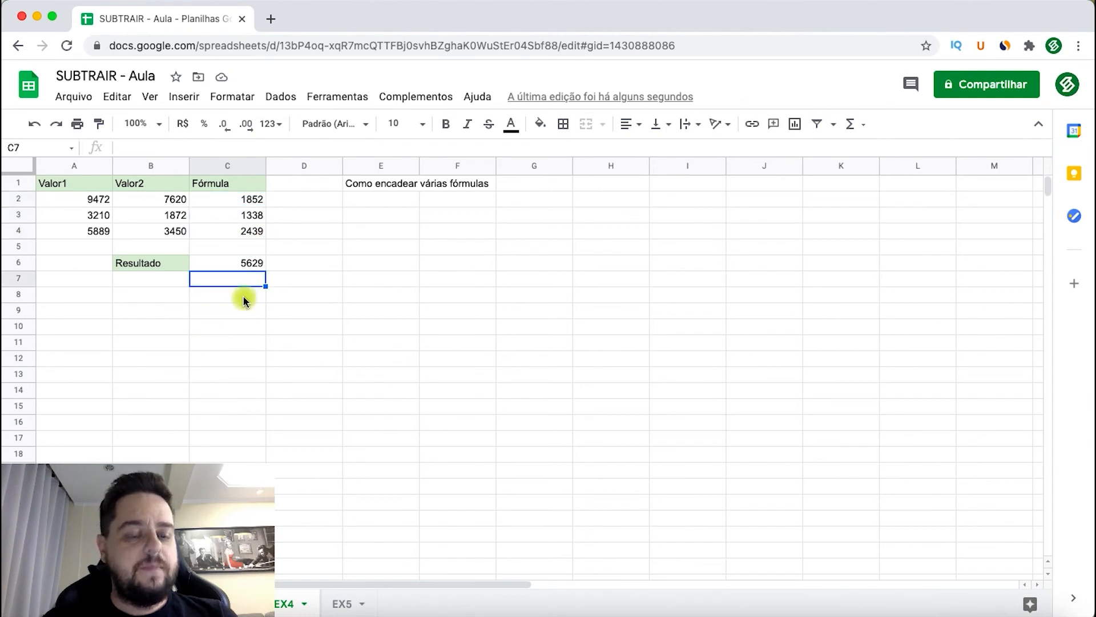
drag(235, 201, 228, 260)
click(226, 265)
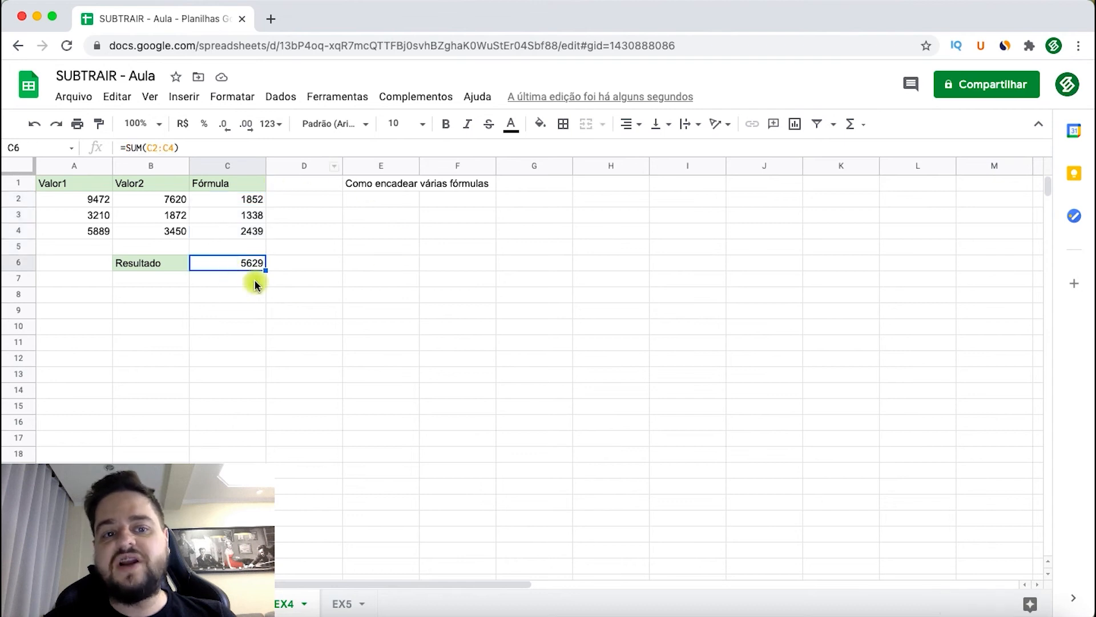
click(239, 295)
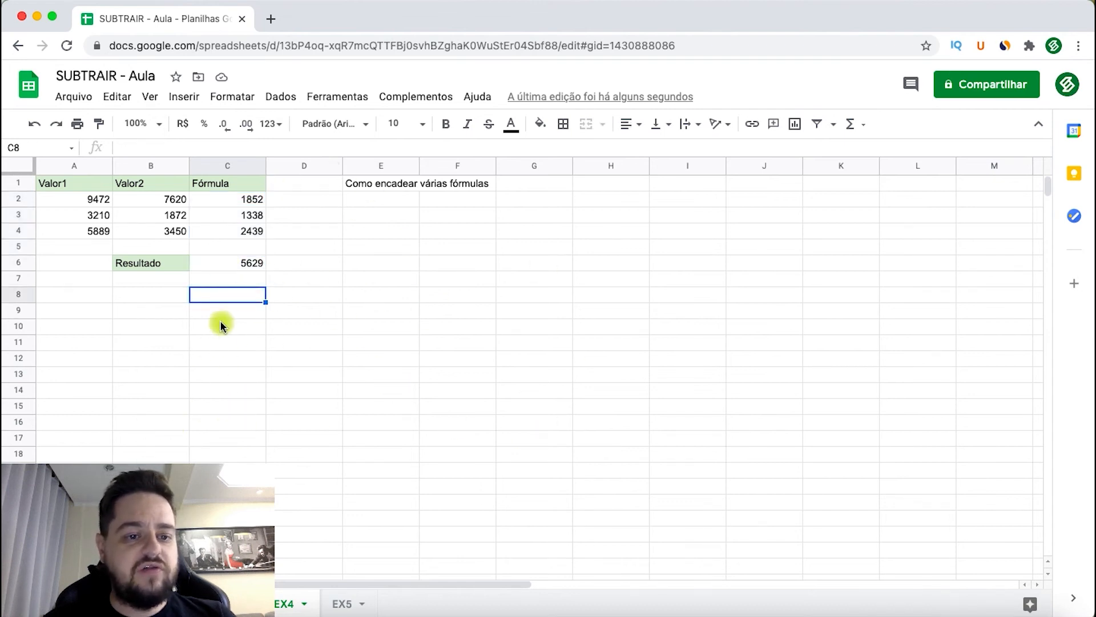
- Start a SOMA formula in B8 with A2-B2 as its first argument, followed by a semicolon
click(148, 294)
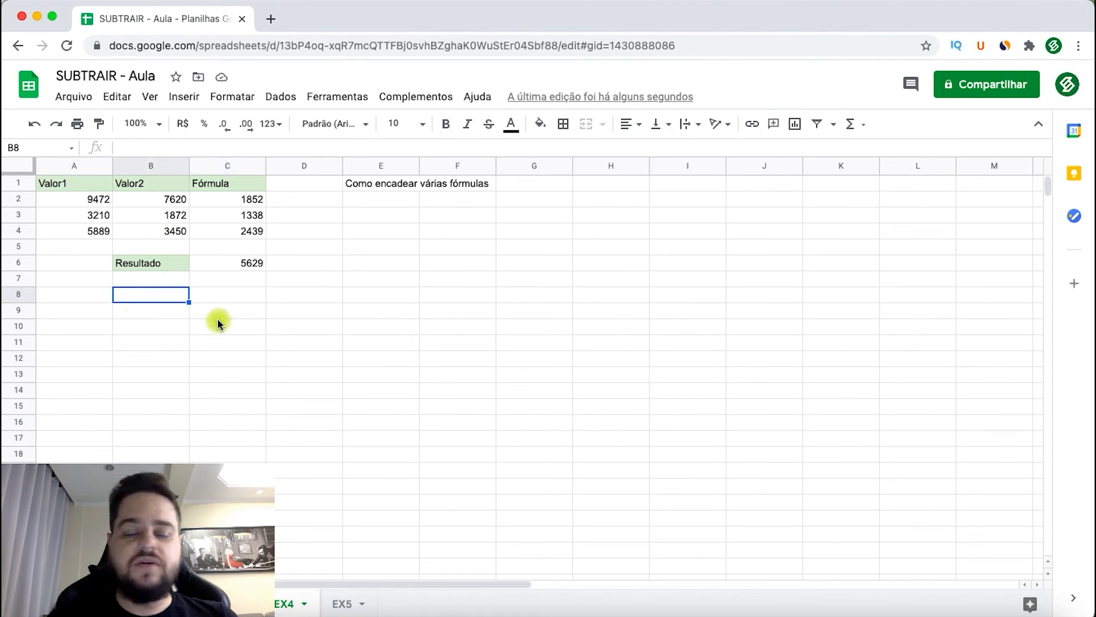
text(=)
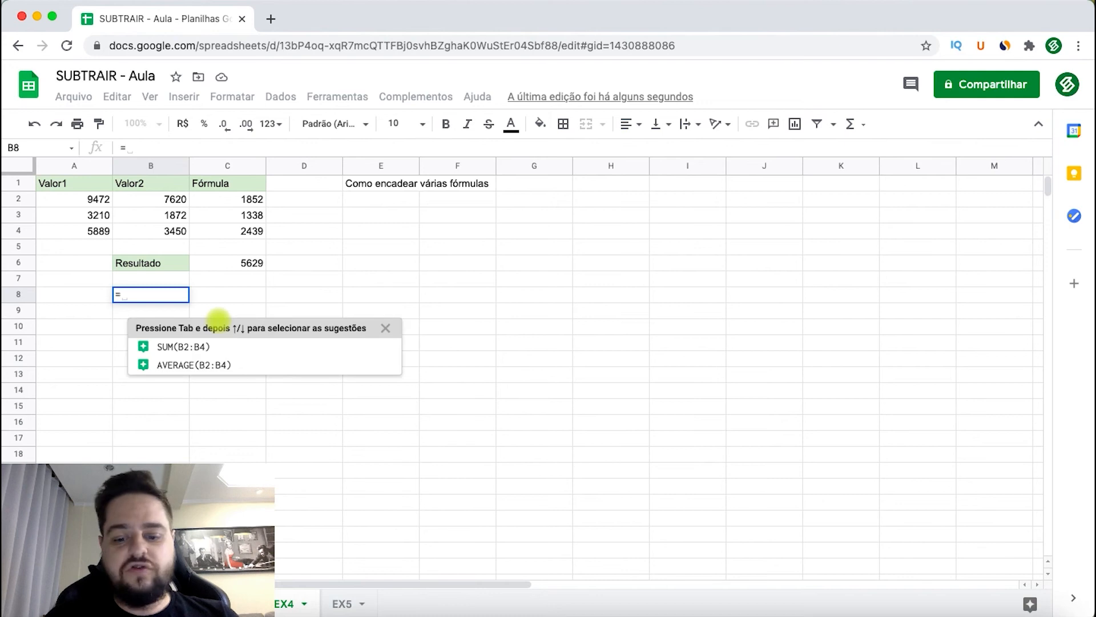
text(soma)
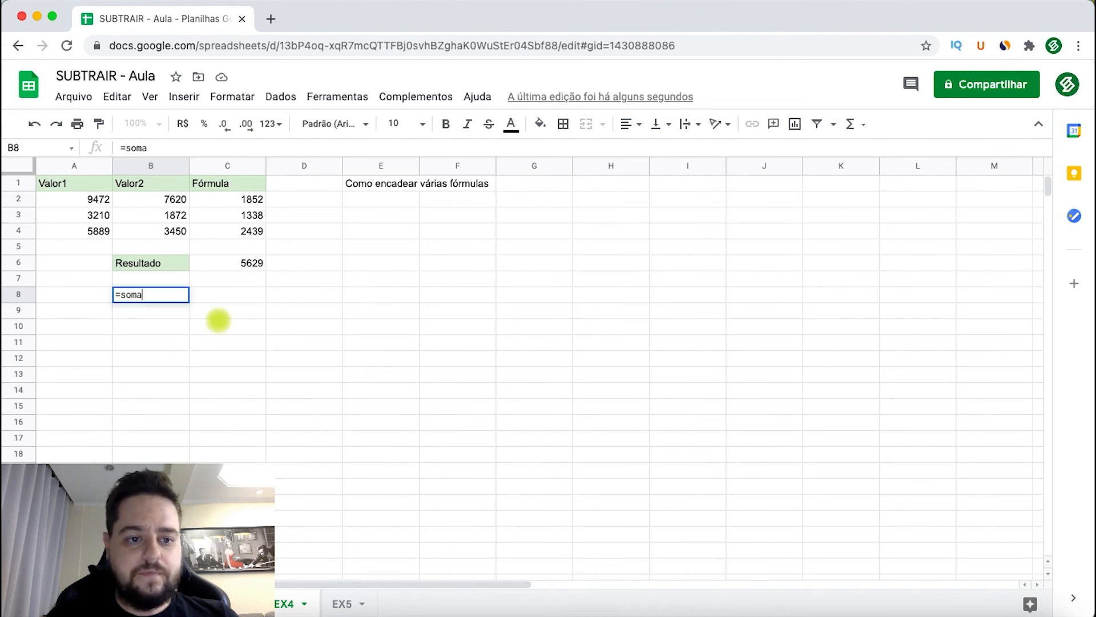
text(()
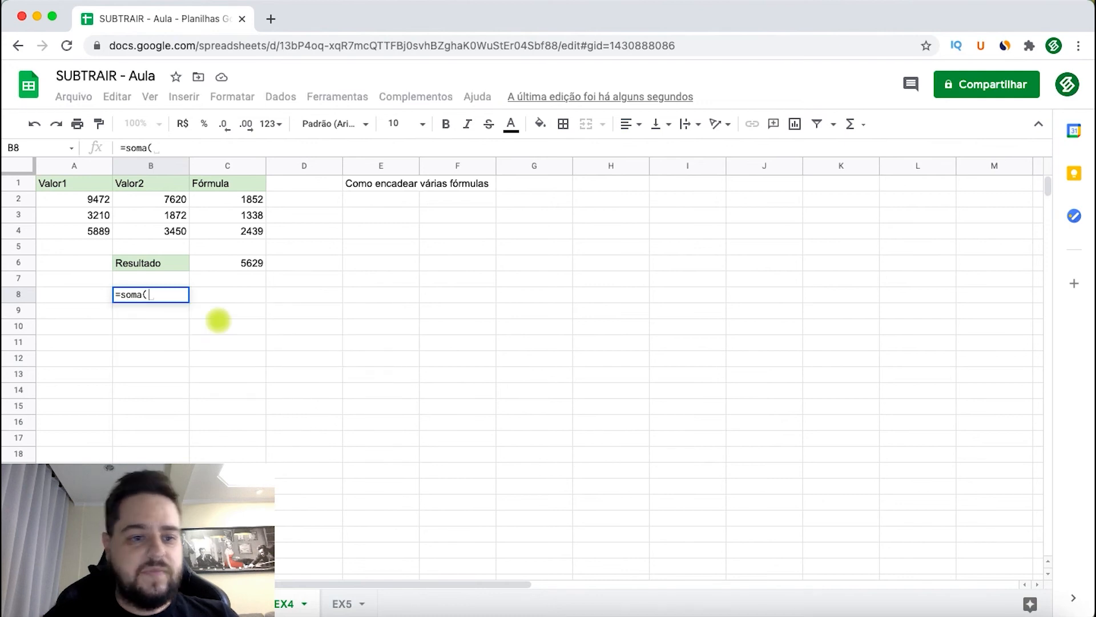
click(102, 201)
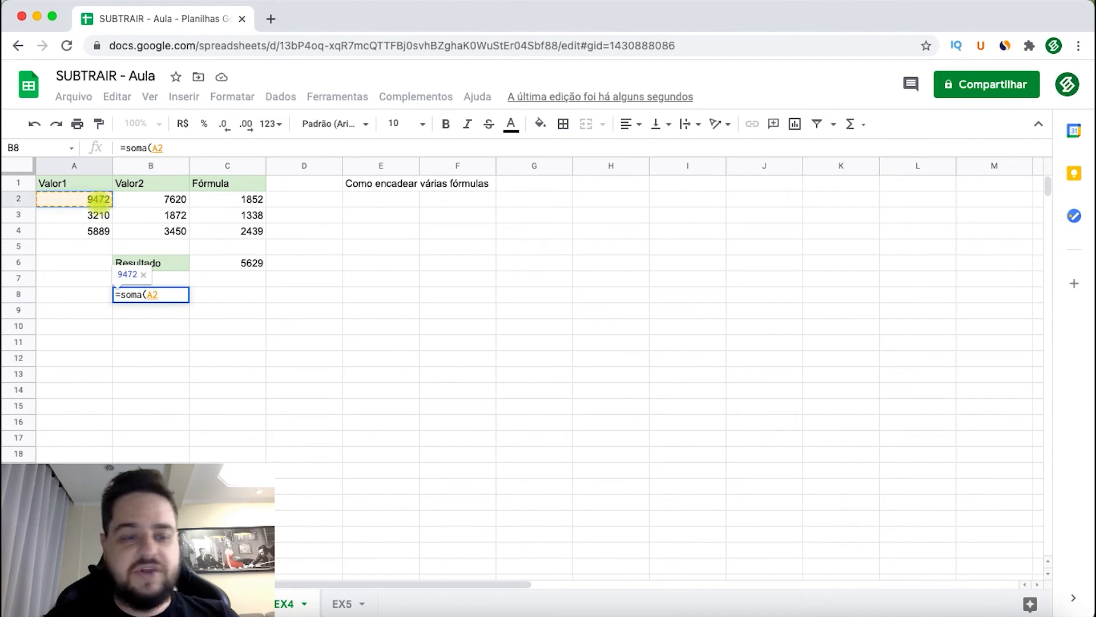
text(-)
click(133, 199)
text(;)
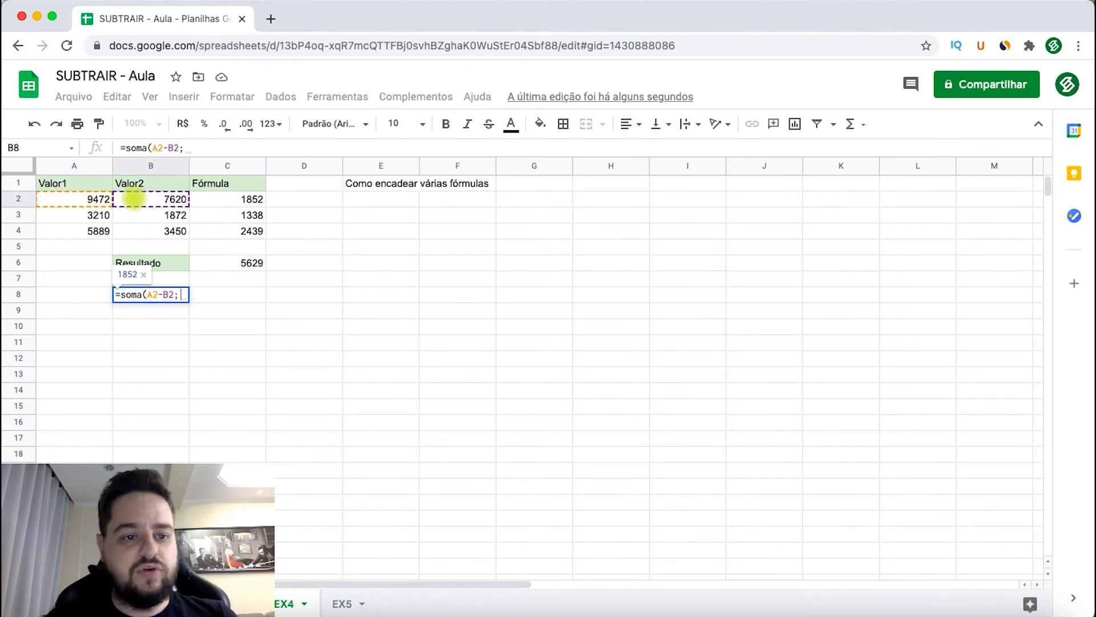
- Add A3-B3 and A4-B4 as further arguments of the B8 formula, commit it and compare it with C6
click(84, 215)
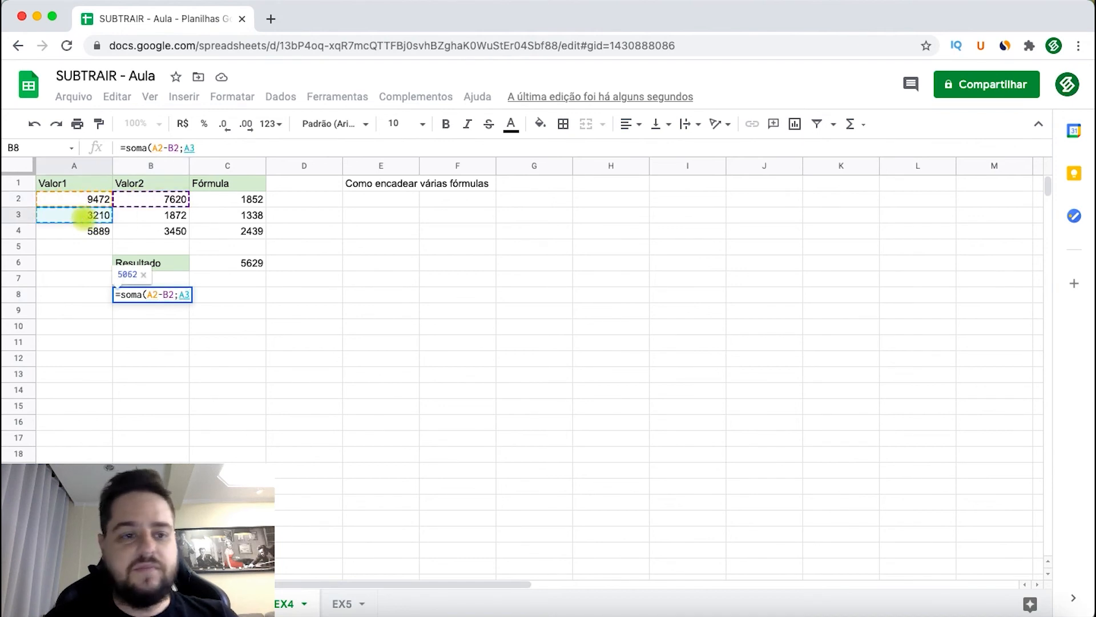
text(-)
click(147, 217)
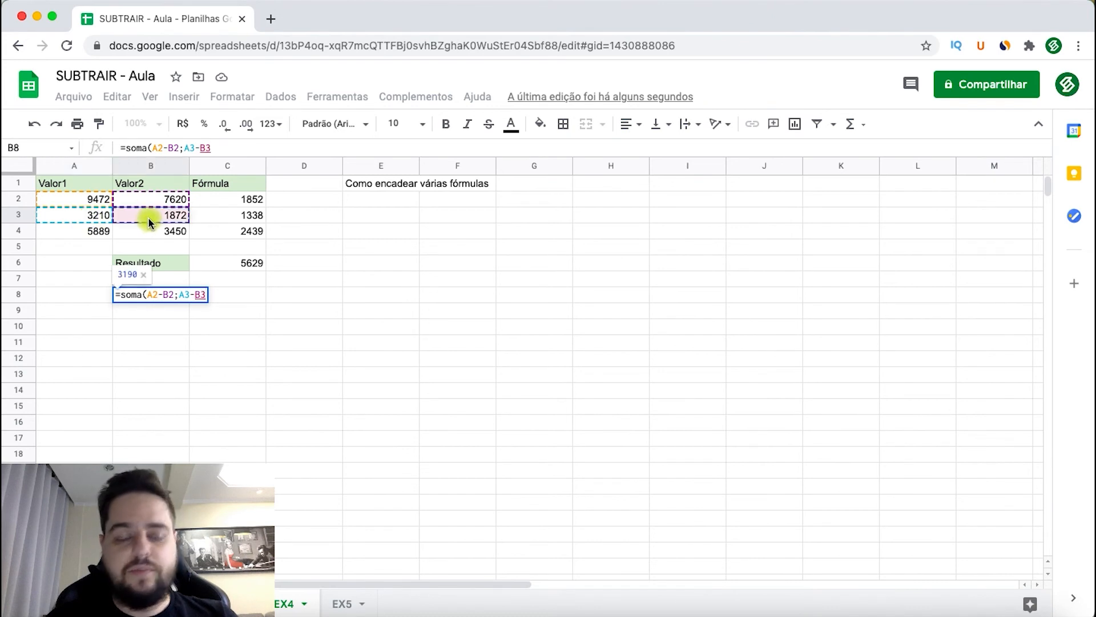
text(;)
click(94, 235)
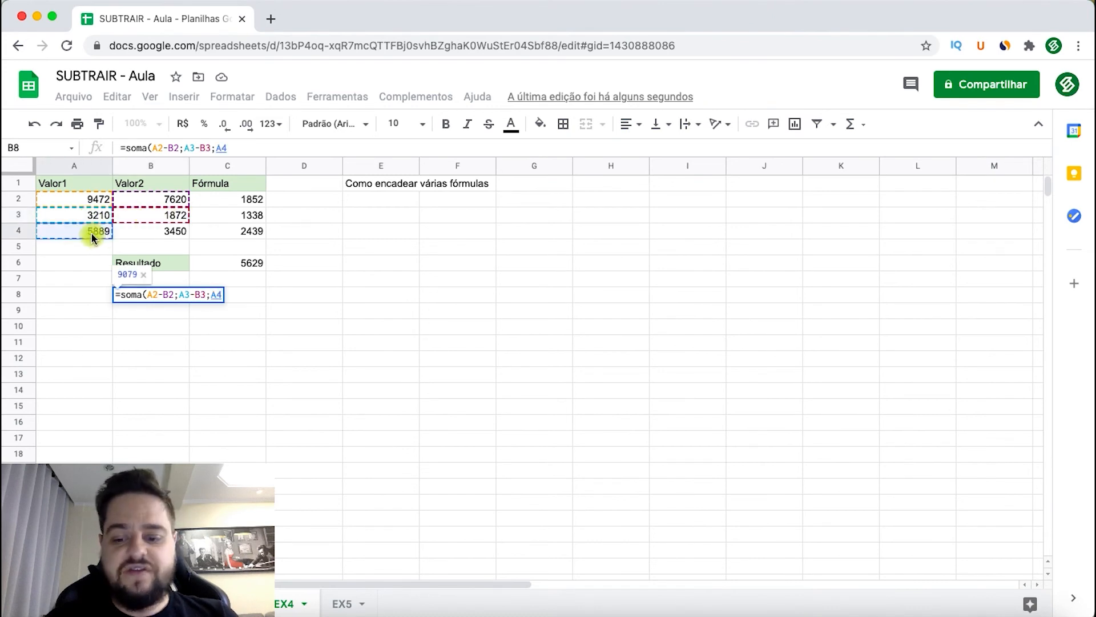
text(-)
click(146, 237)
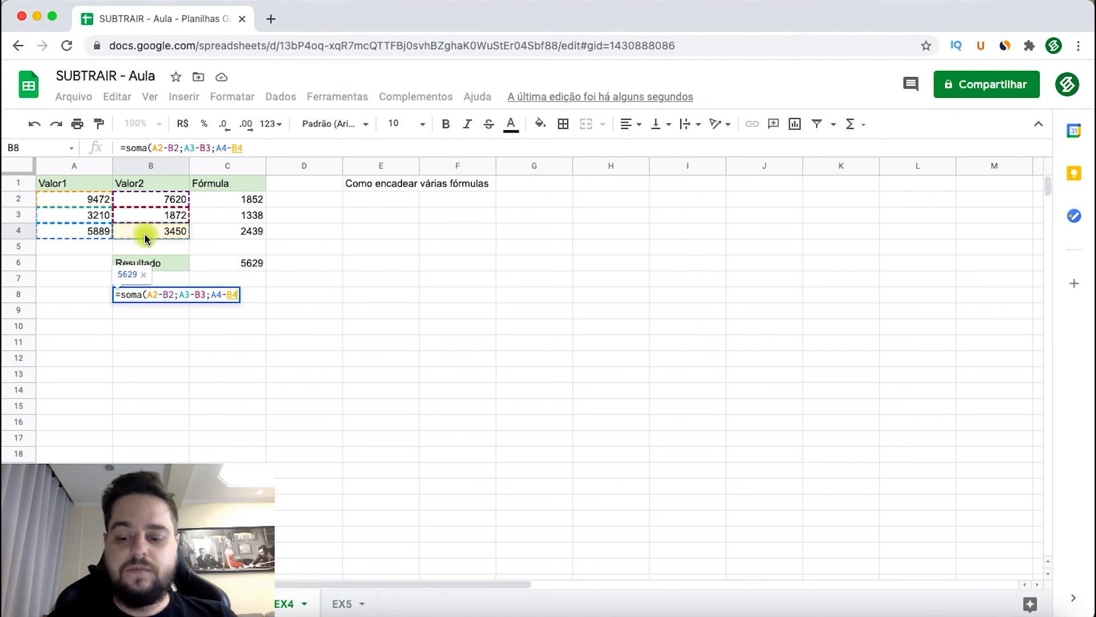
text())
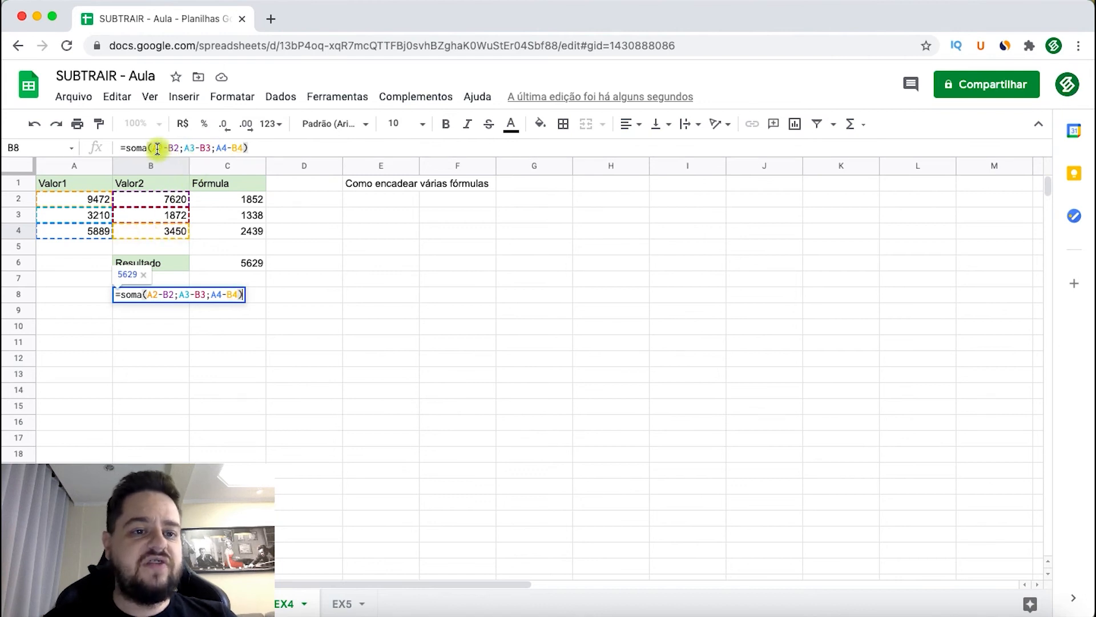
key(Return)
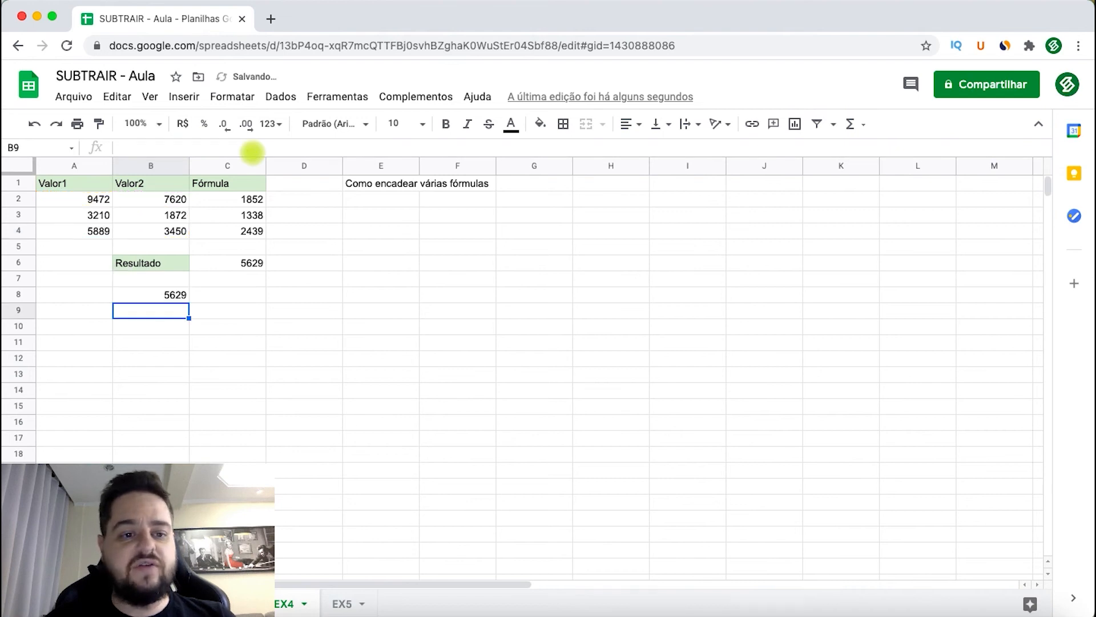
click(140, 294)
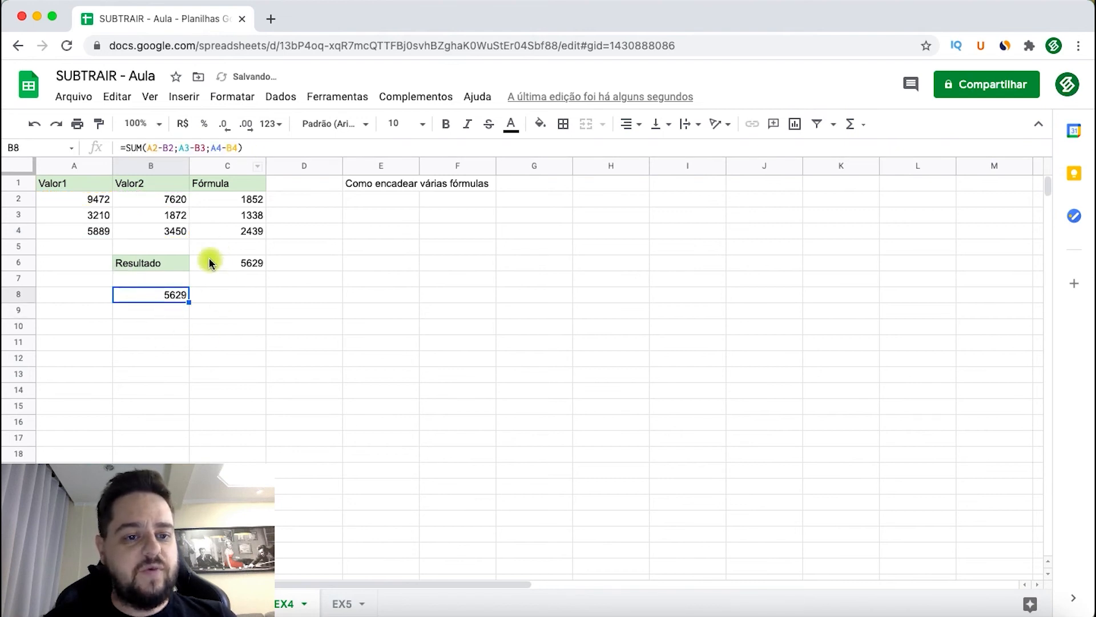
click(238, 266)
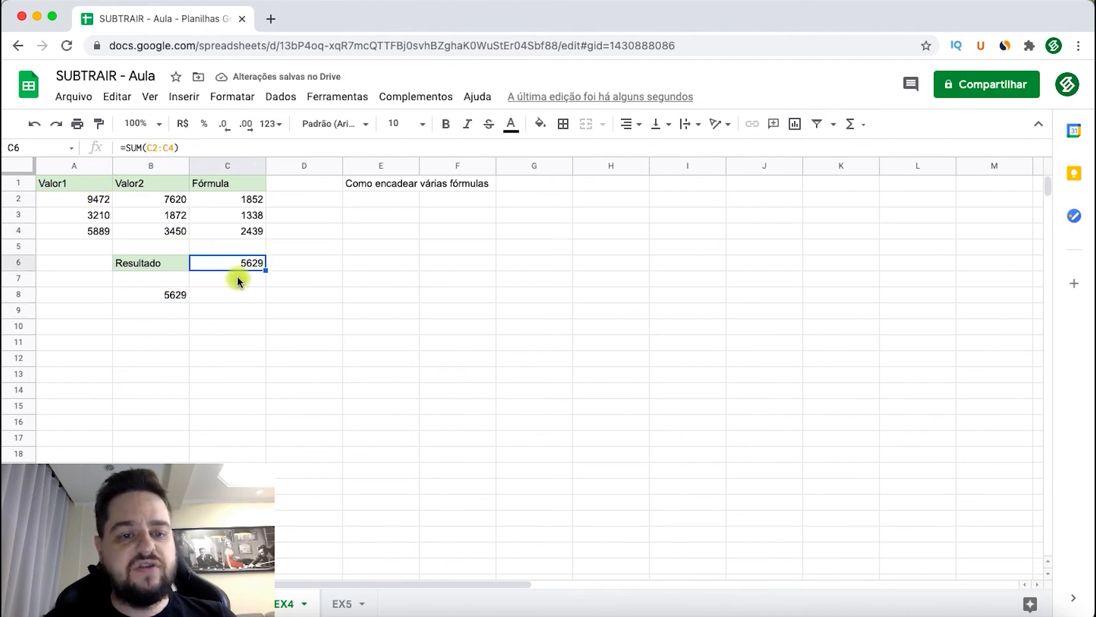
- Compare the chained subtraction formula in B8 with the separate results in C2 to C4 and their total in C6
click(241, 293)
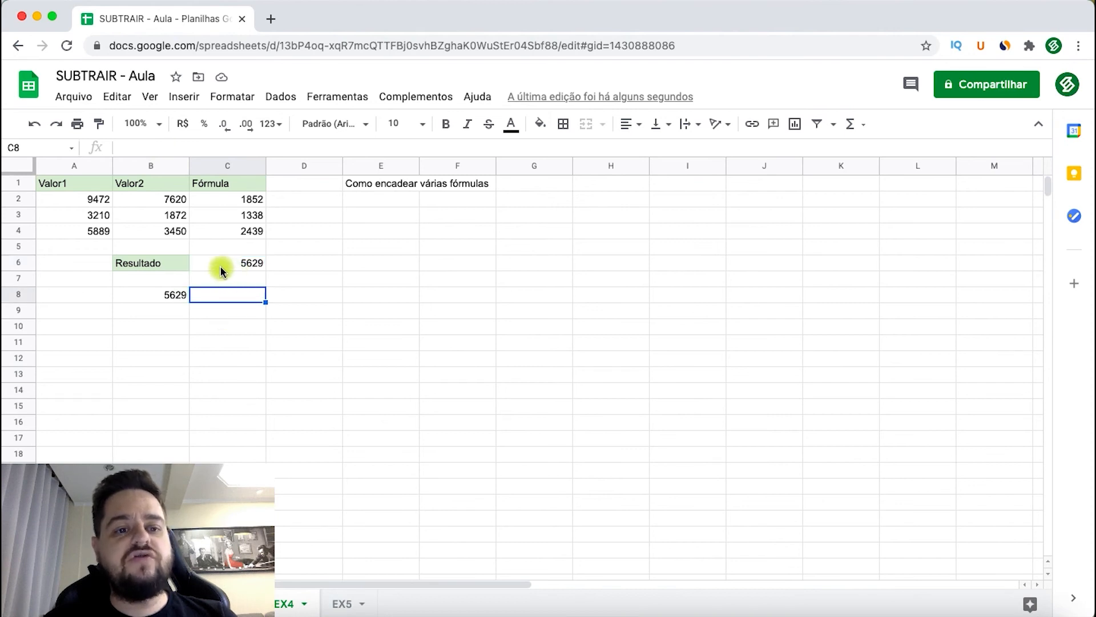
click(153, 297)
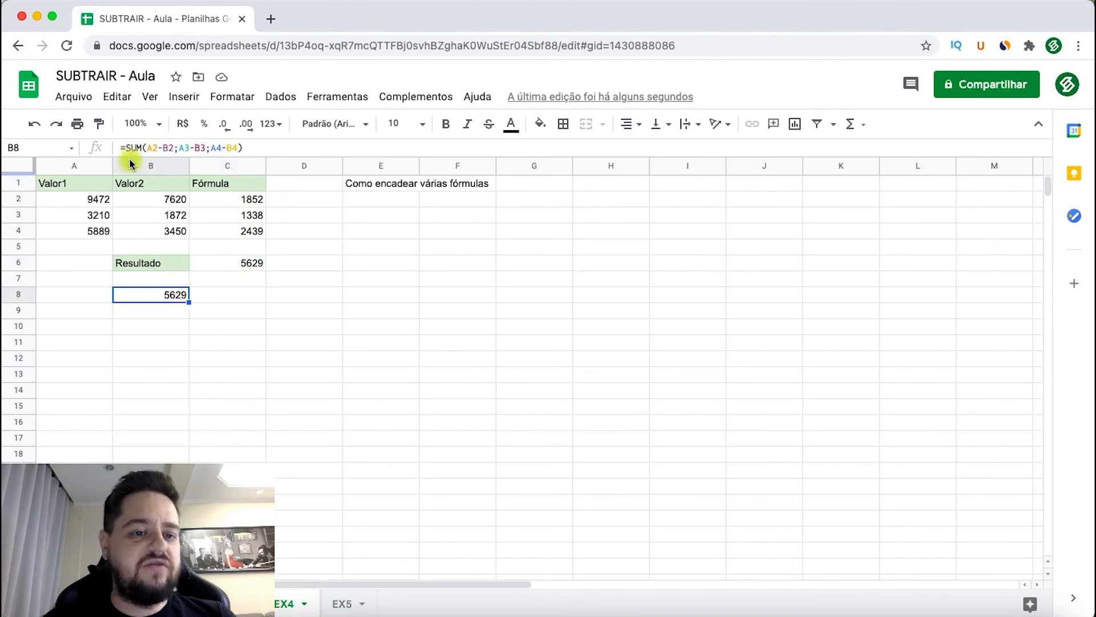
drag(231, 196, 230, 267)
click(494, 291)
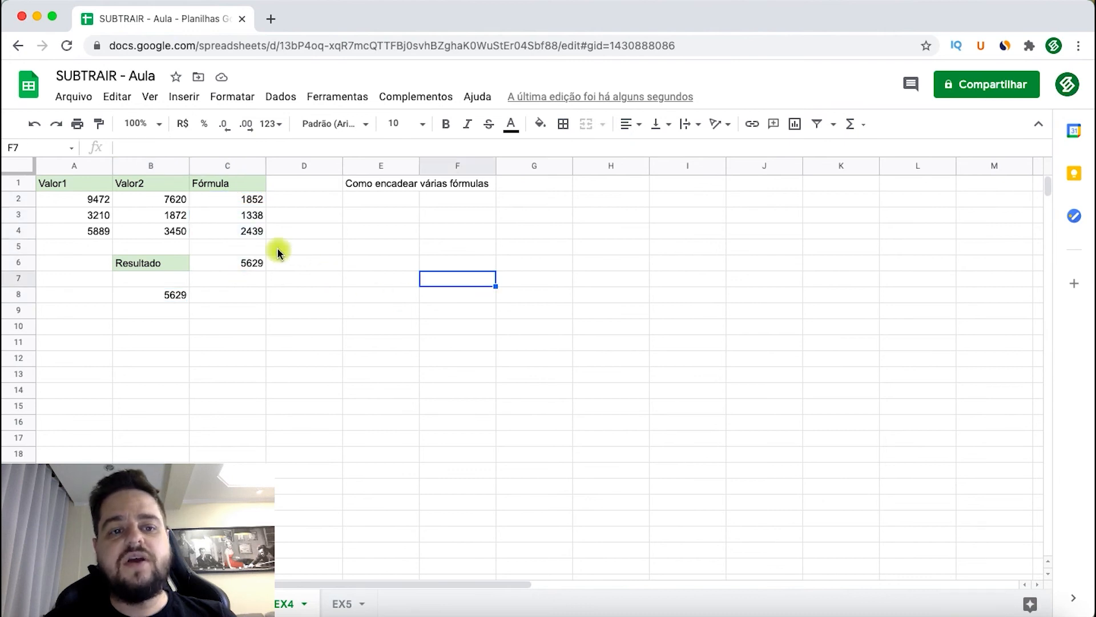
click(165, 298)
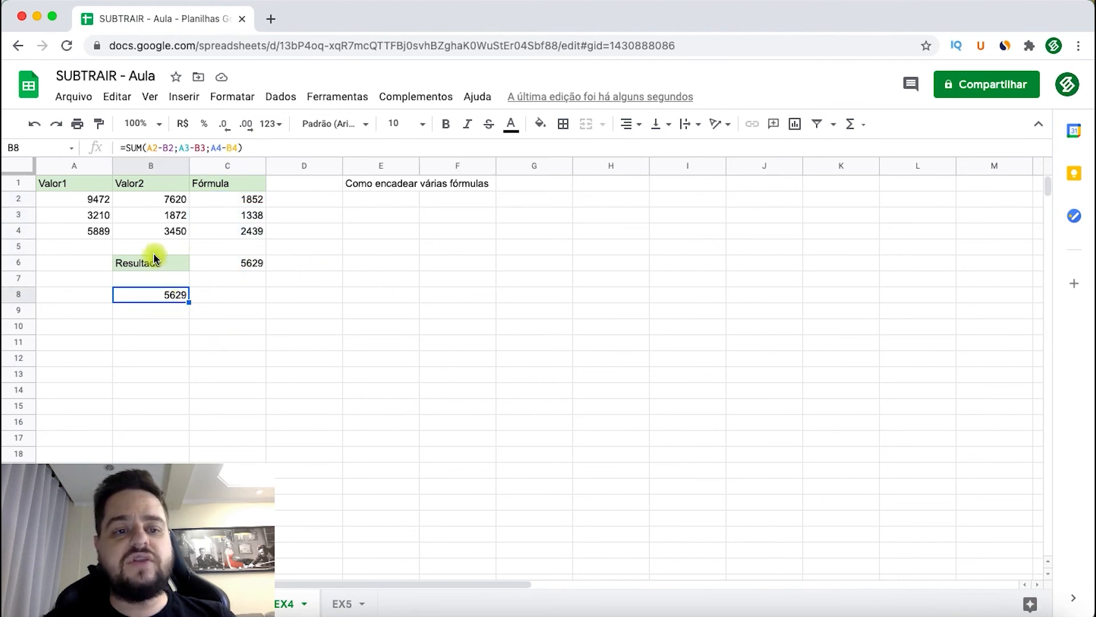
click(332, 296)
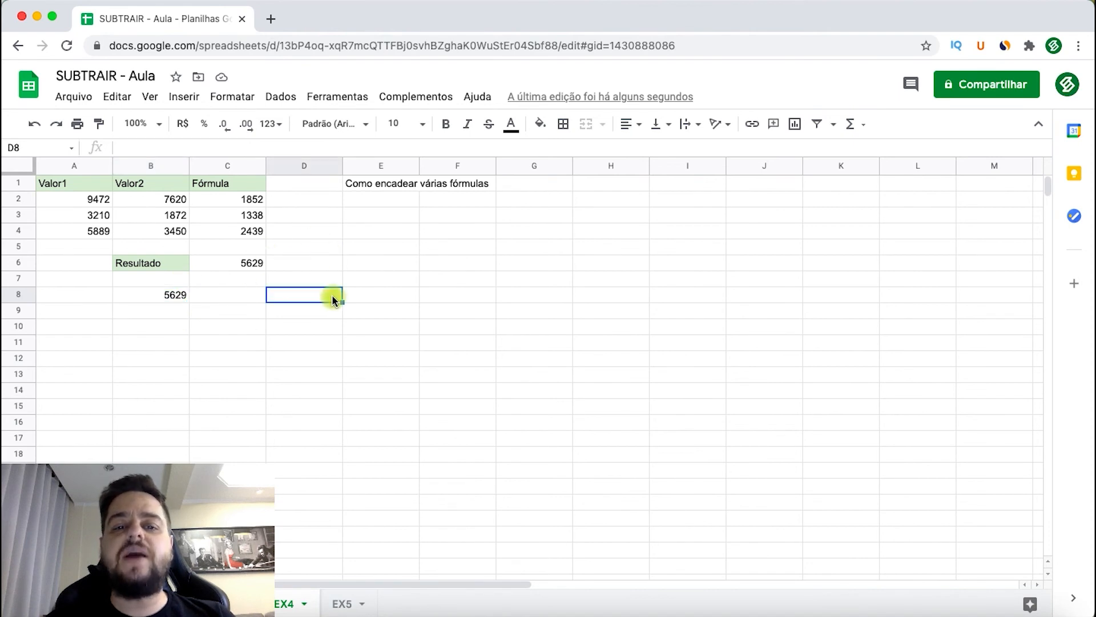
click(237, 390)
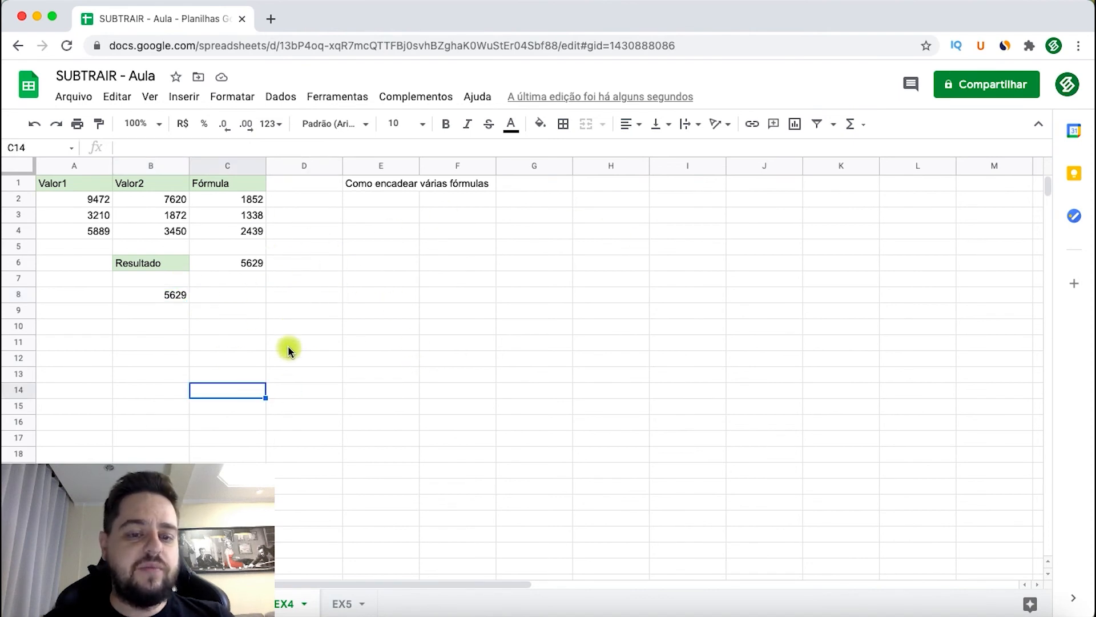
click(318, 339)
click(295, 375)
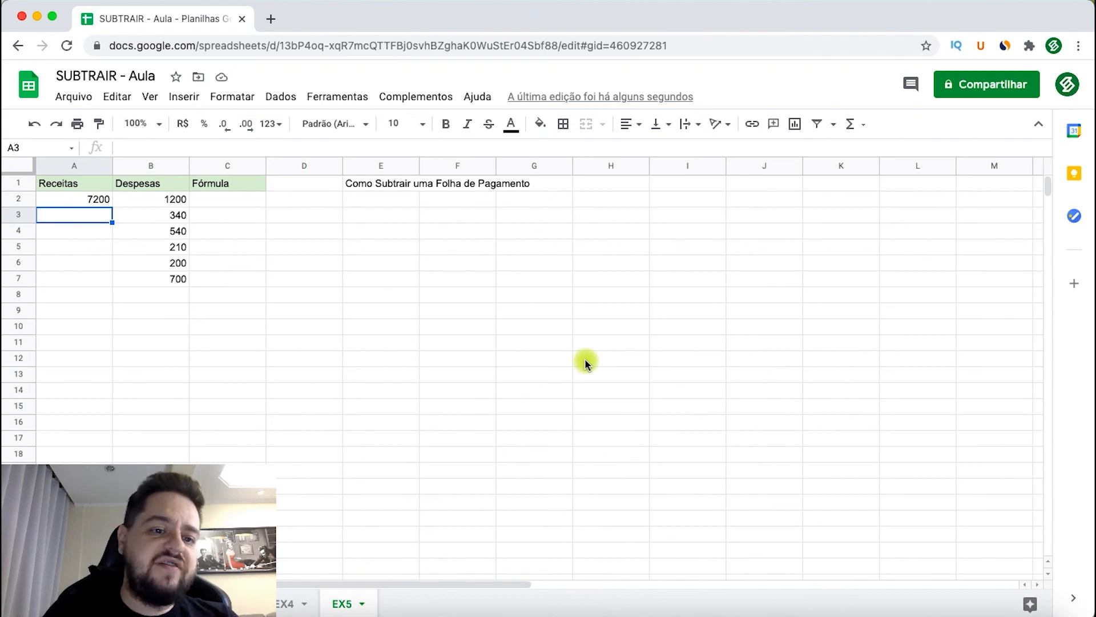
- Review the Receitas and Despesas columns of the payroll example on sheet EX5
click(354, 312)
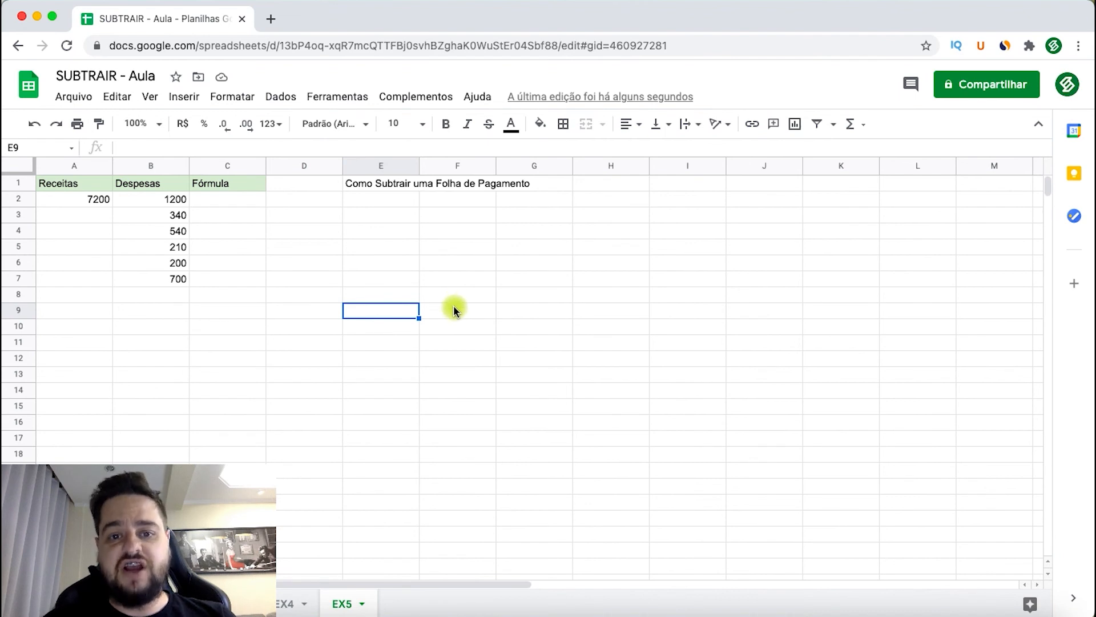
click(307, 263)
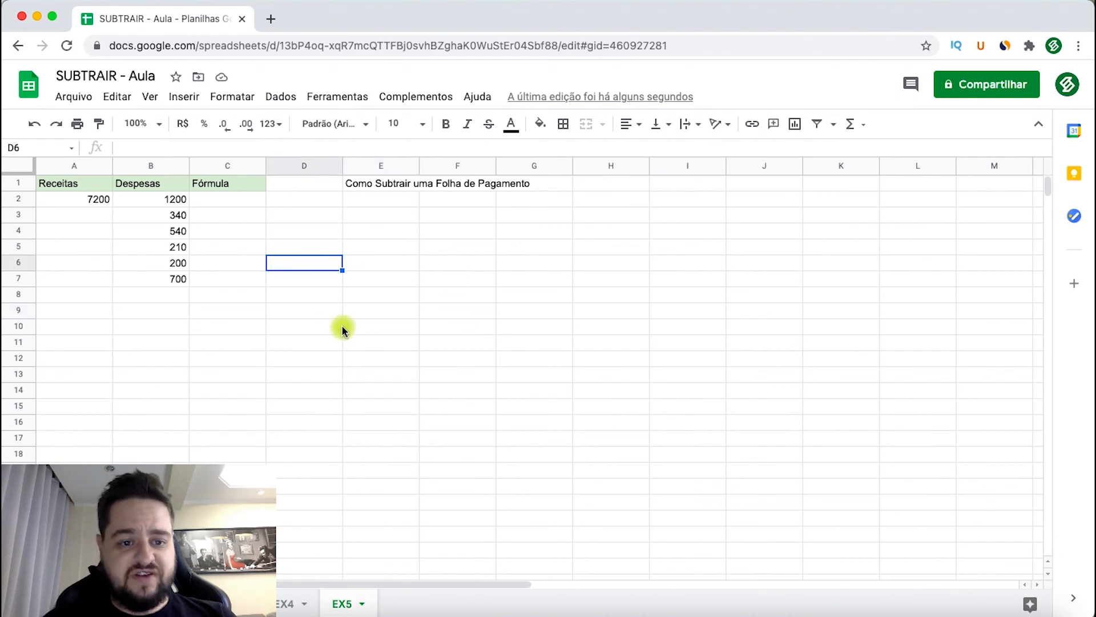
click(224, 200)
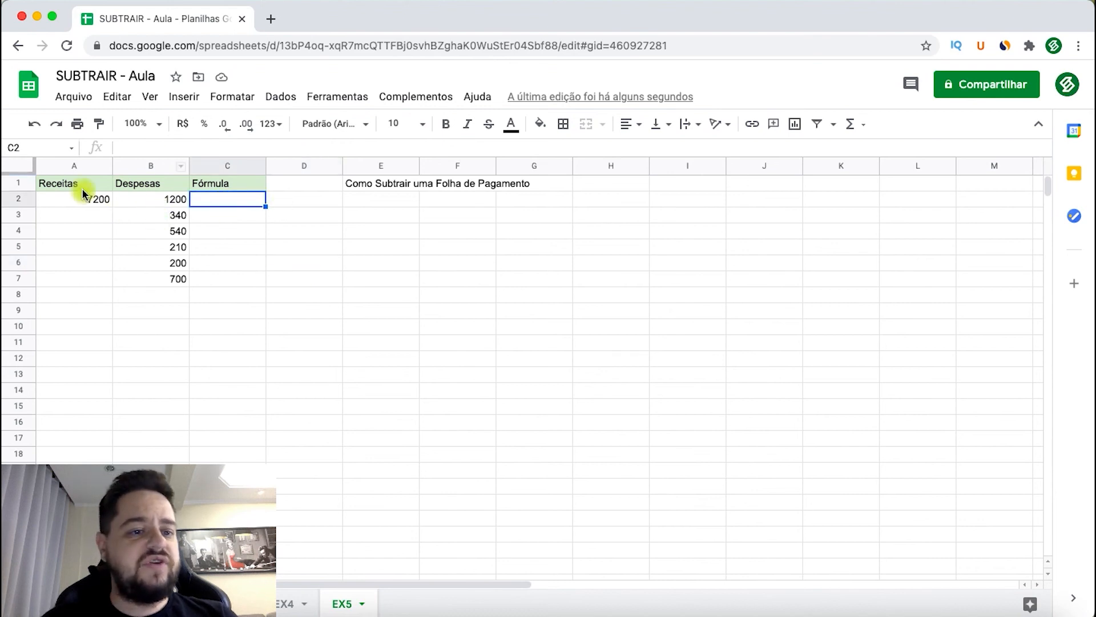
click(83, 167)
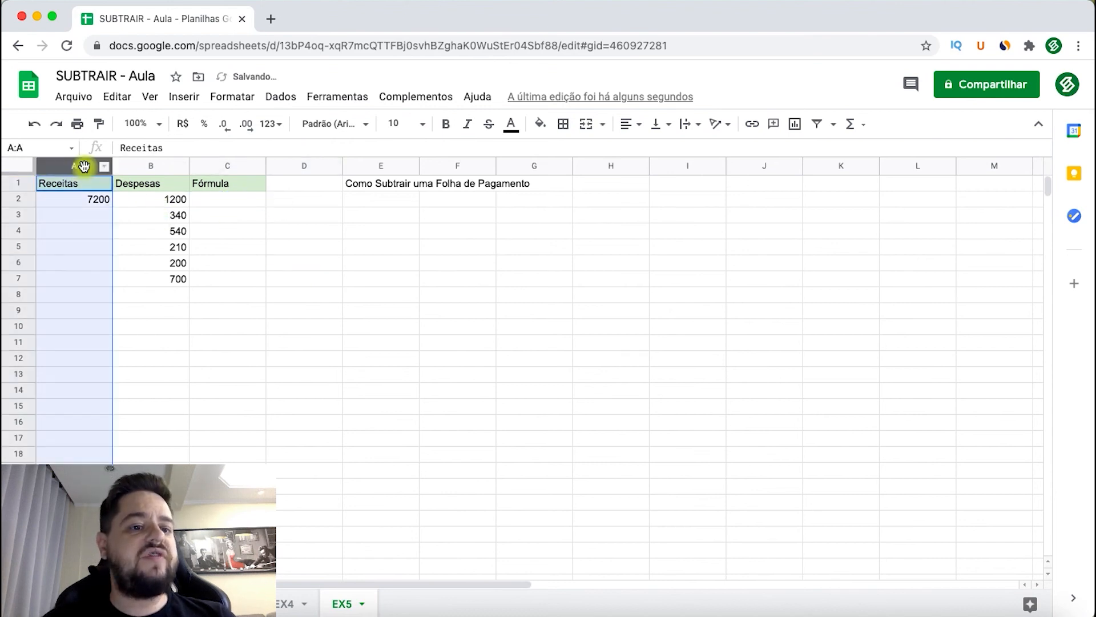
click(163, 167)
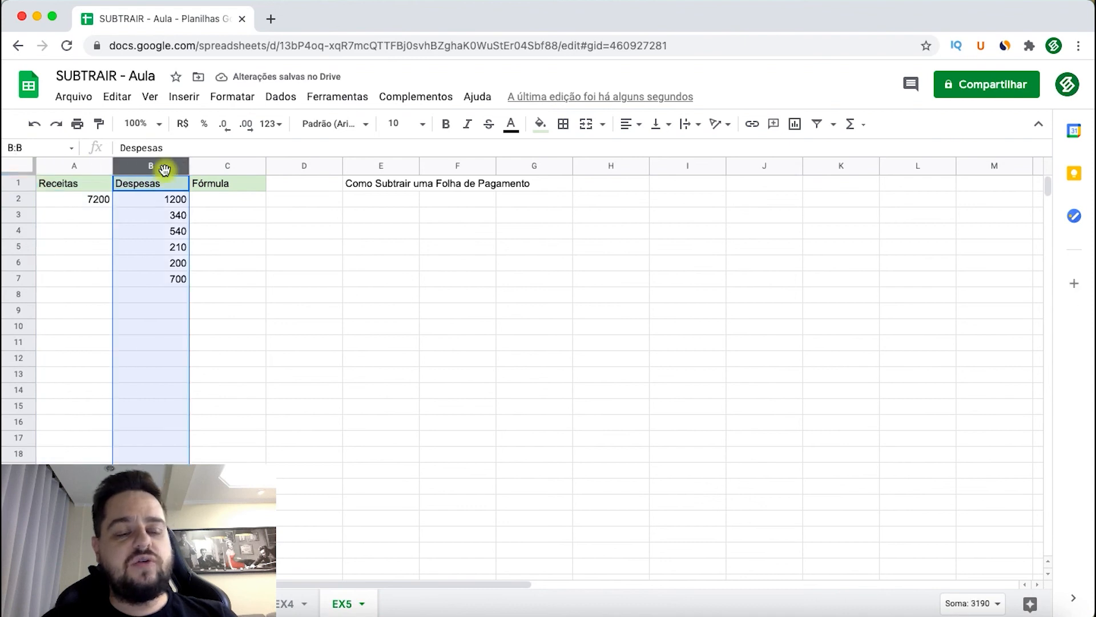
- Total the Receitas column in A8 with SOMA and extend the formula to B8 for the Despesas column
click(88, 294)
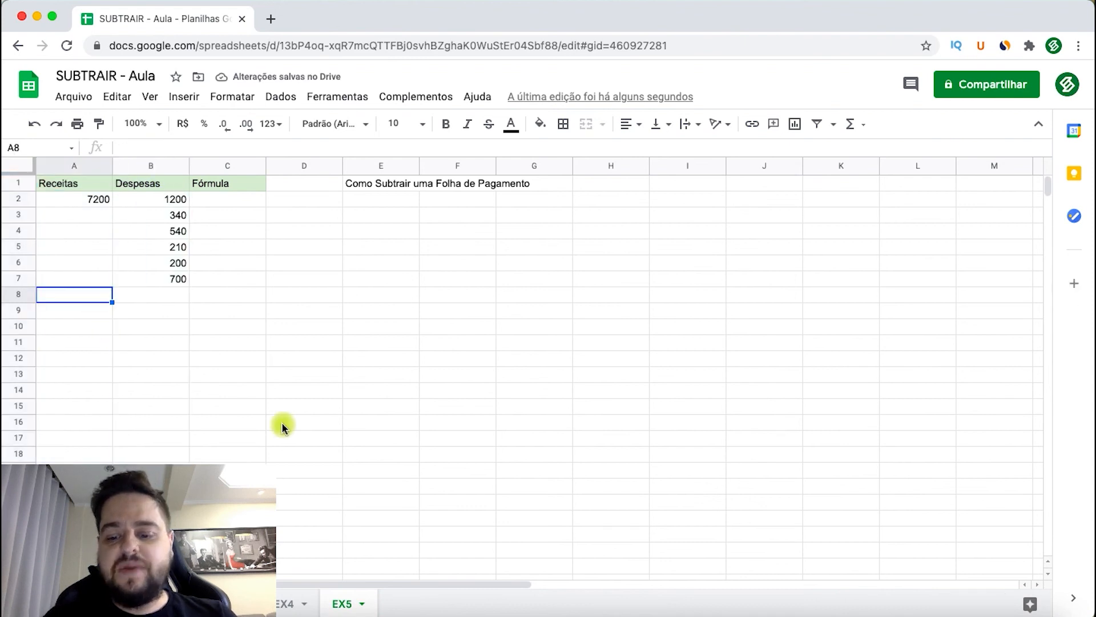
text(=soma()
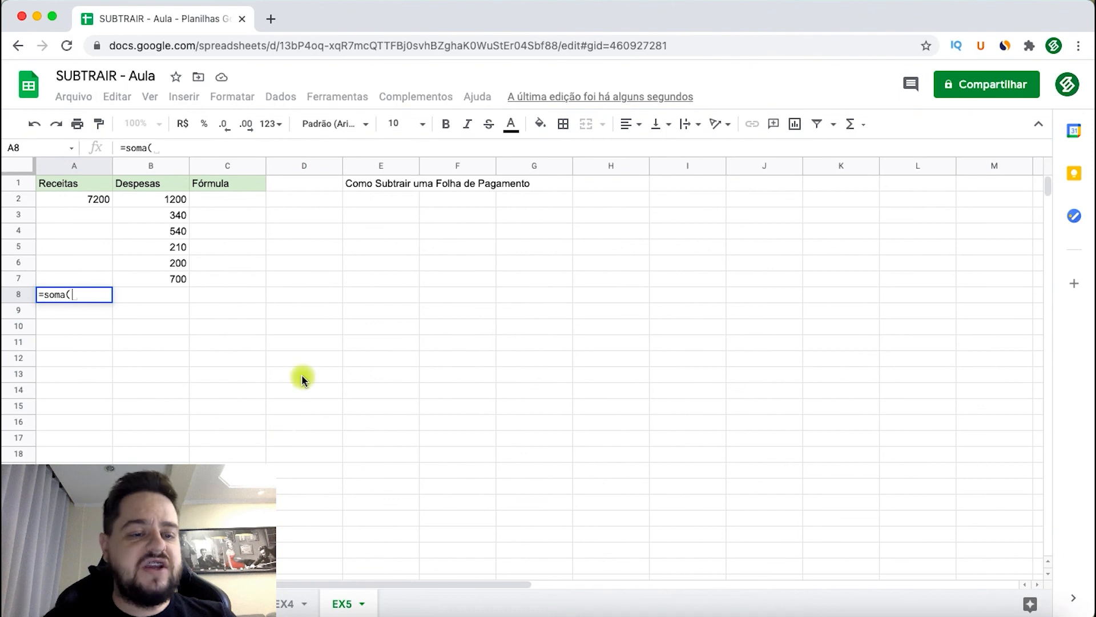
drag(108, 201, 247, 297)
key(Return)
click(100, 294)
- Subtract the Despesas total from the Receitas total in C8 with =A8-B8
key(Right)
key(Right)
text(=)
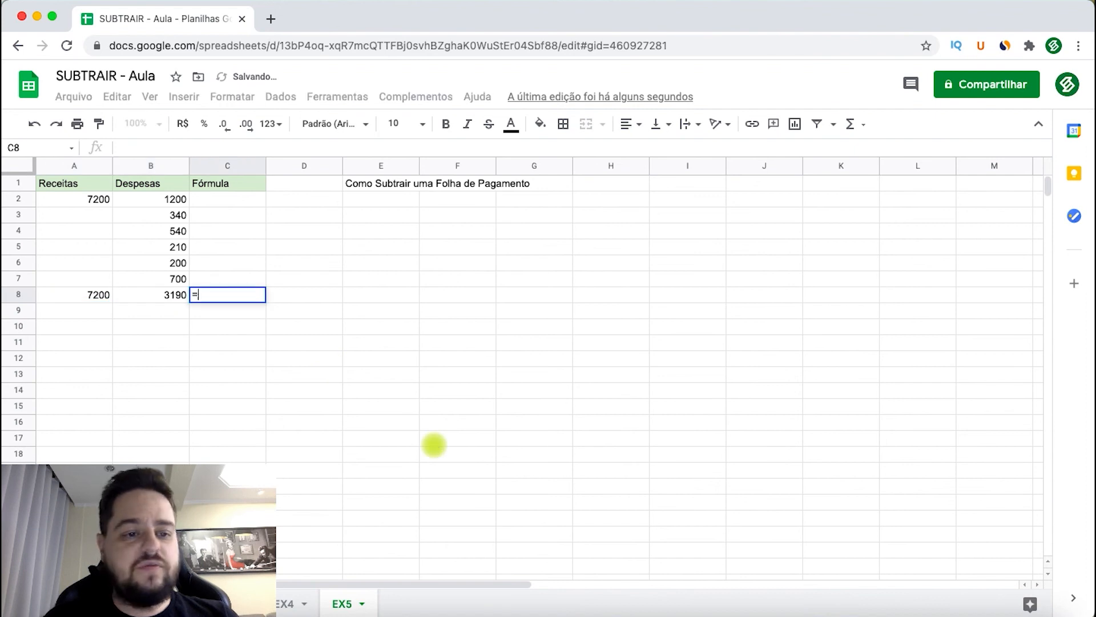
key(Left)
key(Left)
text(-)
key(Left)
key(Left)
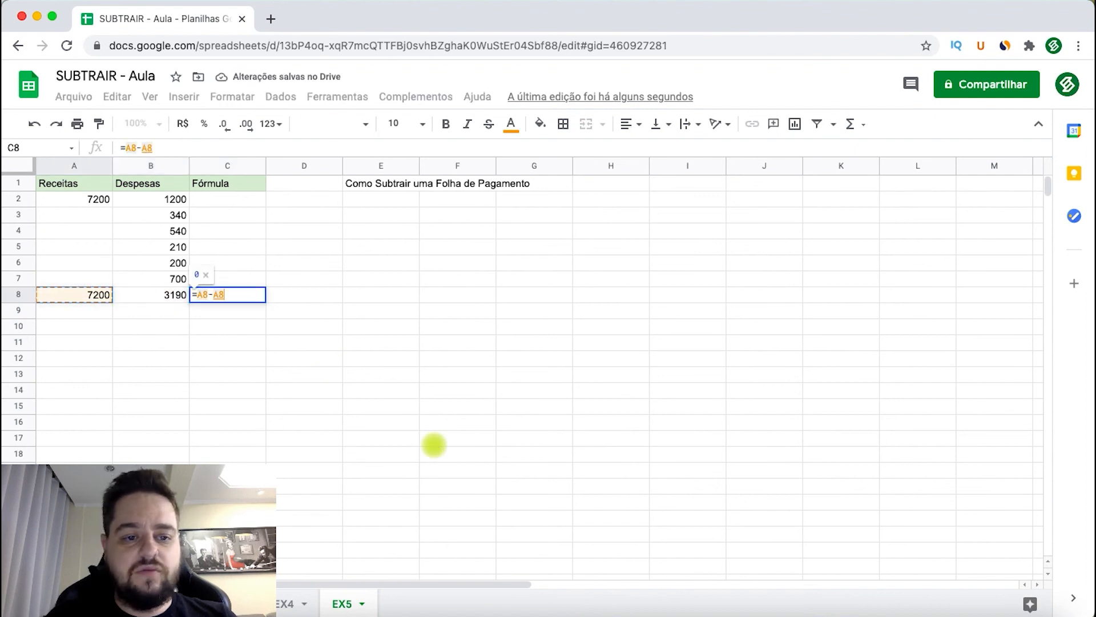
key(Right)
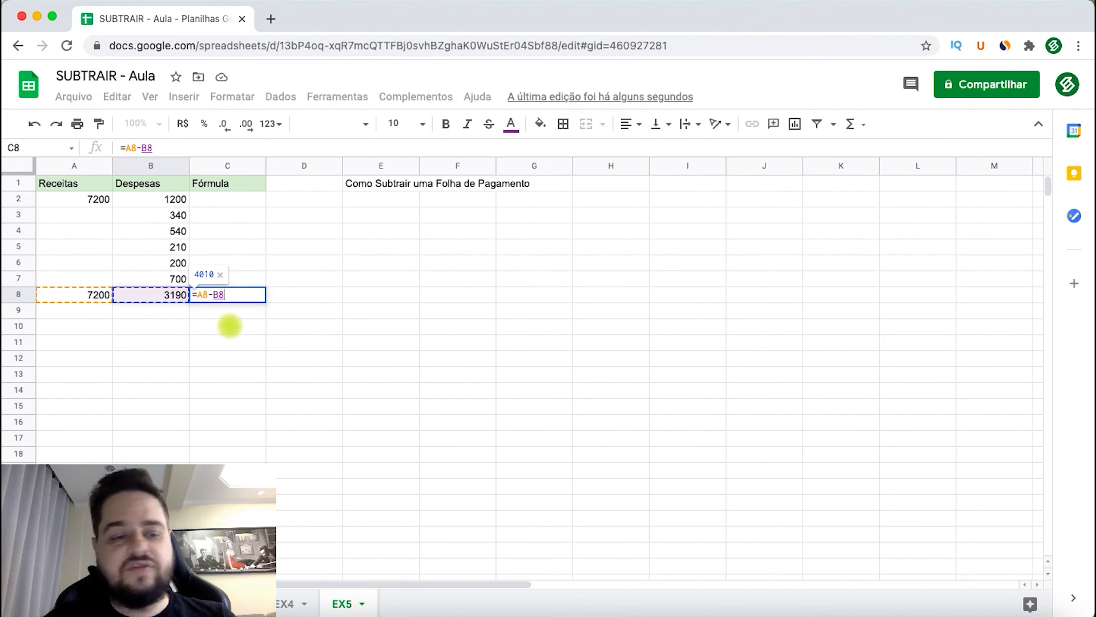
key(Return)
- Review the subtraction formula in C8 together with the totals in row 8
click(230, 284)
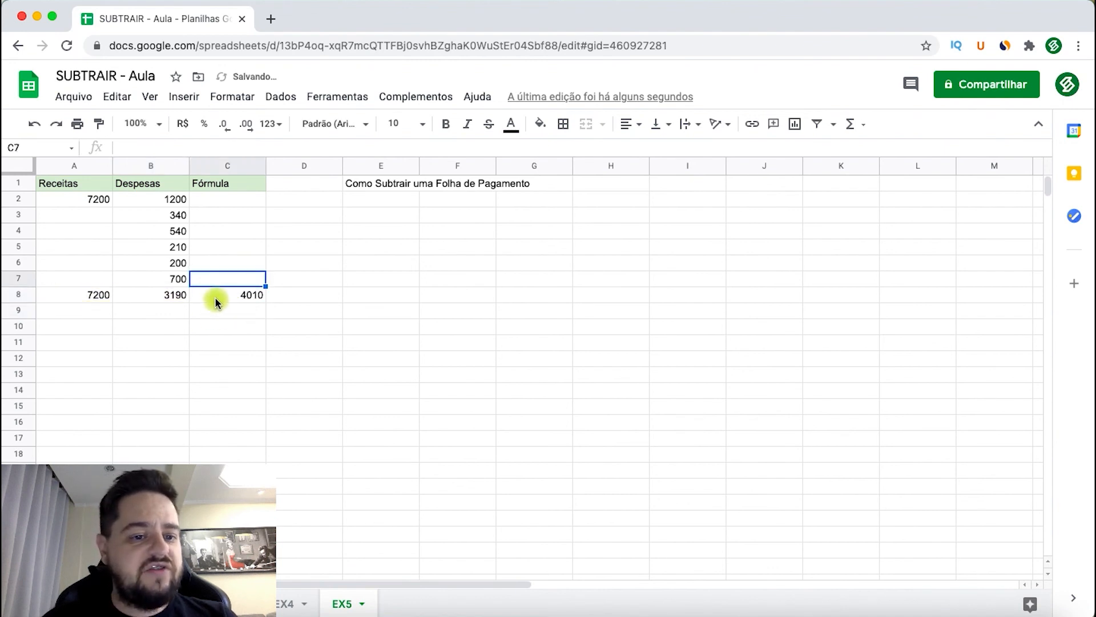
click(215, 297)
shift+click(85, 295)
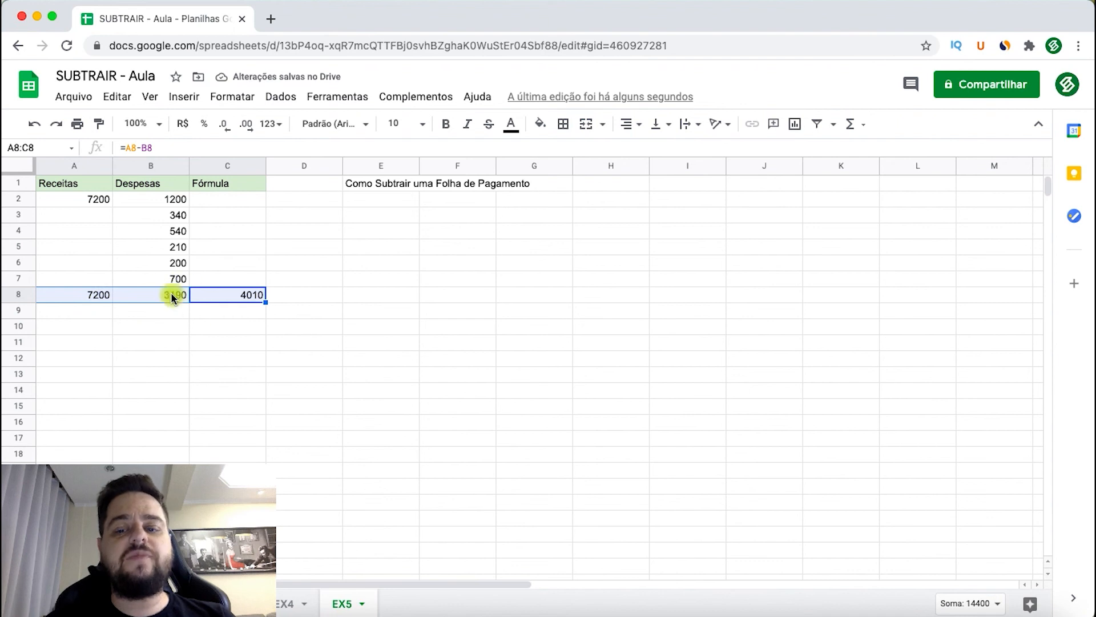
click(235, 330)
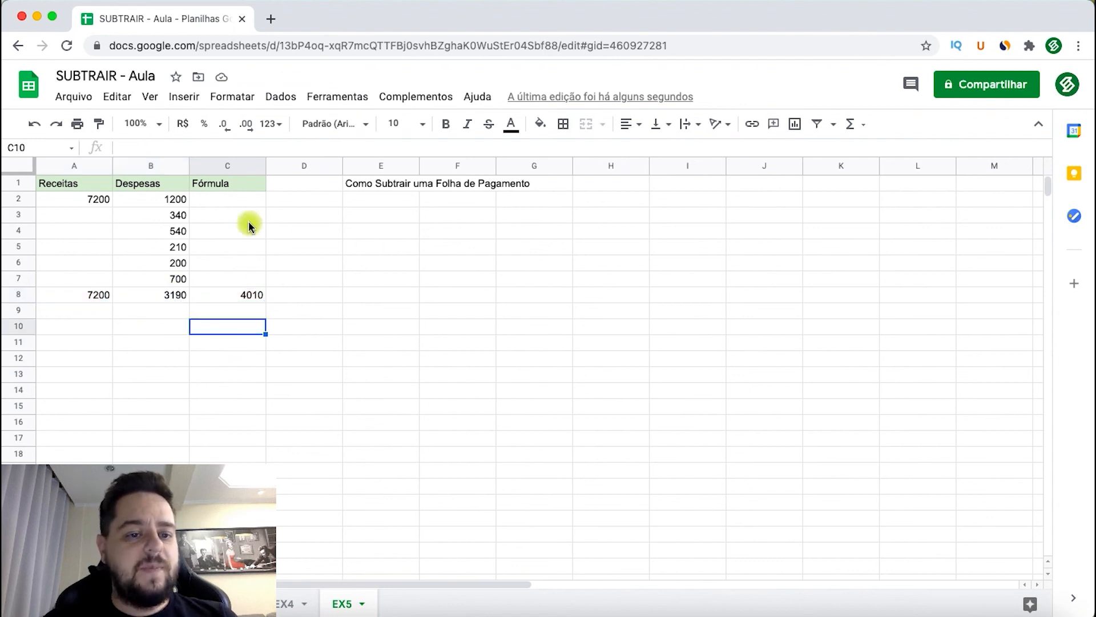
- Subtract the summed expenses from the revenue in a single formula in C2, =A2-soma(B2:B7)
click(219, 202)
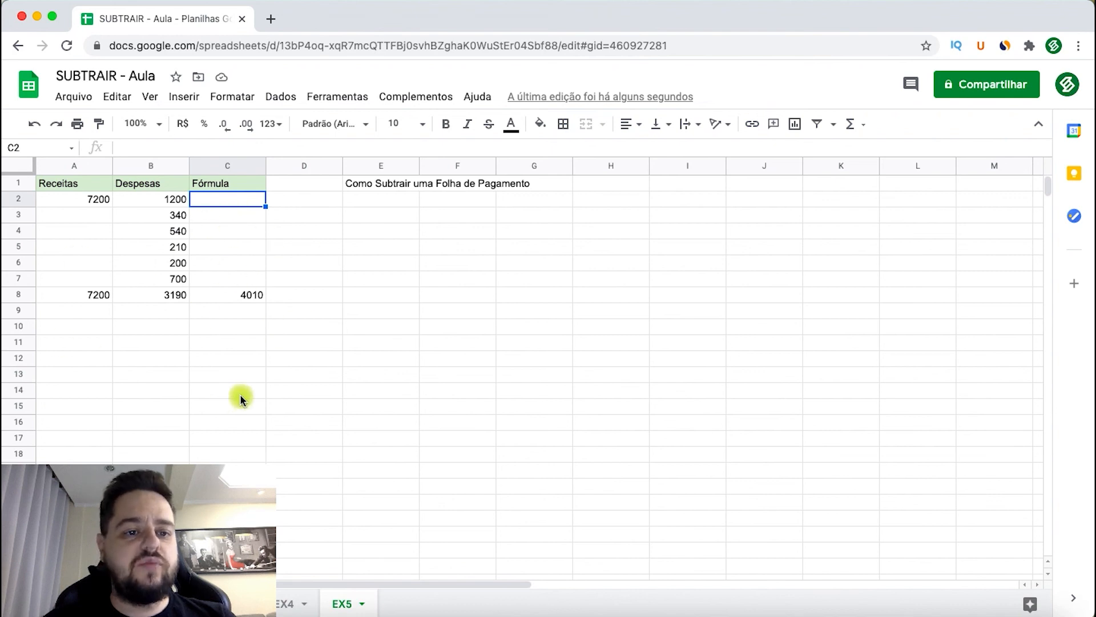
text(=)
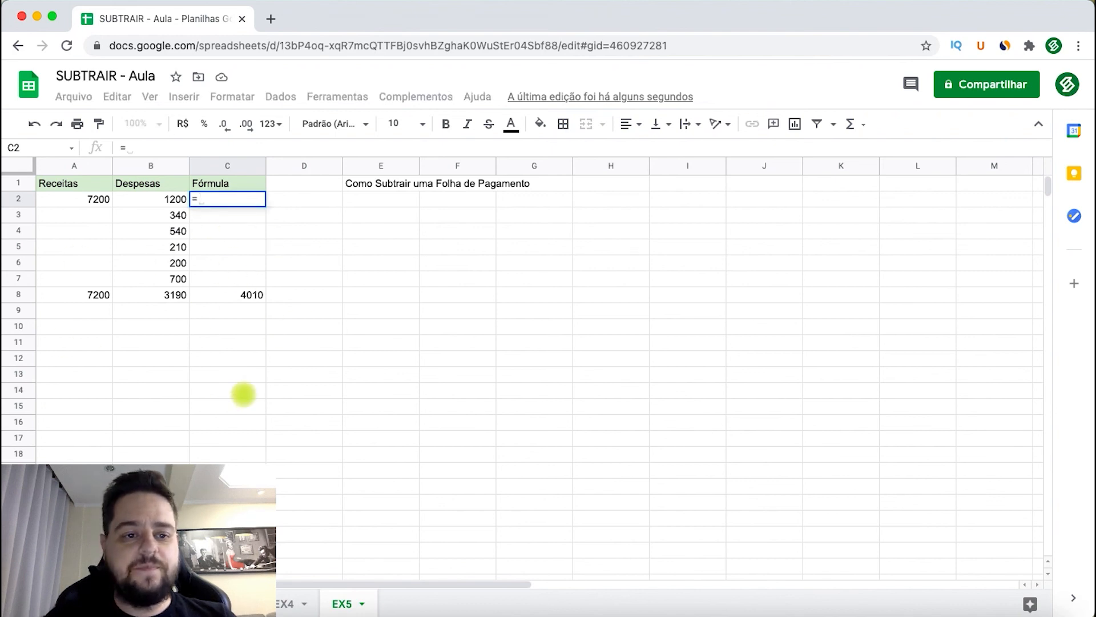
click(76, 197)
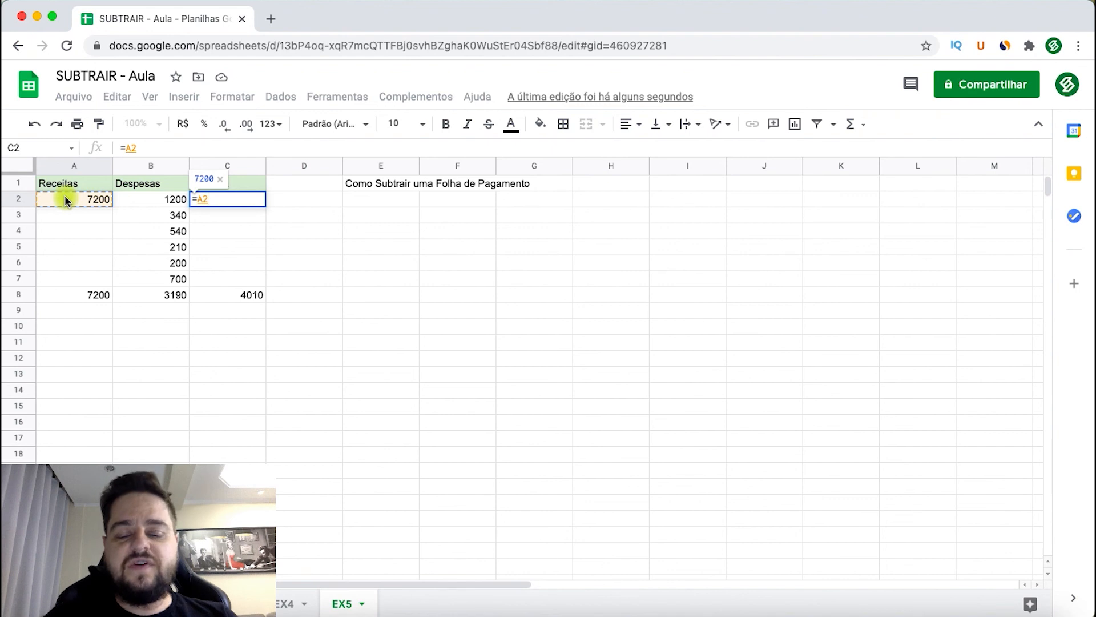
text(-)
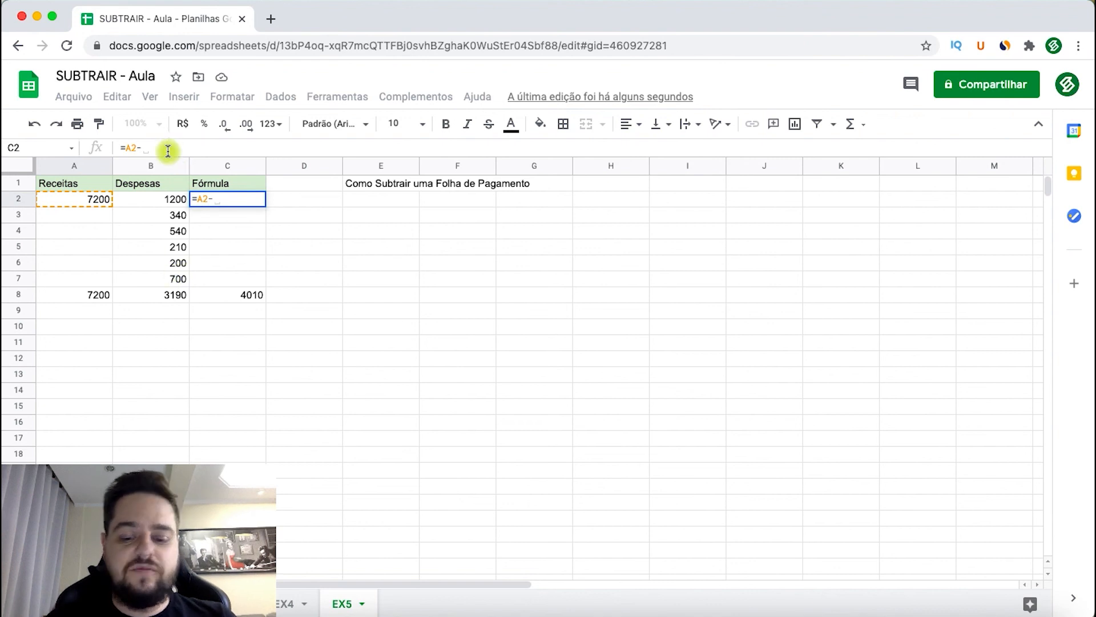
text(soma()
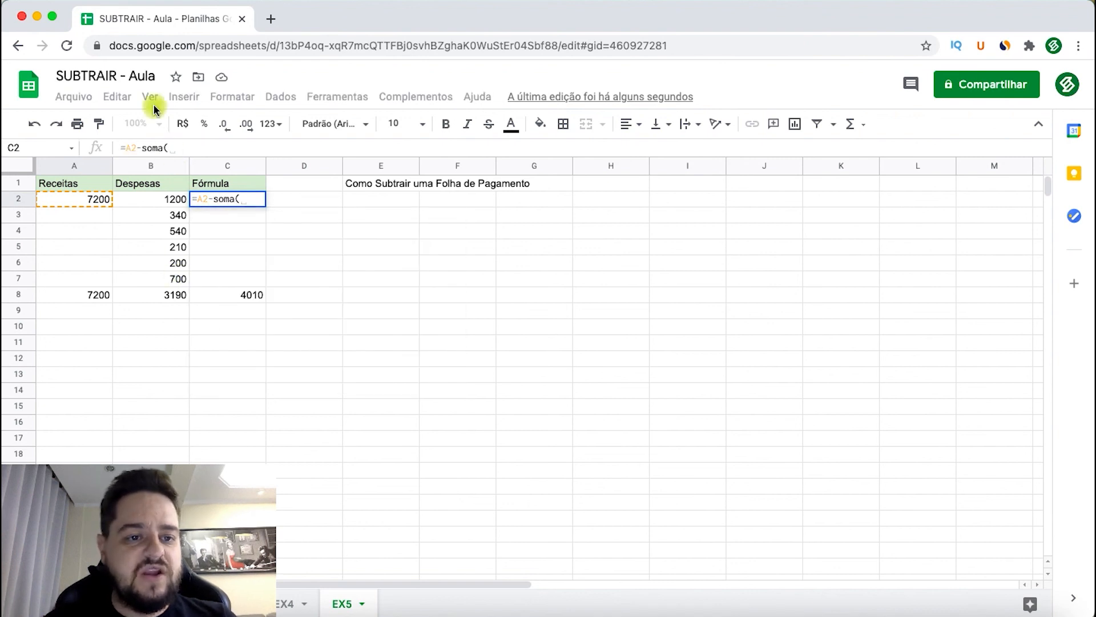
drag(153, 202, 155, 278)
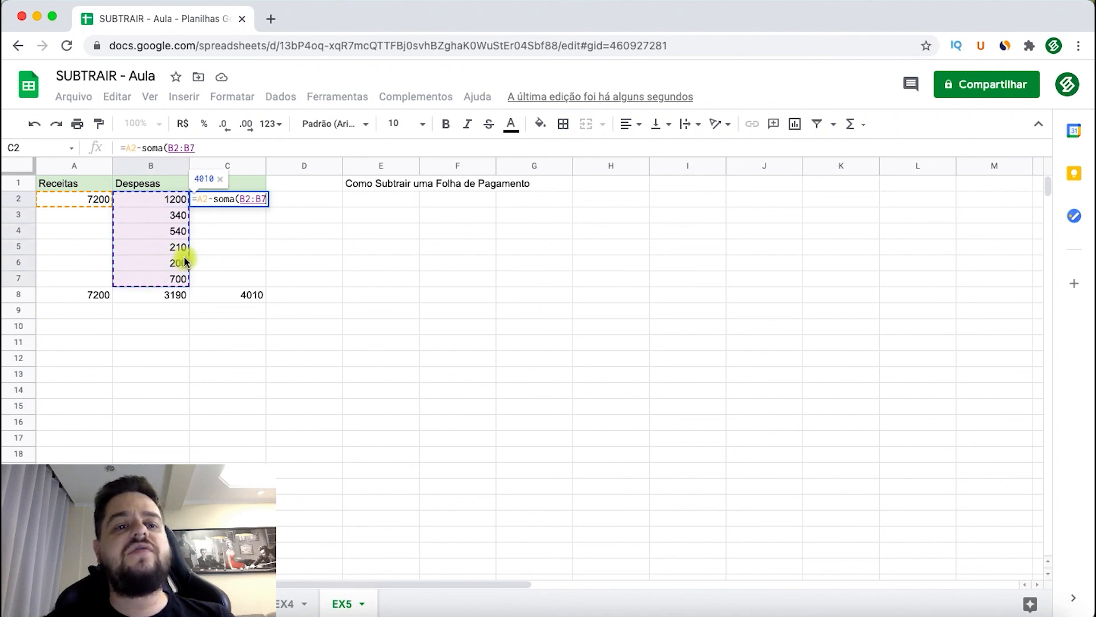
click(211, 148)
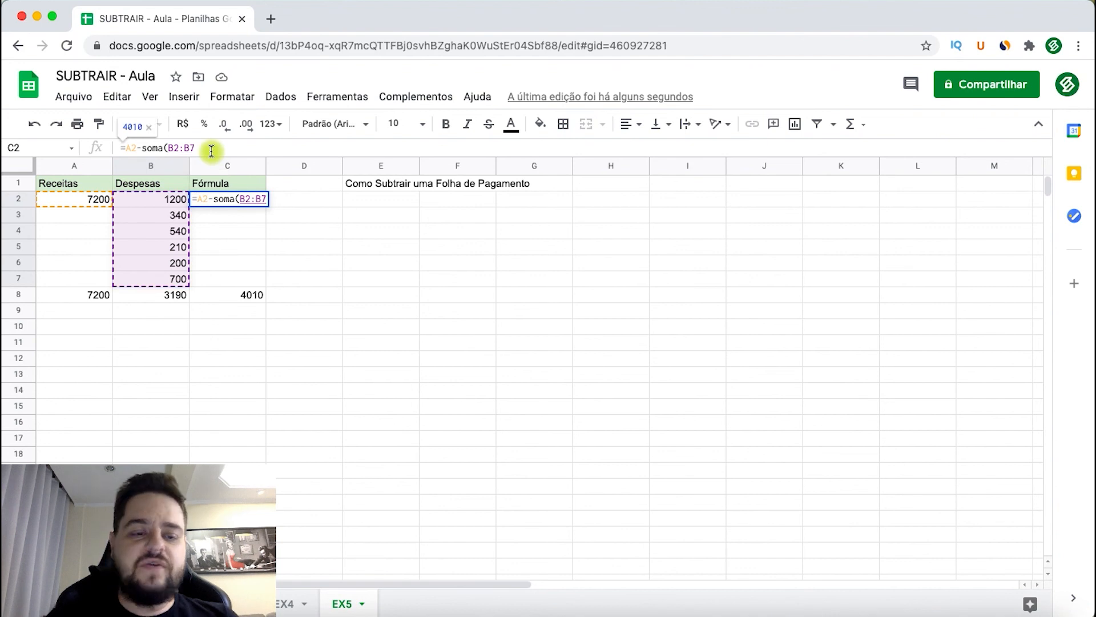
text())
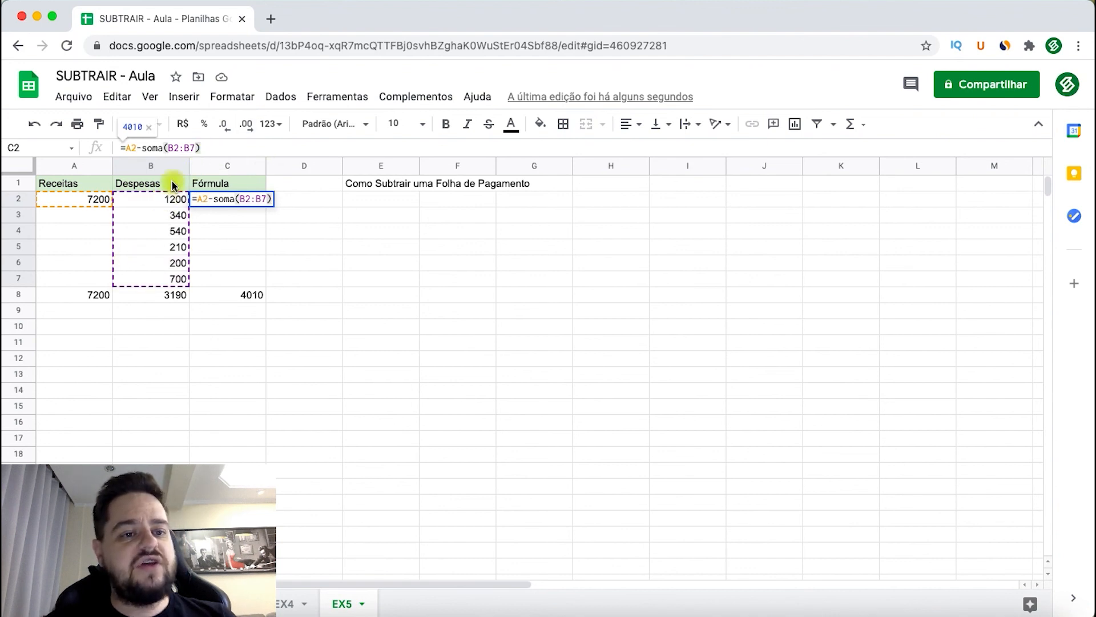
click(136, 148)
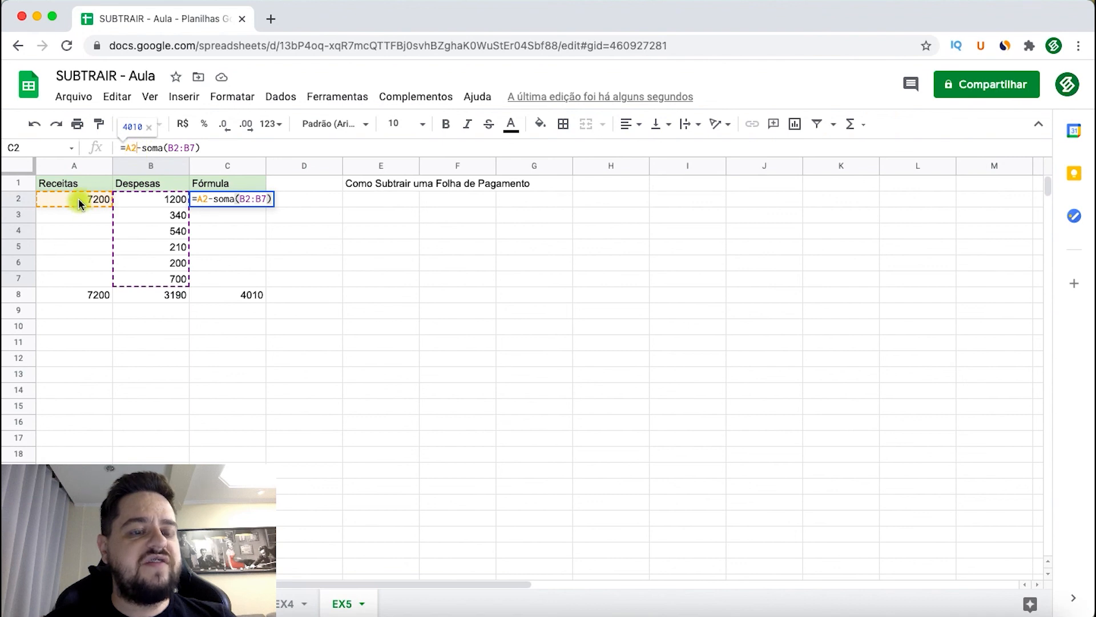
click(158, 148)
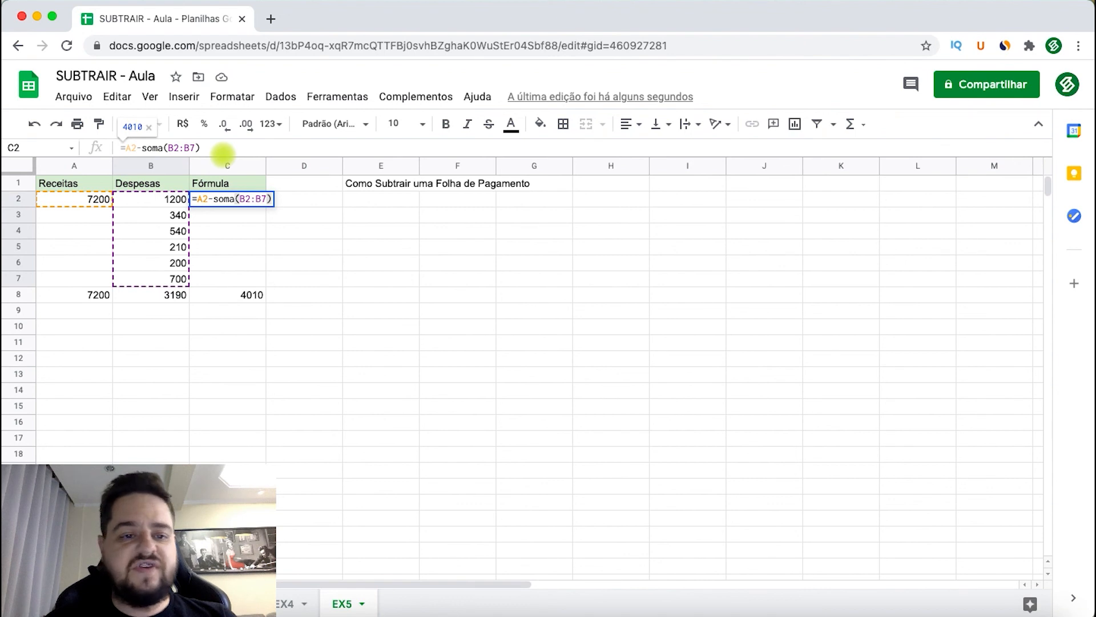
key(Return)
- Compare the single formula in C2 with the totals-based subtraction in C8
click(226, 200)
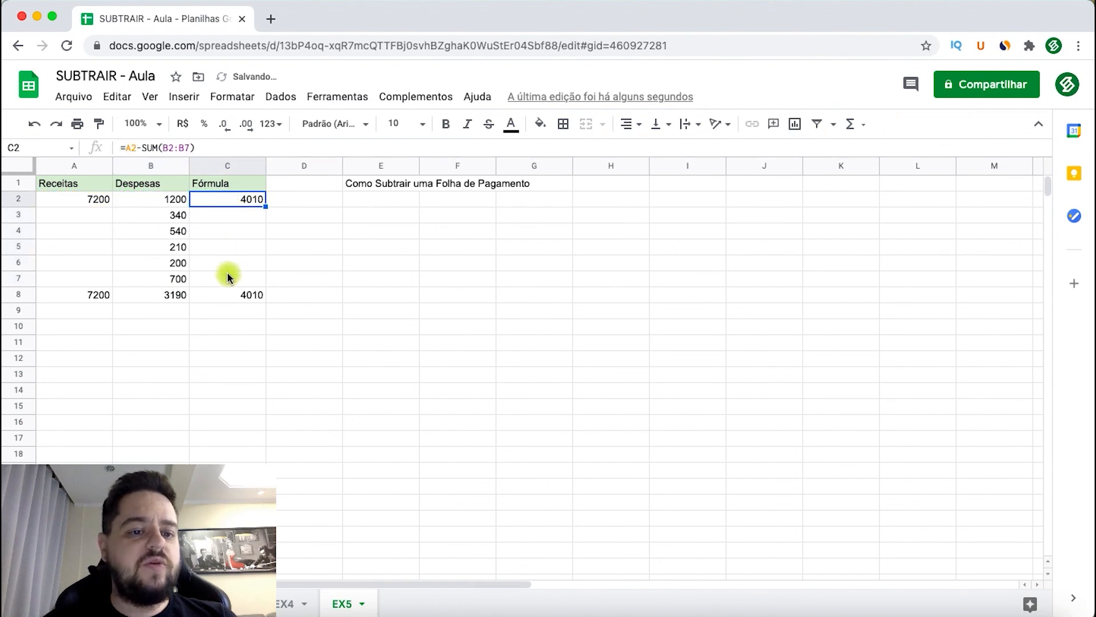
click(223, 293)
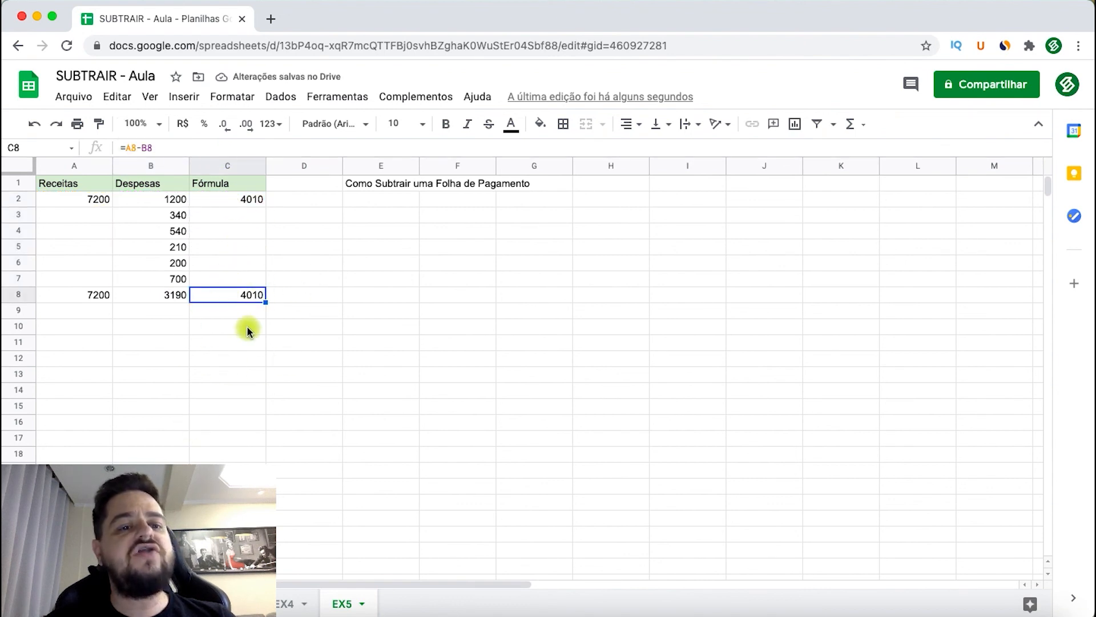
click(229, 216)
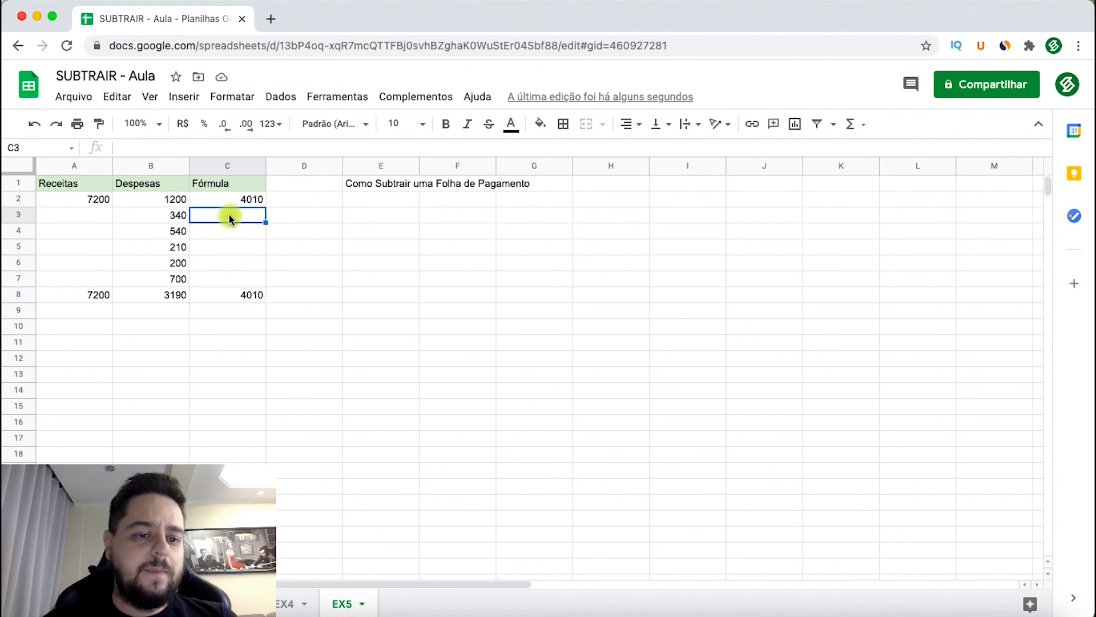
- Add a second revenue of 400 in cell A3 of the Receitas column
click(84, 215)
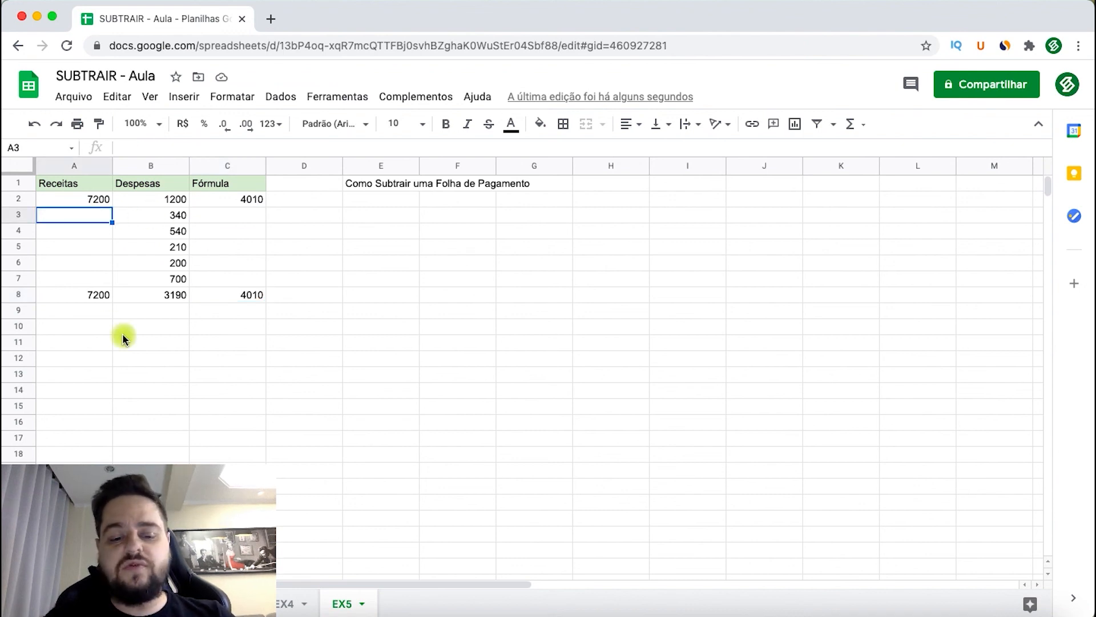
text(400)
key(Return)
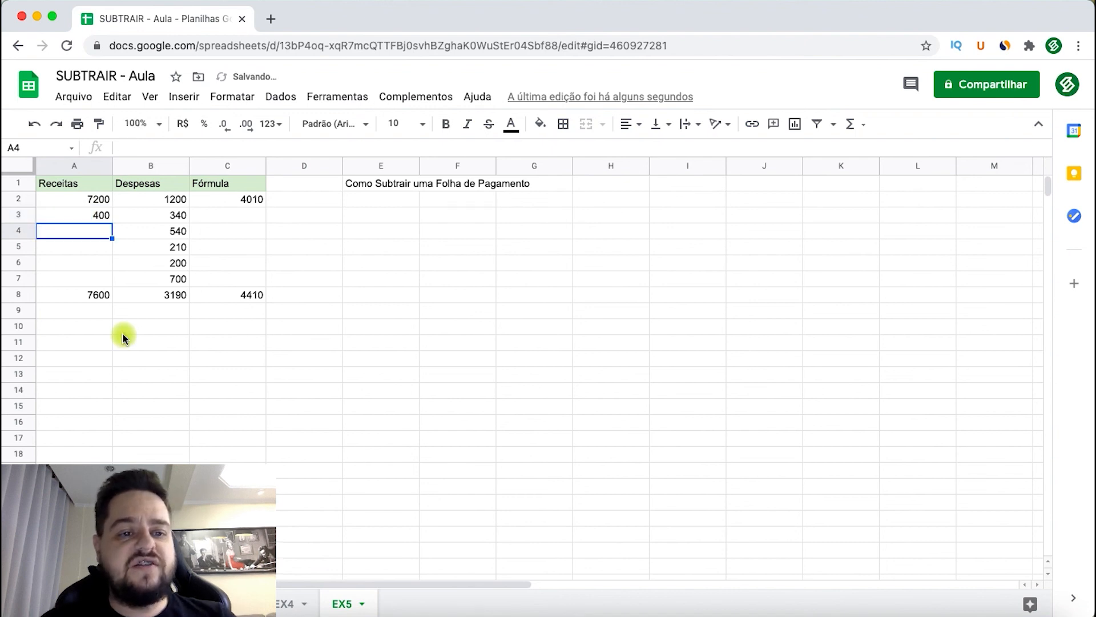
- Check the revenue total in A8 and the subtraction in C8 against the added revenue in A3
click(78, 294)
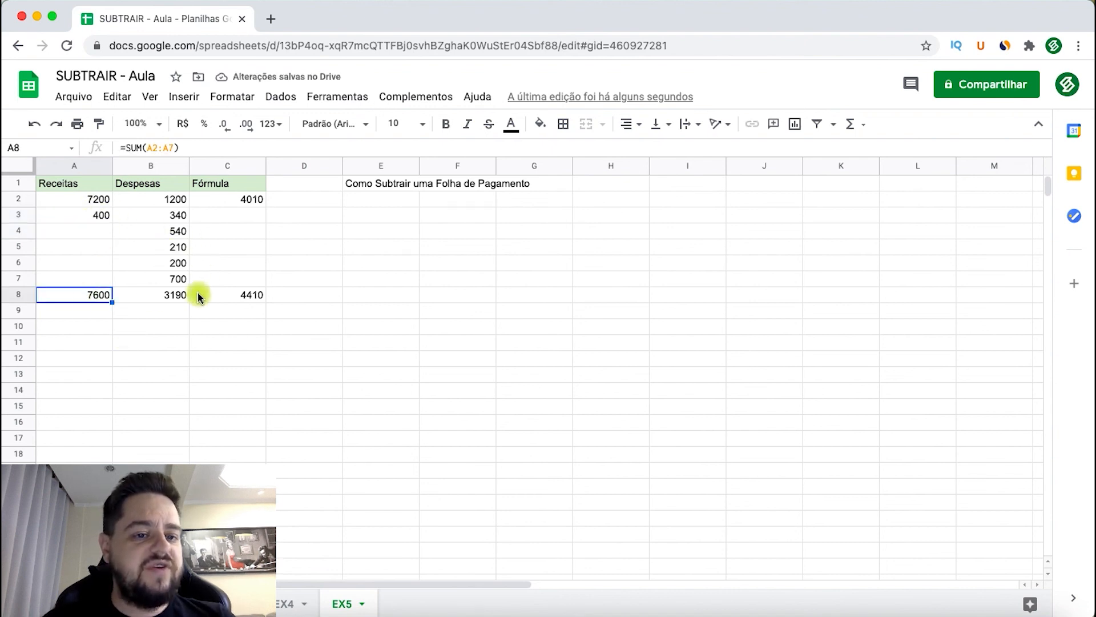
click(233, 291)
click(100, 299)
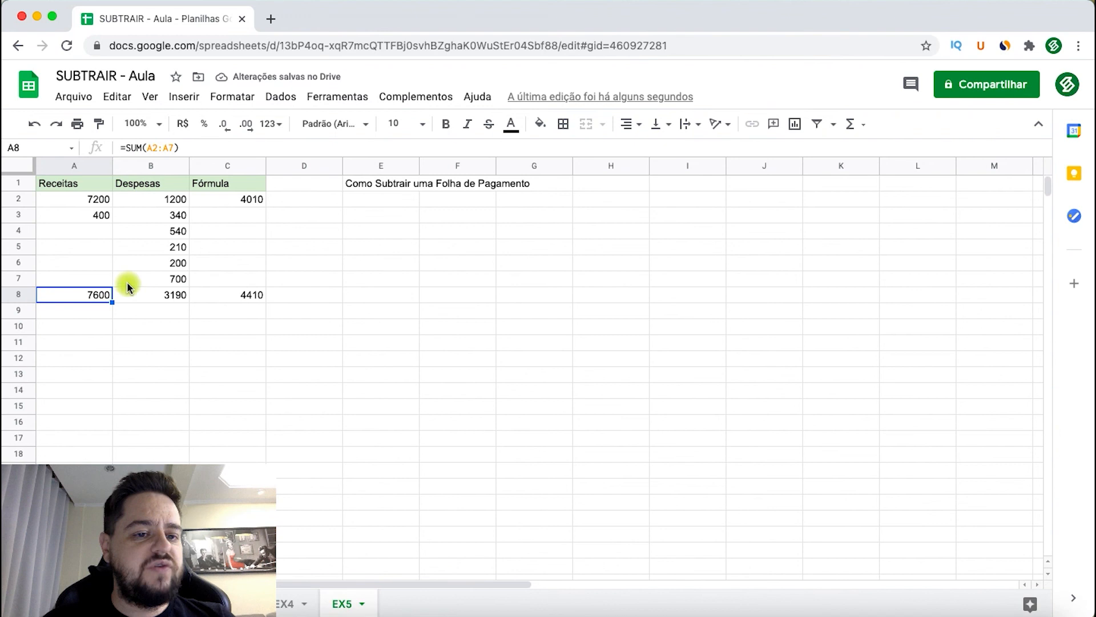
click(225, 294)
- Include the second revenue A3 in the C2 formula, grouping both revenues in parentheses: =(A2+A3)-SUM(B2:B7)
click(217, 201)
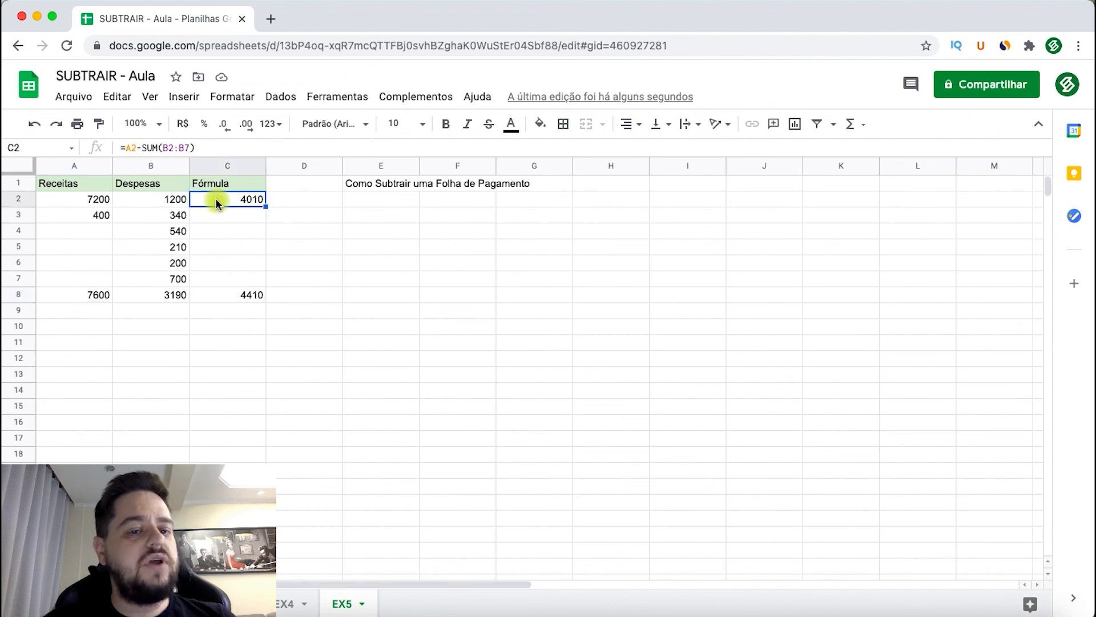
click(140, 148)
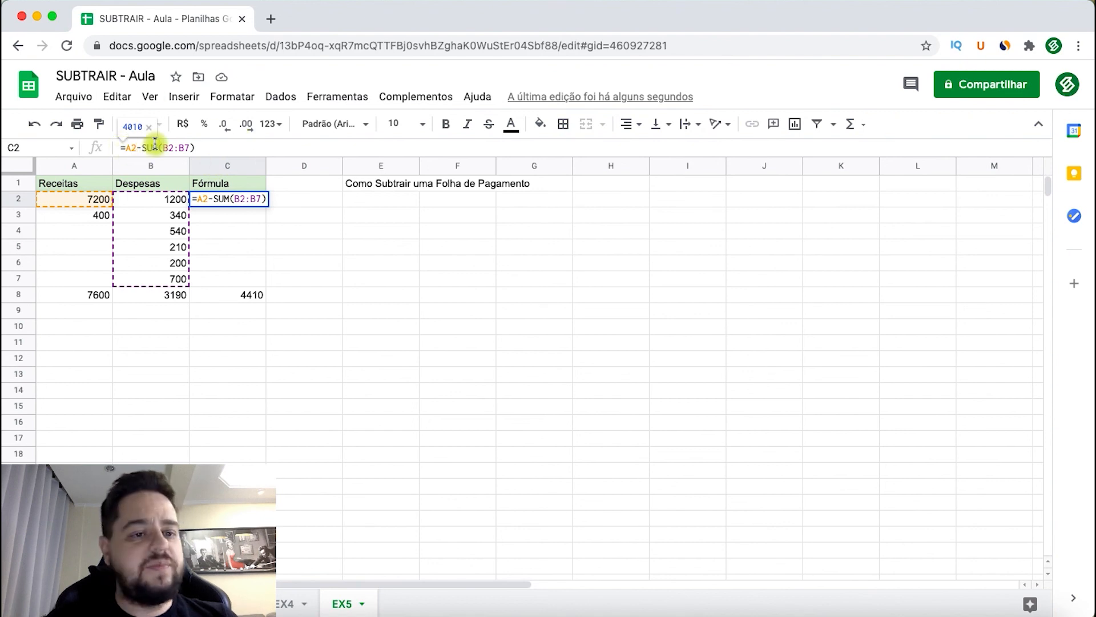
text(+)
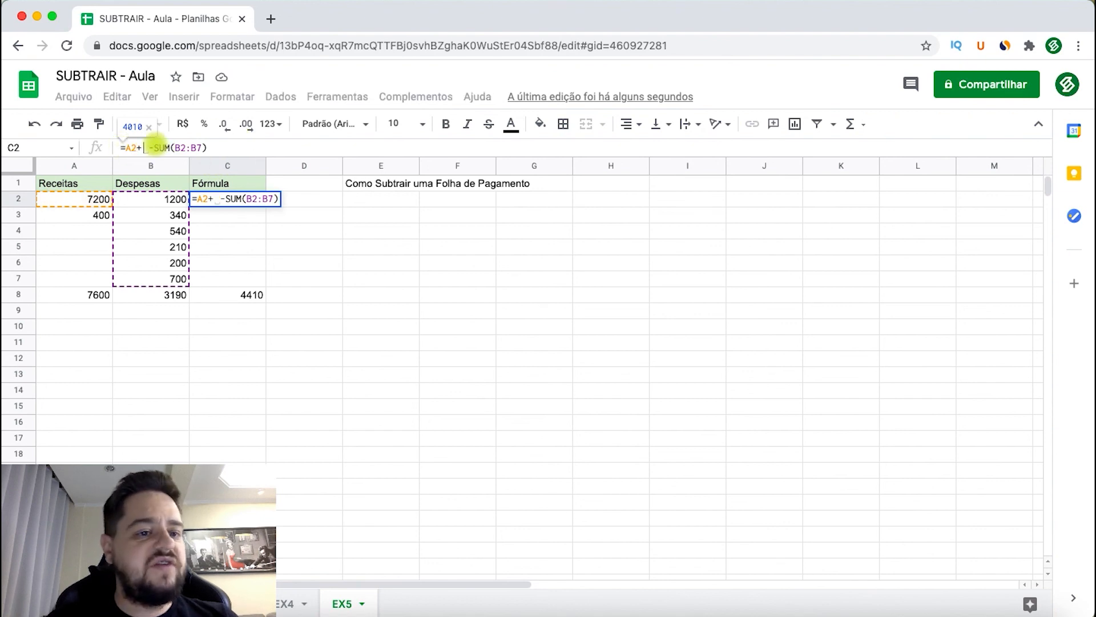
click(81, 216)
text()-SUM)
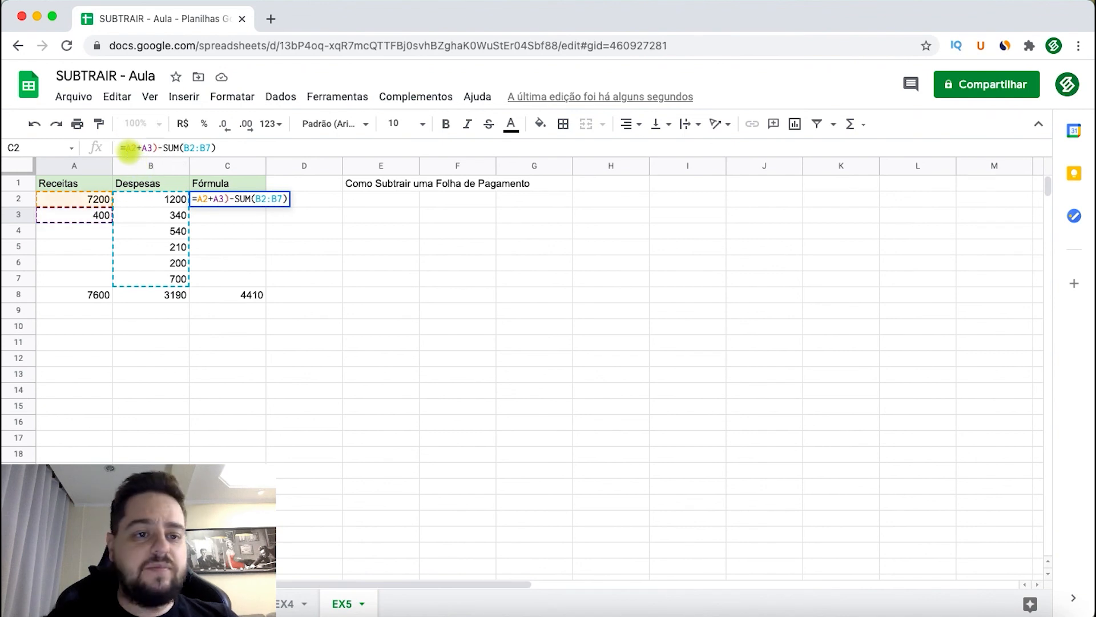
text(()
key(Return)
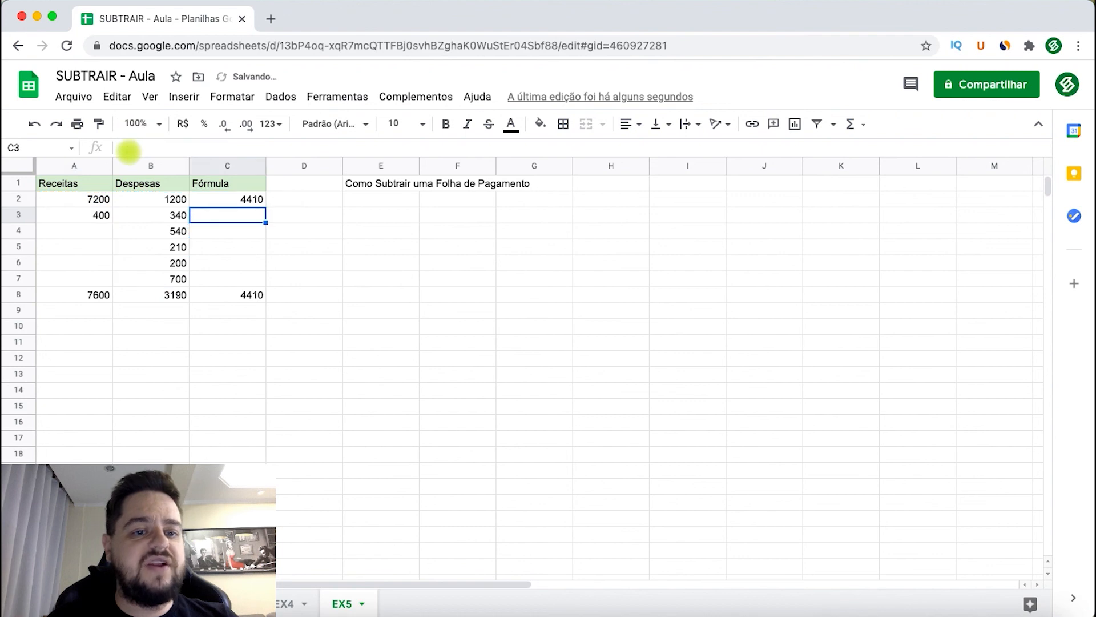
- Compare the grouped-revenue formula in C2 with the totals-based subtraction in C8
click(237, 198)
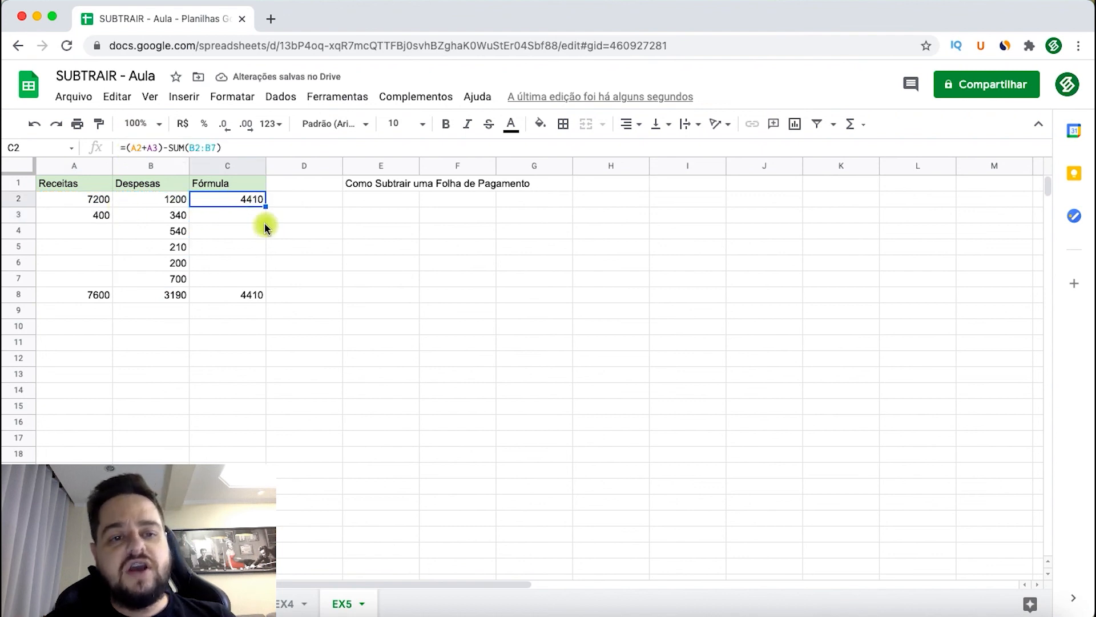
drag(231, 198, 217, 297)
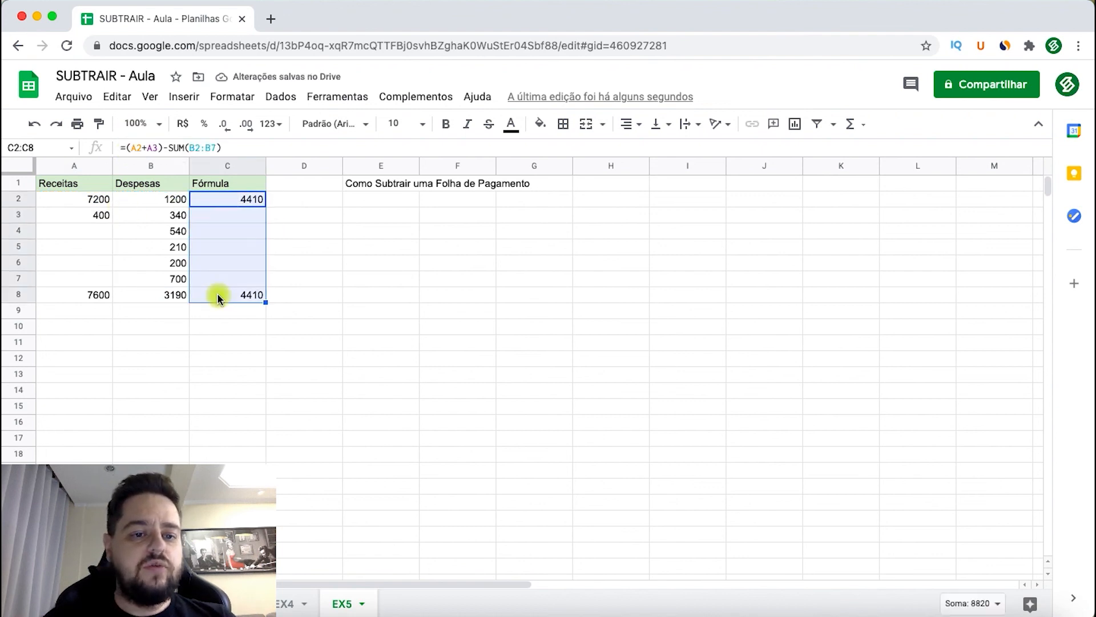
click(208, 340)
click(231, 217)
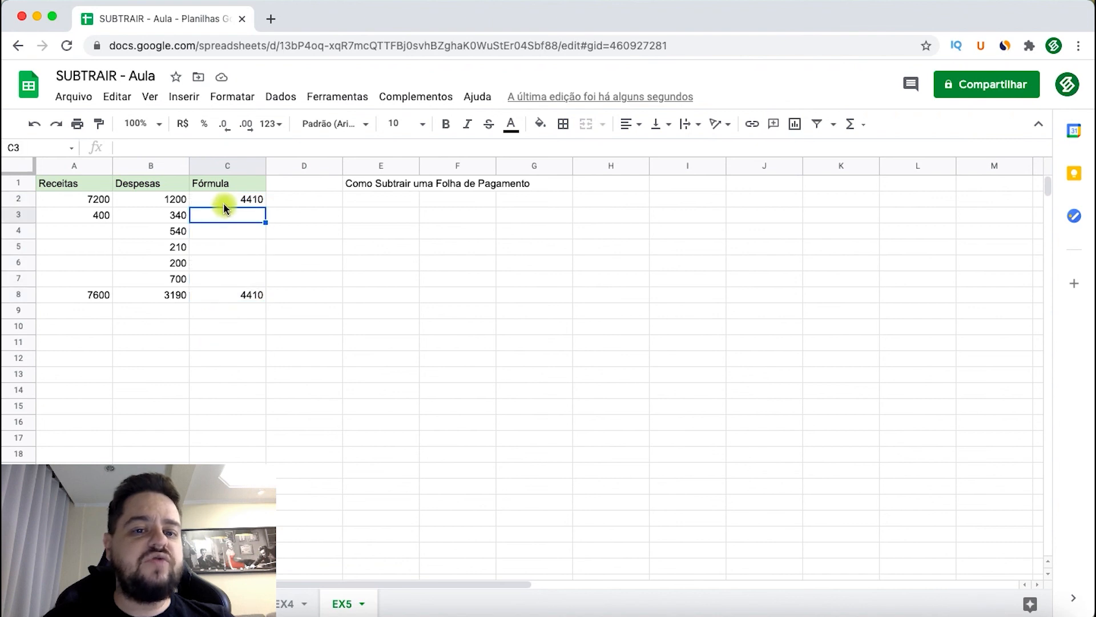
click(226, 199)
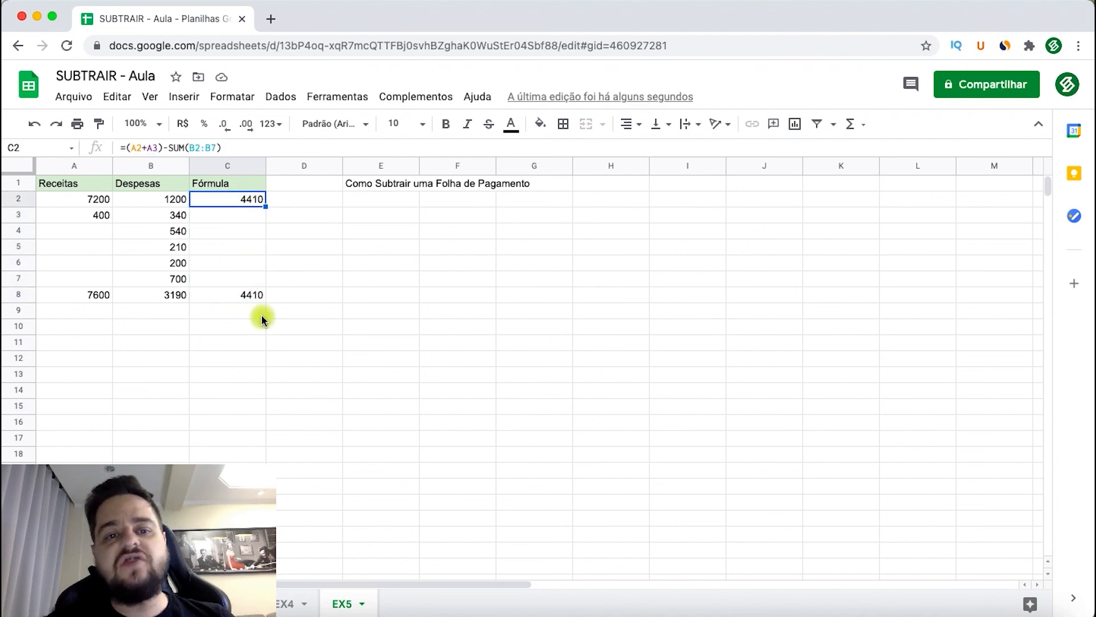
click(388, 375)
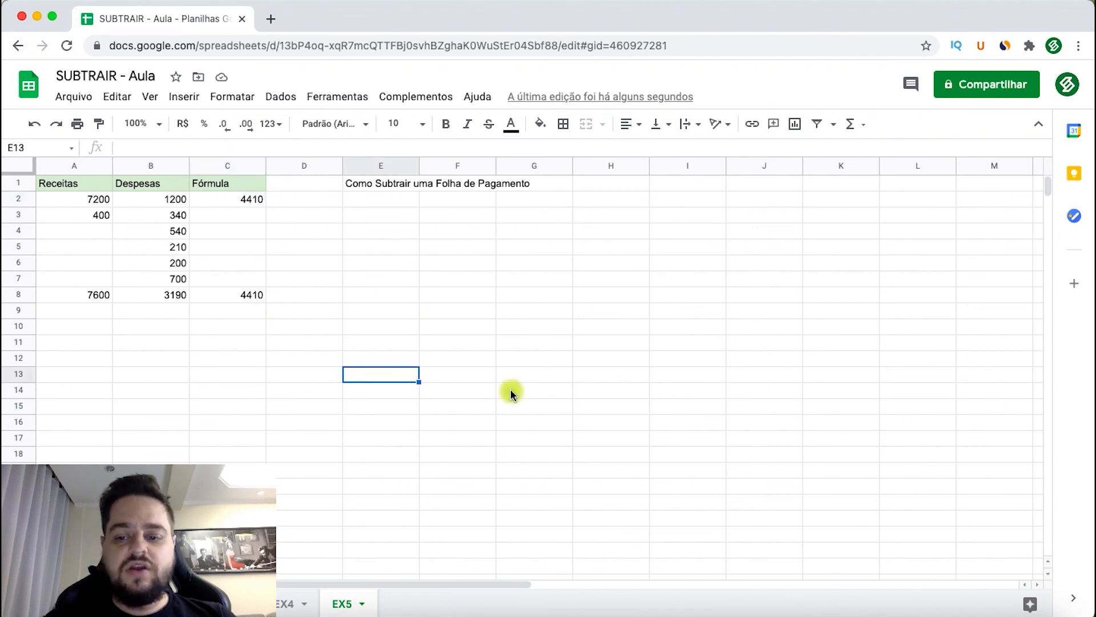